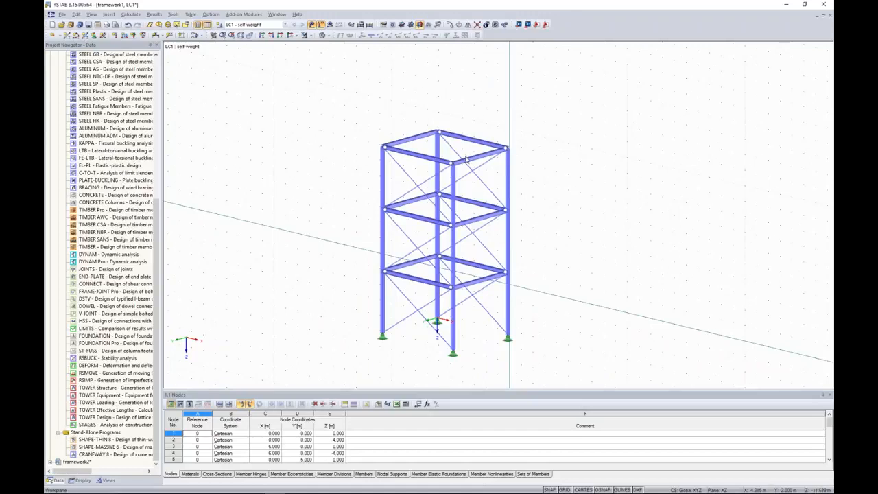
# Step: Examine a top-storey diagonal's member properties and the tower's bracing from several viewing angles
pyautogui.moveTo(610, 203)
pyautogui.keyDown('ctrl'); pyautogui.mouseDown(button='middle')
pyautogui.moveTo(497, 182)
pyautogui.moveTo(615, 199)
pyautogui.mouseUp(button='middle'); pyautogui.keyUp('ctrl')
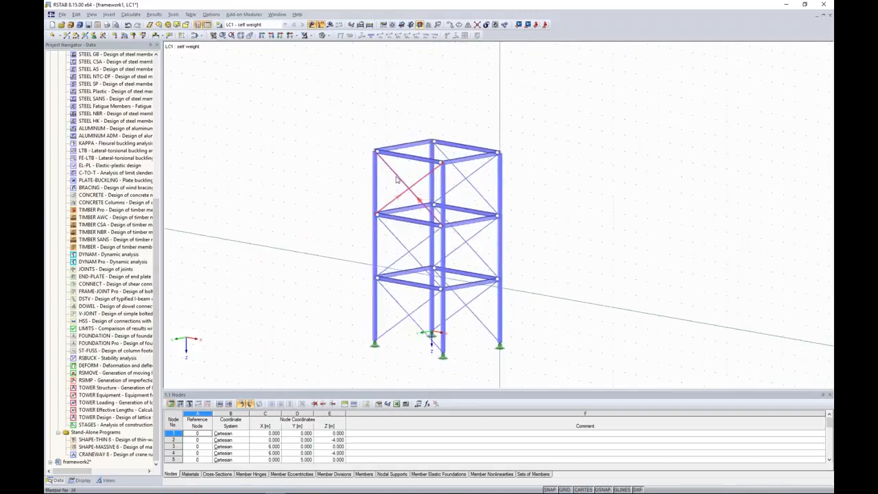
pyautogui.doubleClick(409, 192)
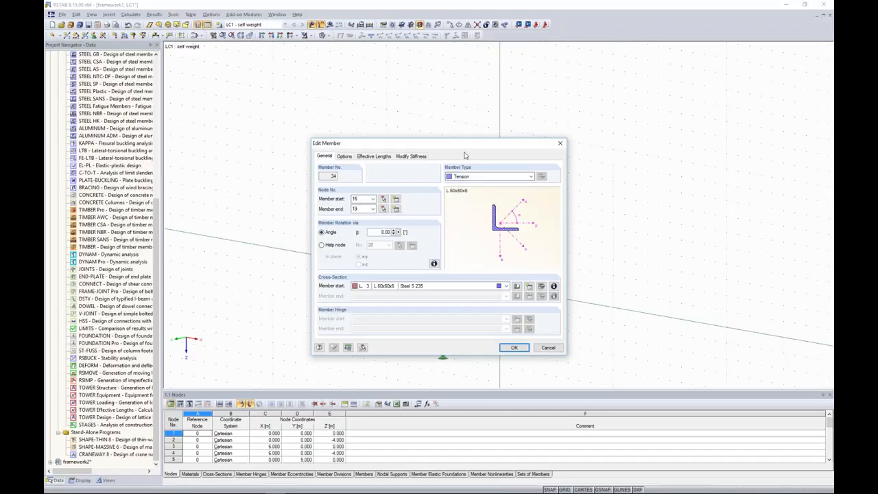
pyautogui.click(560, 144)
pyautogui.click(393, 157)
pyautogui.click(416, 220)
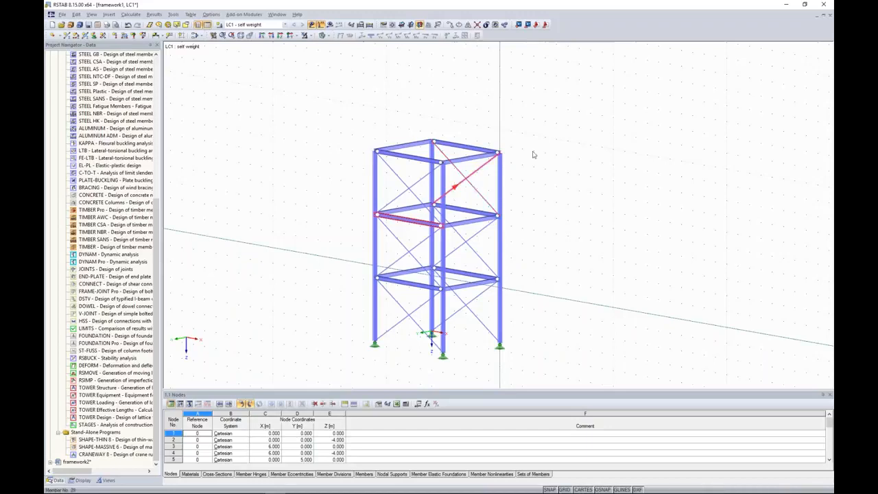
pyautogui.keyDown('ctrl'); pyautogui.moveTo(586, 171); pyautogui.dragTo(510, 141, button='middle'); pyautogui.keyUp('ctrl')
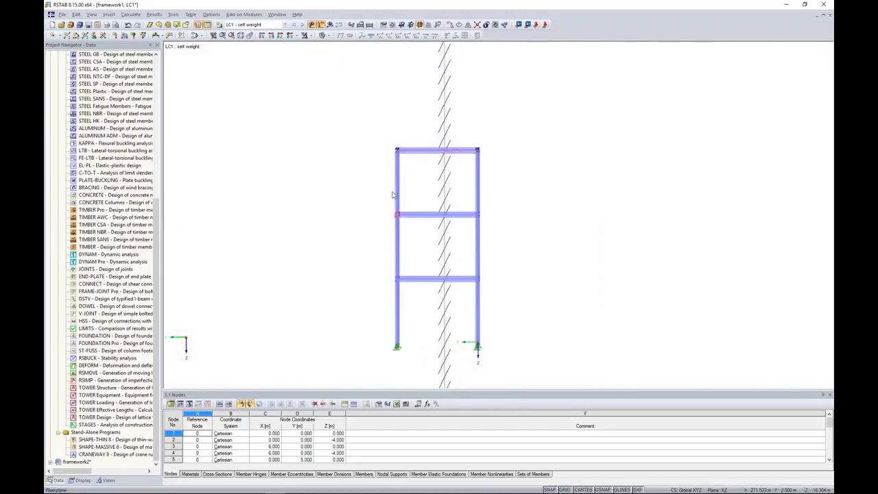
pyautogui.keyDown('ctrl'); pyautogui.moveTo(431, 116); pyautogui.dragTo(549, 153, button='middle'); pyautogui.keyUp('ctrl')
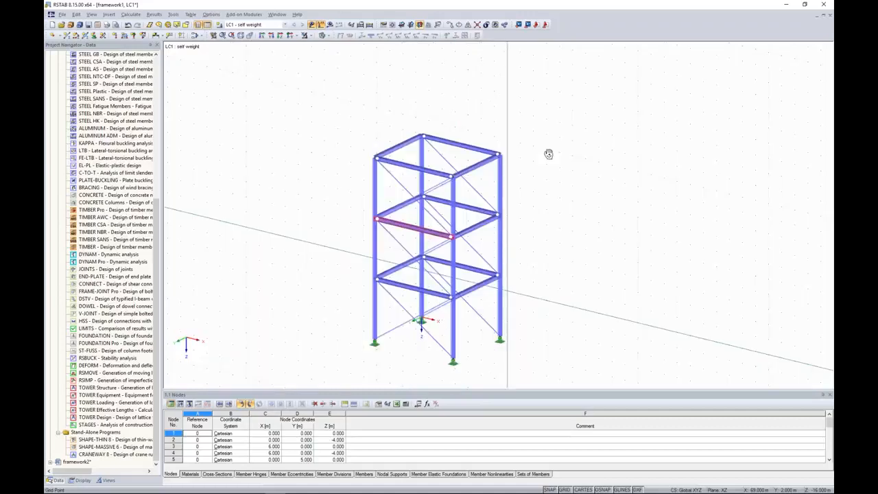
# Step: Calculate the results for LC1 self weight, read the calculation messages and close them
pyautogui.click(330, 25)
pyautogui.press('Return')
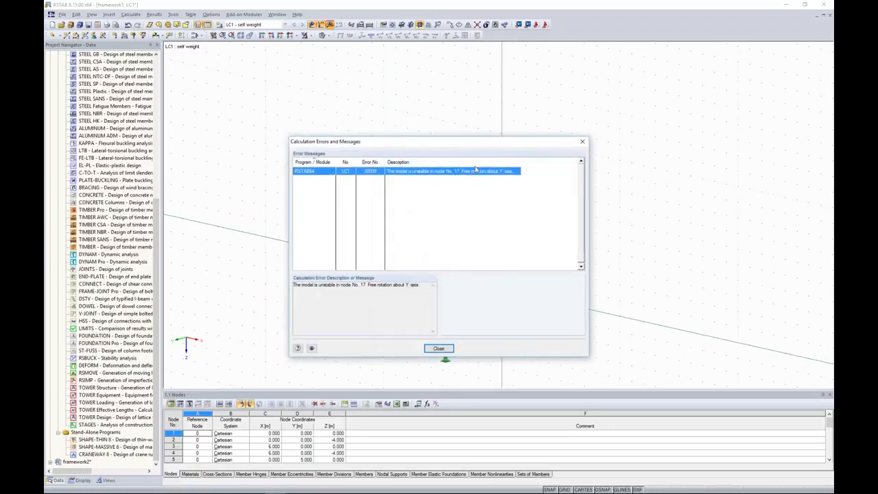
pyautogui.moveTo(552, 145); pyautogui.dragTo(546, 152)
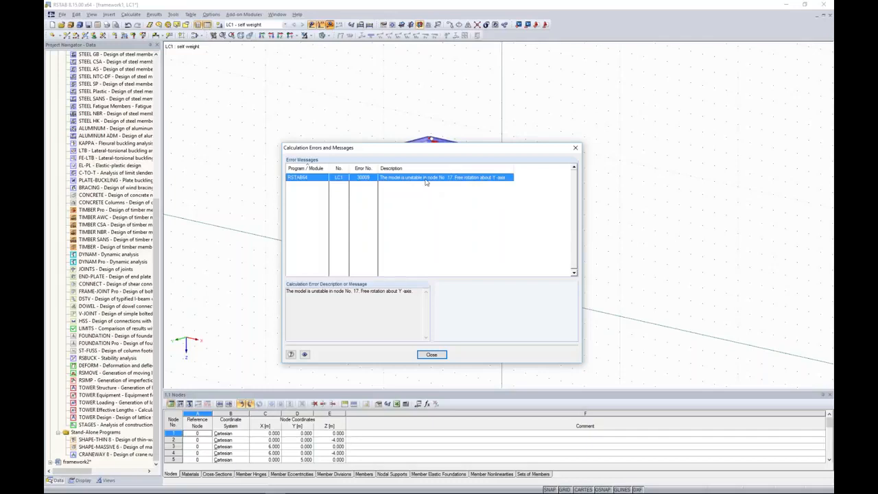
pyautogui.click(575, 148)
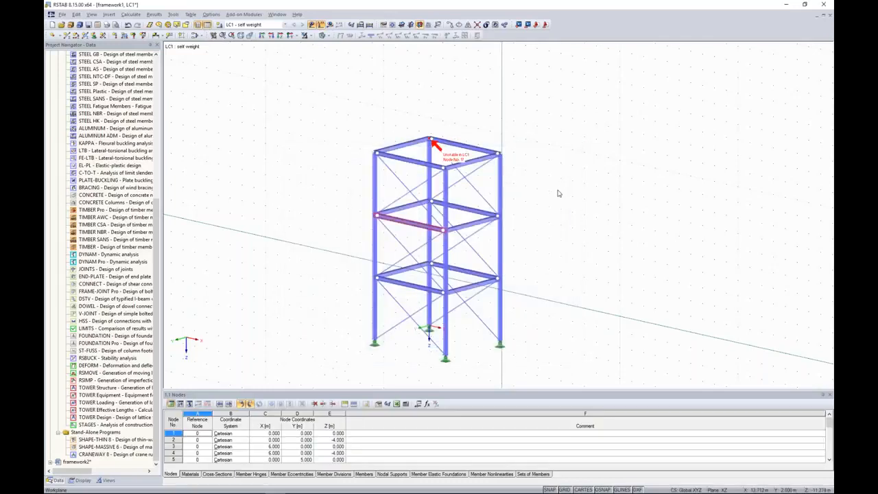
# Step: Examine the top-storey crossed bracing in front view and check the member type and cross-section of one diagonal
pyautogui.keyDown('ctrl'); pyautogui.moveTo(555, 188); pyautogui.dragTo(636, 158, button='middle'); pyautogui.keyUp('ctrl')
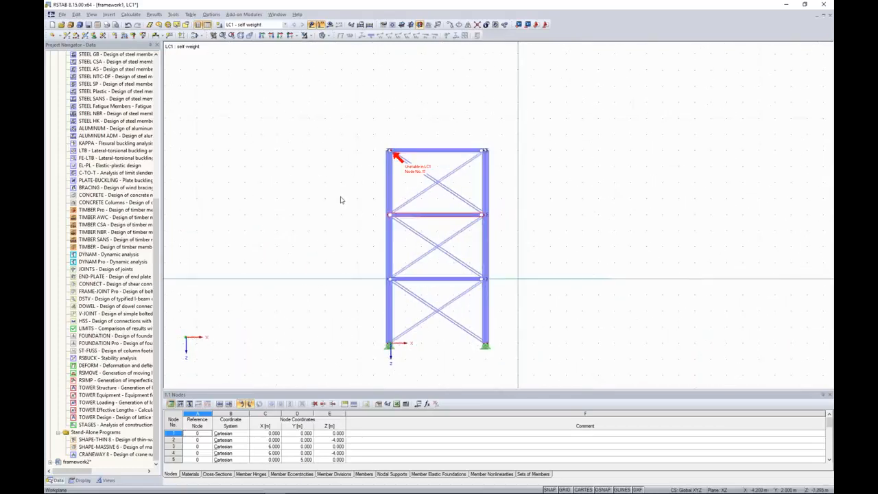
pyautogui.moveTo(444, 162)
pyautogui.mouseDown()
pyautogui.moveTo(443, 179)
pyautogui.moveTo(424, 193)
pyautogui.mouseUp()
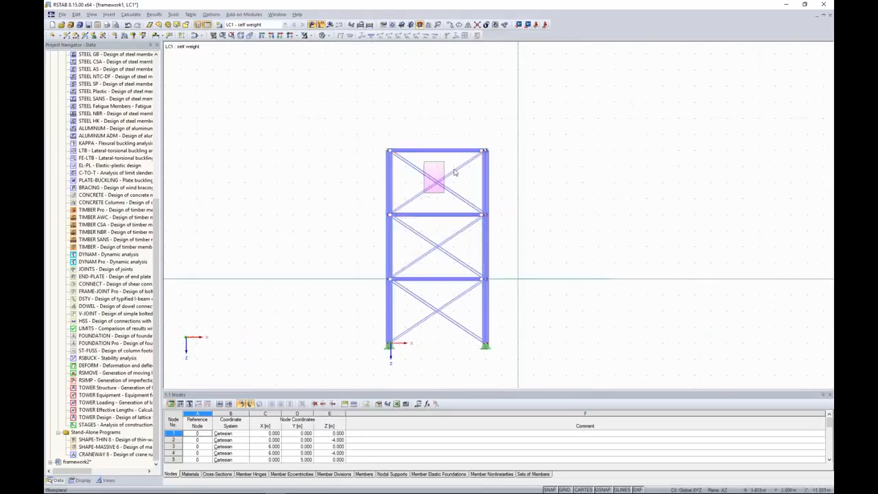
pyautogui.click(560, 120)
pyautogui.keyDown('ctrl'); pyautogui.moveTo(561, 121); pyautogui.dragTo(516, 149, button='middle'); pyautogui.keyUp('ctrl')
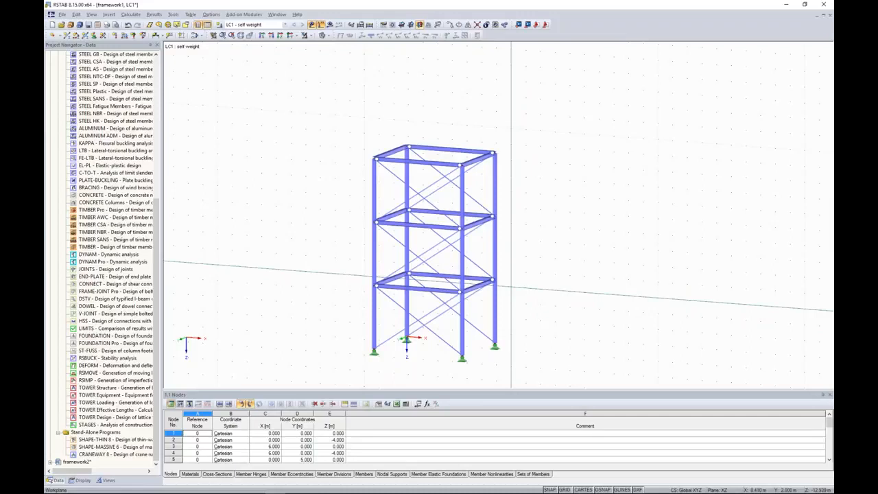
pyautogui.doubleClick(431, 187)
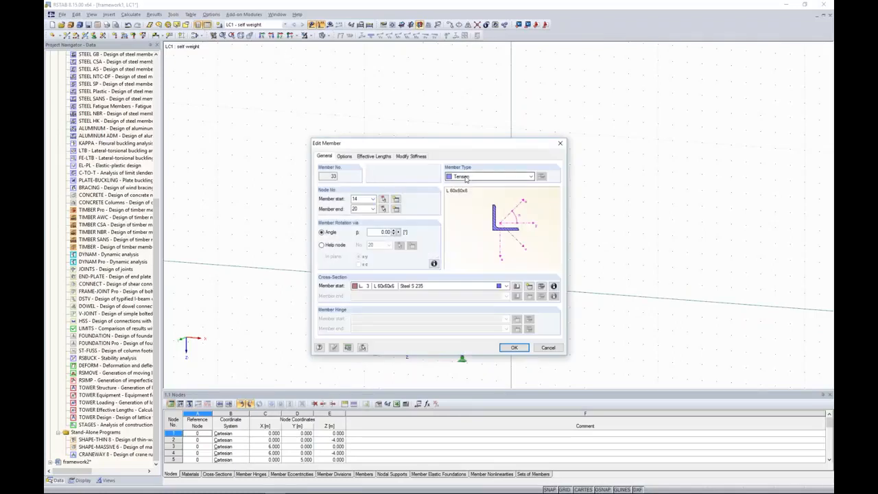
pyautogui.moveTo(485, 147); pyautogui.dragTo(231, 140)
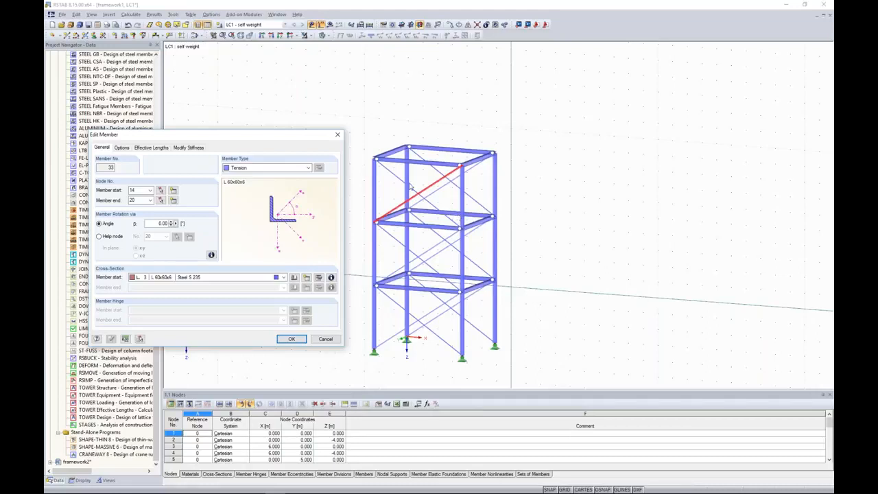
pyautogui.click(337, 135)
# Step: Delete the crossed diagonals in all three storeys of the tower, and undo the deletion
pyautogui.keyDown('ctrl'); pyautogui.moveTo(534, 225); pyautogui.dragTo(578, 199, button='middle'); pyautogui.keyUp('ctrl')
pyautogui.moveTo(461, 179); pyautogui.dragTo(422, 195)
pyautogui.moveTo(463, 240); pyautogui.dragTo(410, 268)
pyautogui.moveTo(468, 311); pyautogui.dragTo(421, 335)
pyautogui.press('Delete')
pyautogui.keyDown('ctrl'); pyautogui.moveTo(645, 312); pyautogui.dragTo(647, 292, button='middle'); pyautogui.keyUp('ctrl')
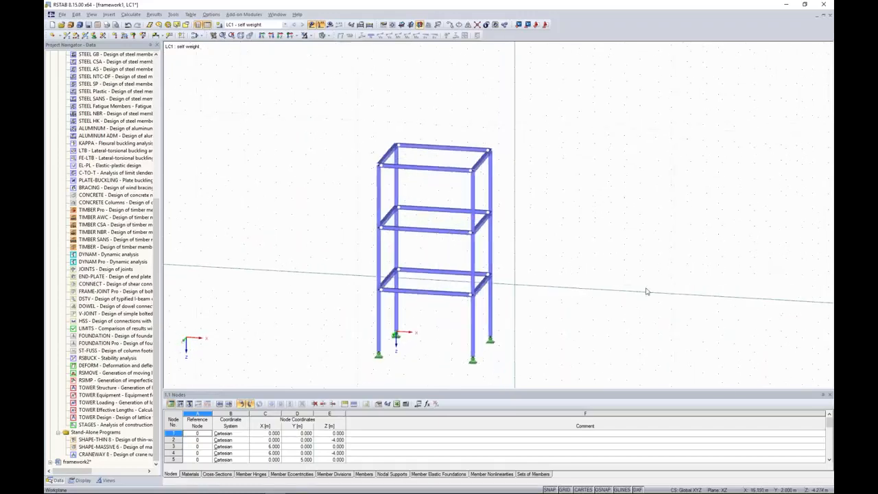
pyautogui.click(128, 25)
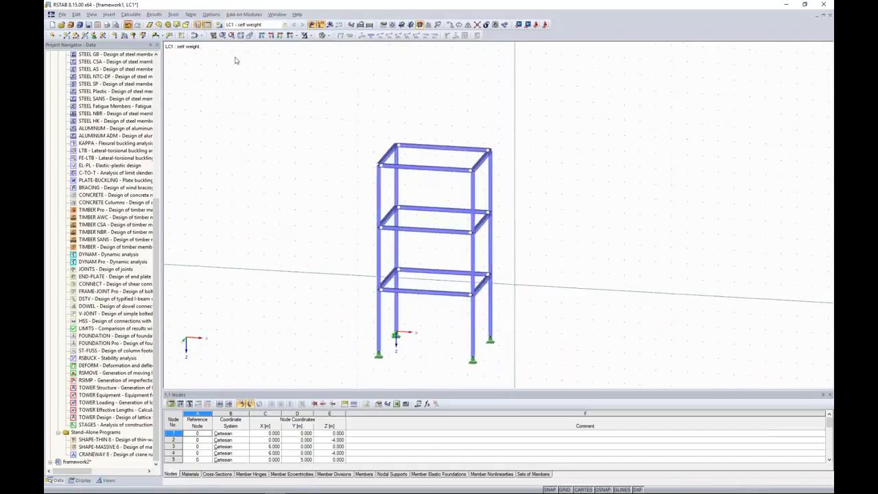
pyautogui.click(538, 150)
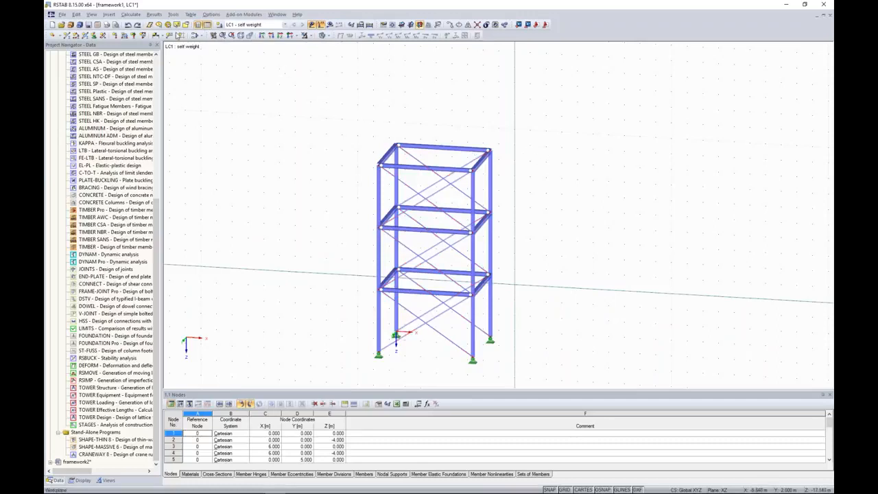
# Step: In the global calculation parameters, activate exceptional handling with failing members removed individually during successive iterations
pyautogui.click(135, 15)
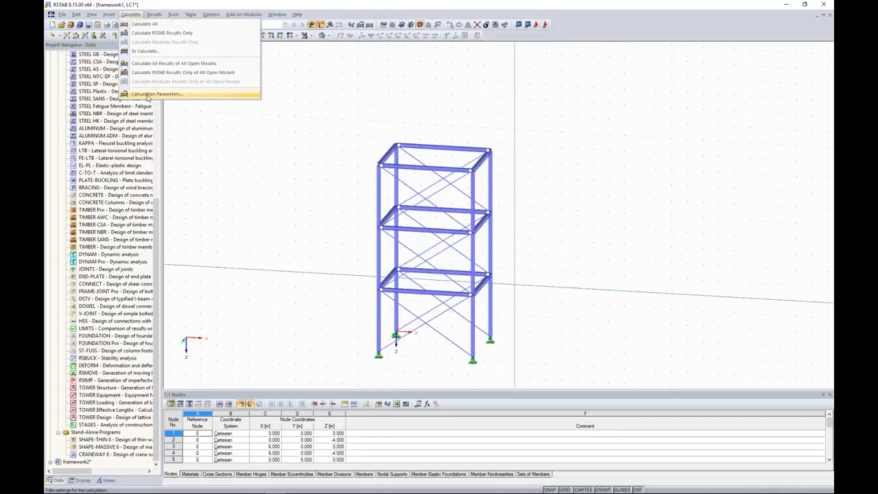
pyautogui.click(147, 94)
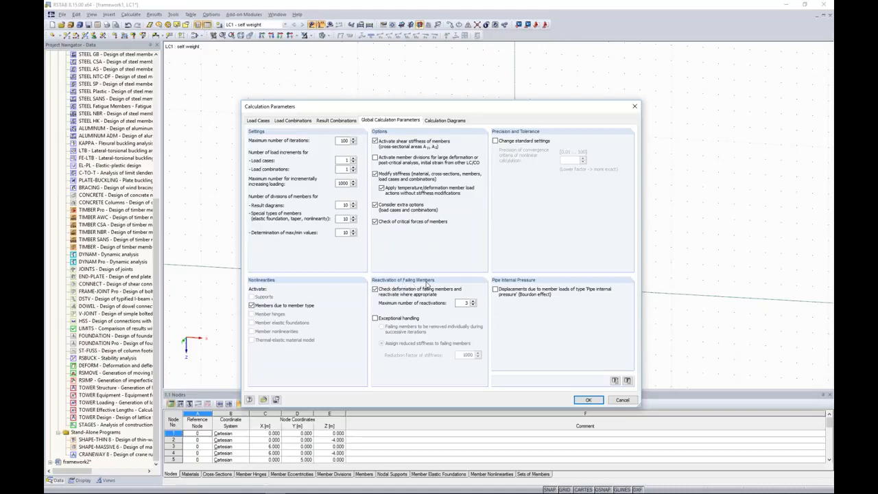
pyautogui.click(382, 319)
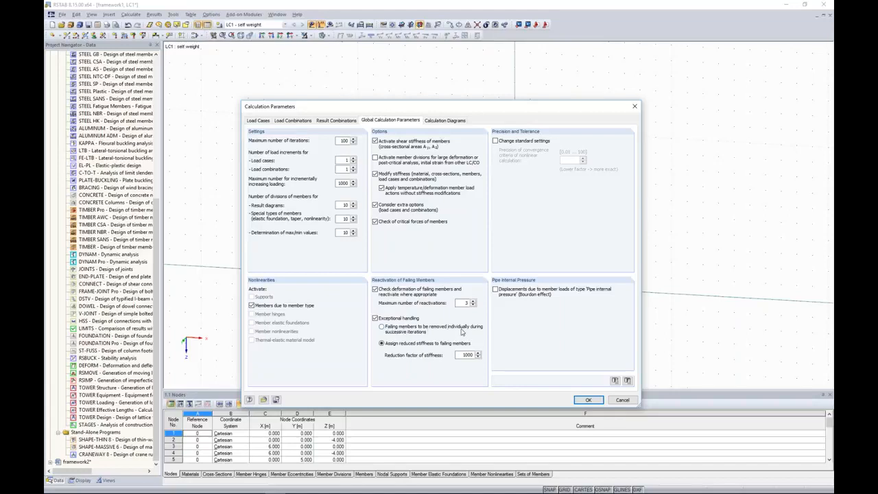
pyautogui.click(388, 329)
pyautogui.click(588, 401)
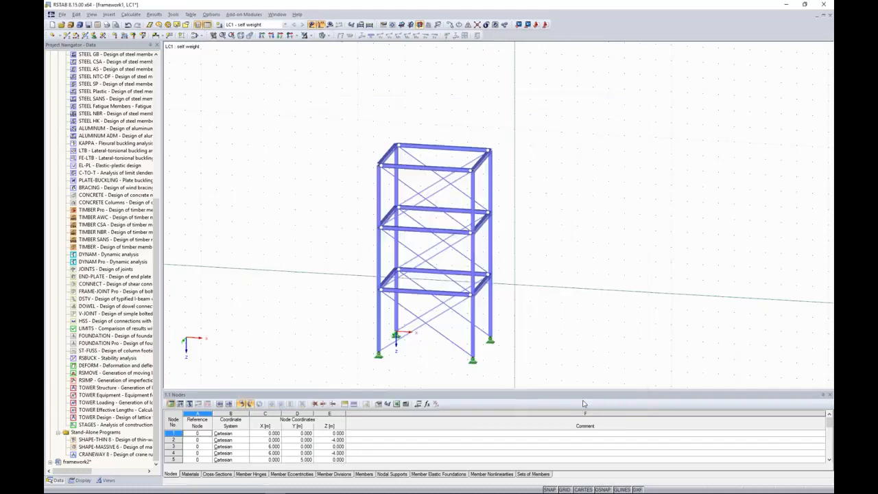
# Step: Calculate LC1 and examine the axial forces N around the remaining top-storey tension diagonals
pyautogui.click(330, 25)
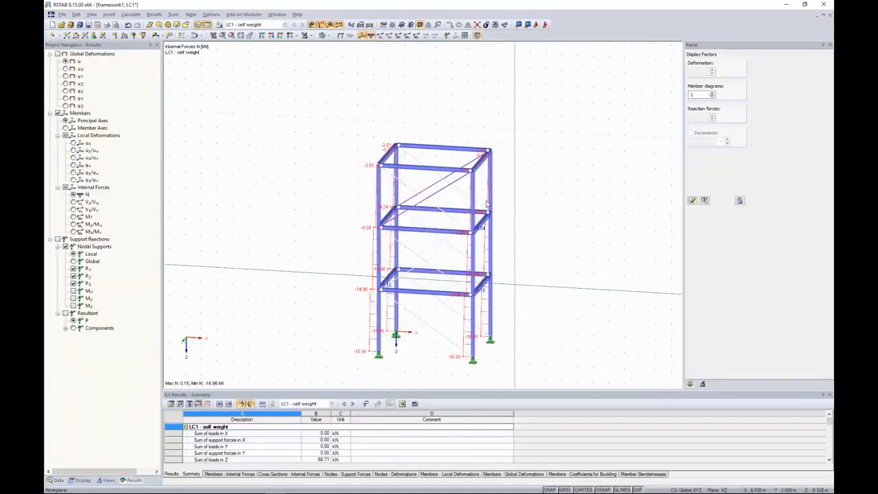
pyautogui.keyDown('ctrl'); pyautogui.moveTo(543, 136); pyautogui.dragTo(484, 141, button='middle'); pyautogui.keyUp('ctrl')
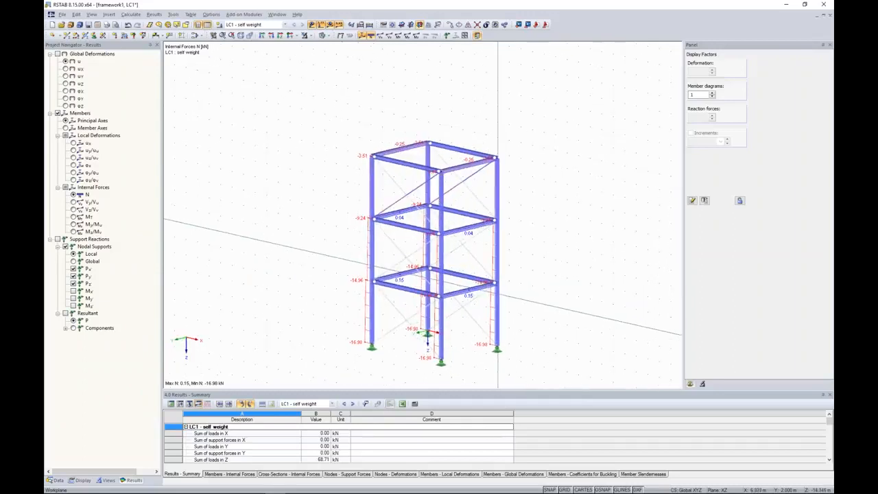
pyautogui.click(418, 190)
pyautogui.keyDown('ctrl'); pyautogui.click(475, 176); pyautogui.keyUp('ctrl')
pyautogui.keyDown('ctrl'); pyautogui.moveTo(496, 124); pyautogui.dragTo(521, 104, button='middle'); pyautogui.keyUp('ctrl')
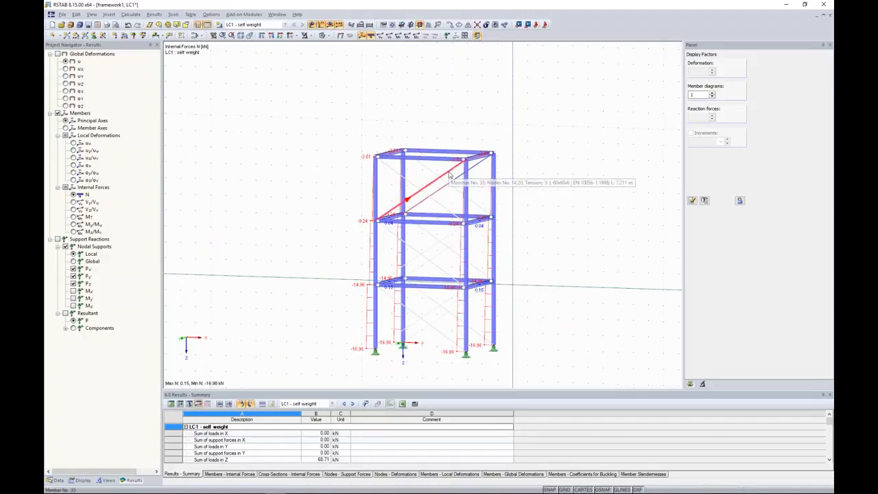
# Step: Switch exceptional handling to assigning reduced stiffness to failing members with reduction factor 1000, accept deleting the results, and recalculate LC1
pyautogui.click(131, 15)
pyautogui.click(173, 95)
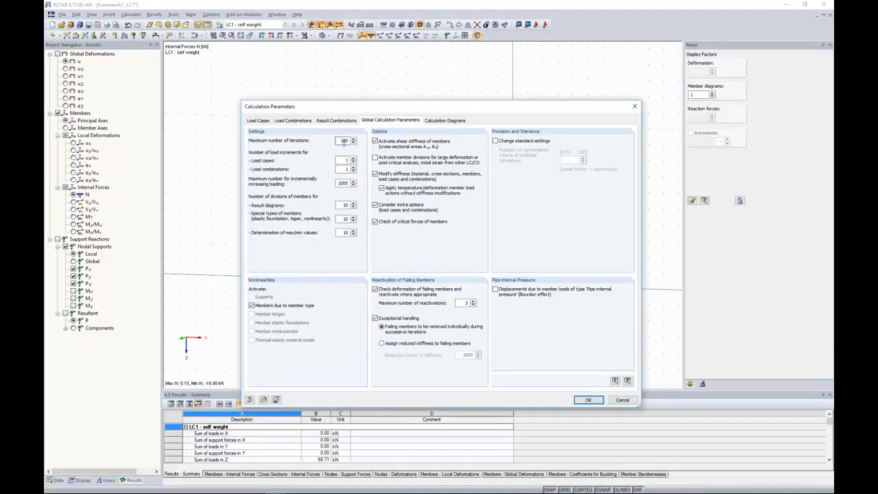
pyautogui.doubleClick(342, 140)
pyautogui.doubleClick(342, 140)
pyautogui.click(395, 342)
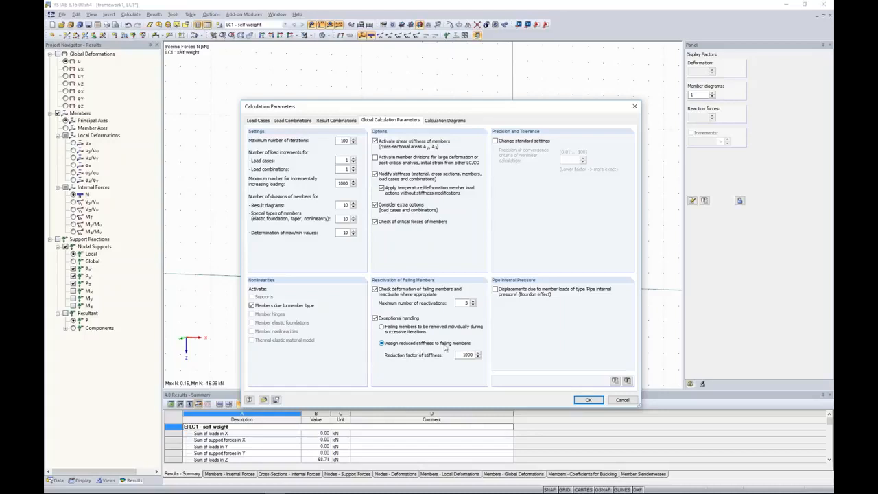
pyautogui.doubleClick(467, 355)
pyautogui.click(588, 400)
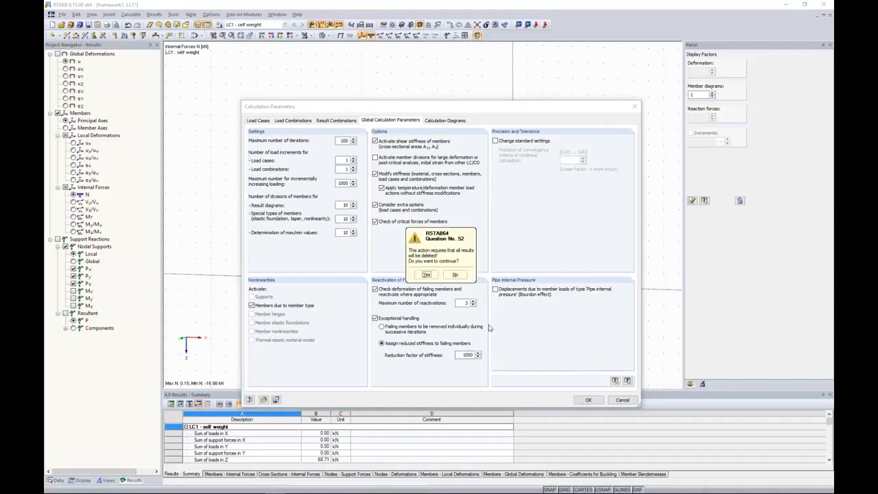
pyautogui.click(426, 274)
pyautogui.click(588, 400)
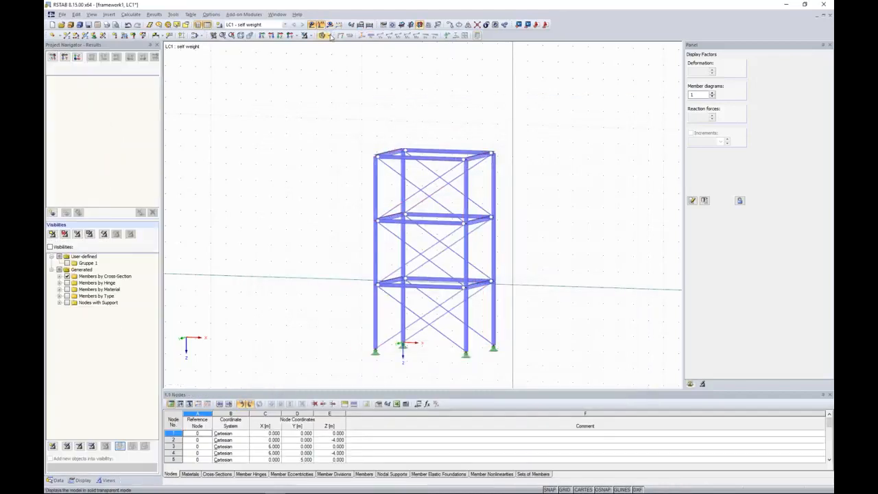
pyautogui.click(330, 24)
pyautogui.press('Return')
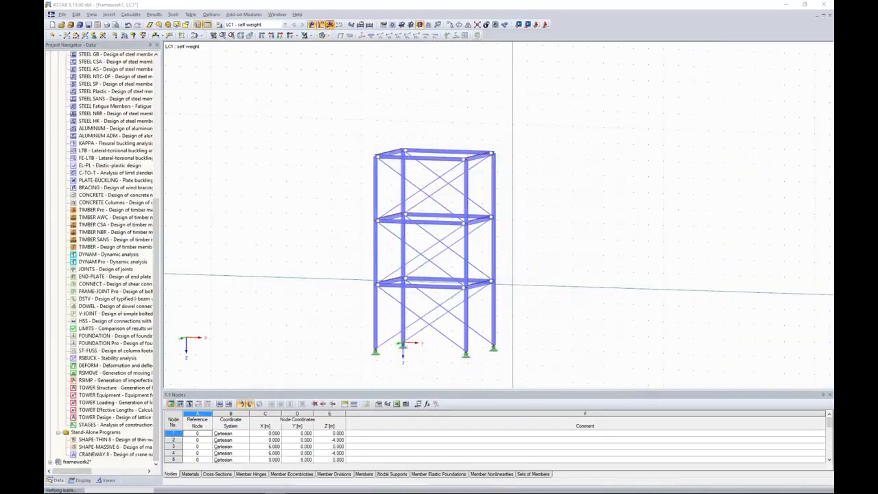
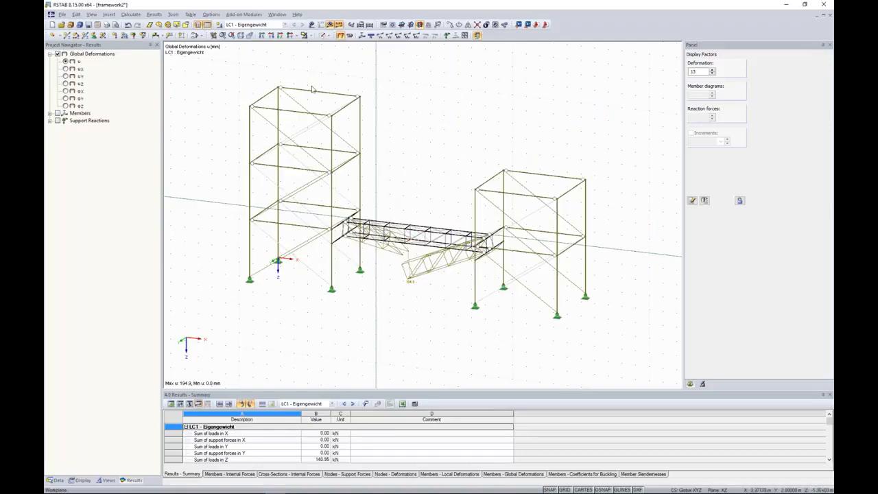
# Step: Run the Independent Systems model check on framework2 and highlight each group of members in turn
pyautogui.click(174, 16)
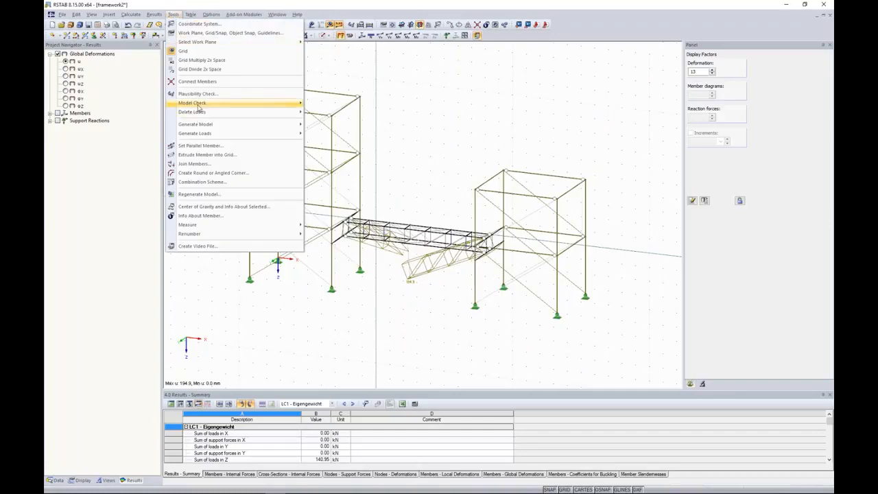
pyautogui.moveTo(199, 104)
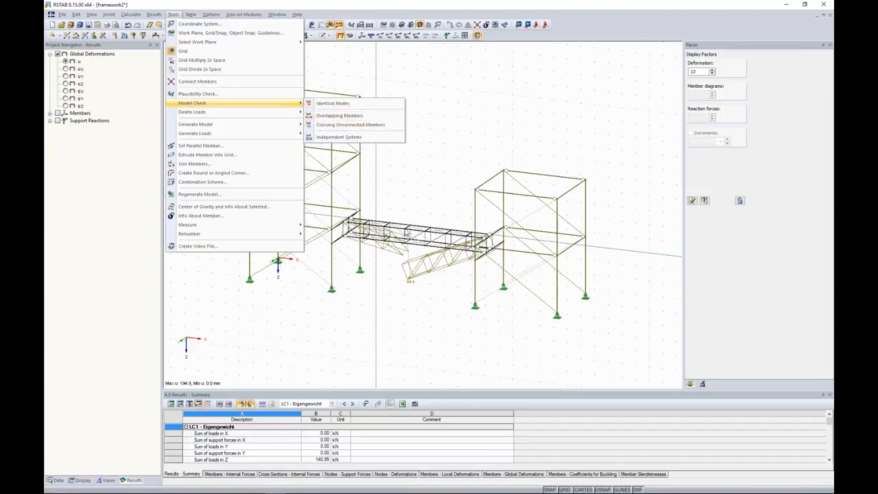
pyautogui.click(339, 137)
pyautogui.moveTo(395, 203); pyautogui.dragTo(379, 298)
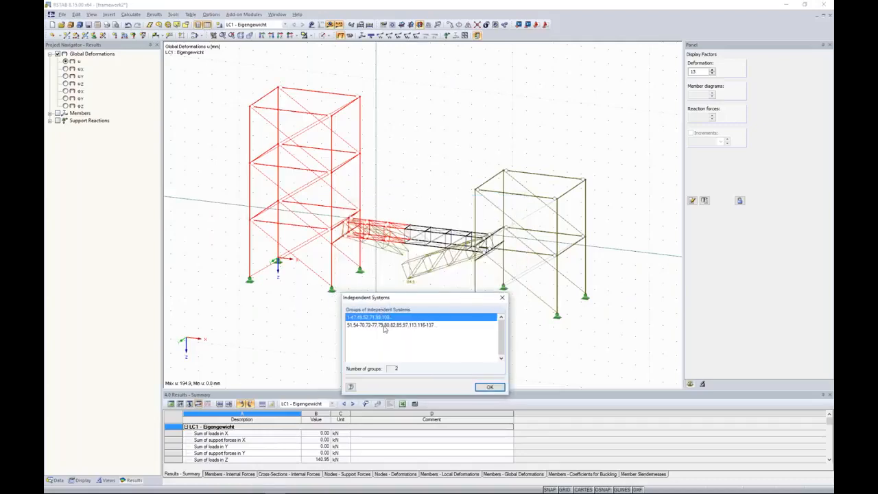
pyautogui.click(386, 327)
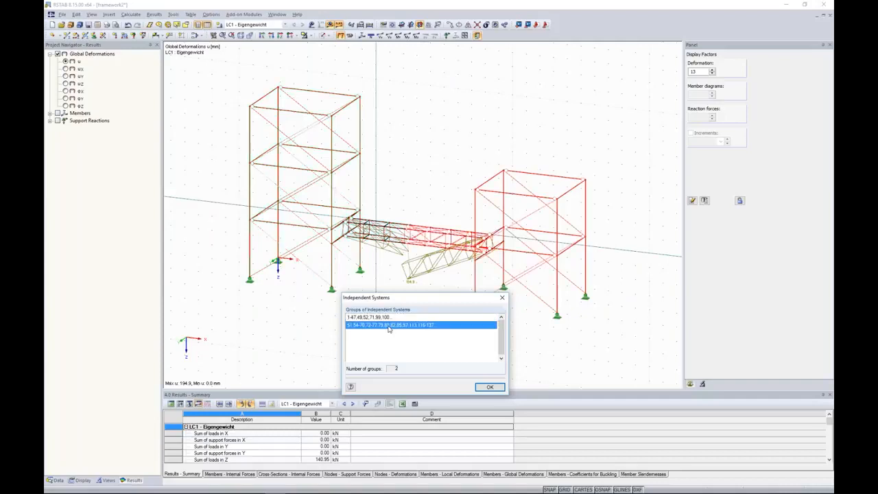
pyautogui.click(391, 318)
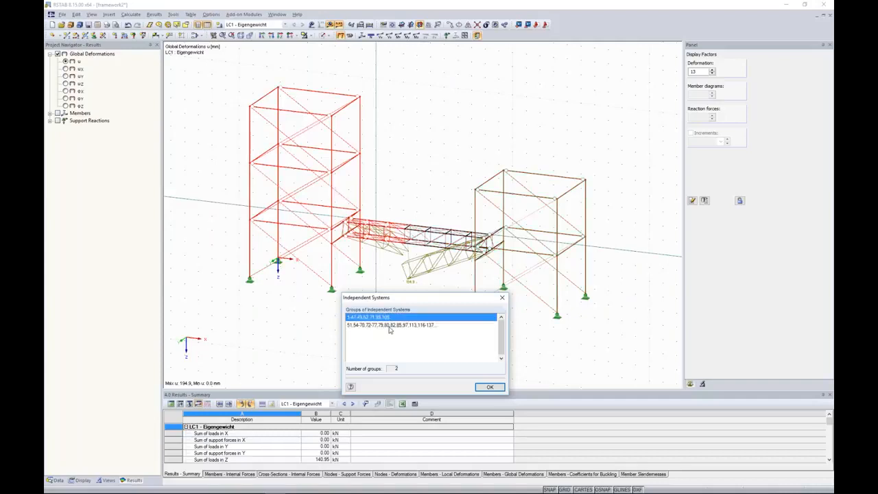
pyautogui.click(390, 326)
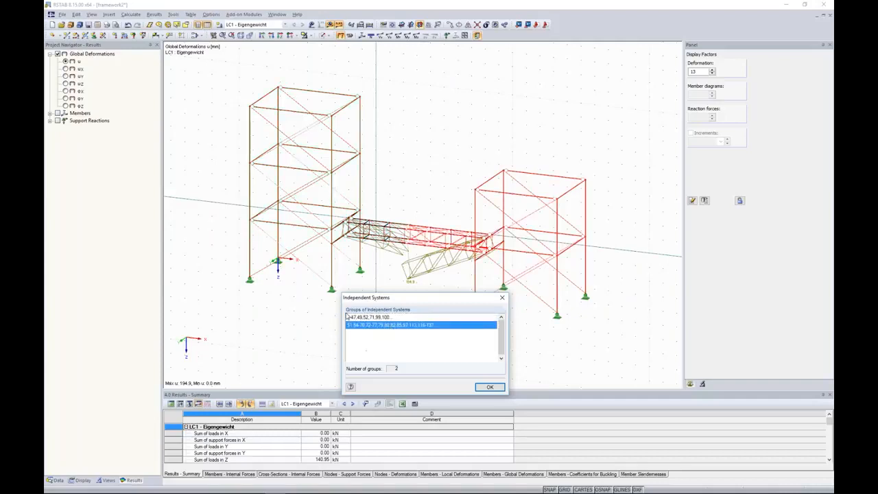
# Step: Compare both groups of independent systems once more in the model and close the check
pyautogui.click(383, 318)
pyautogui.click(388, 325)
pyautogui.click(491, 389)
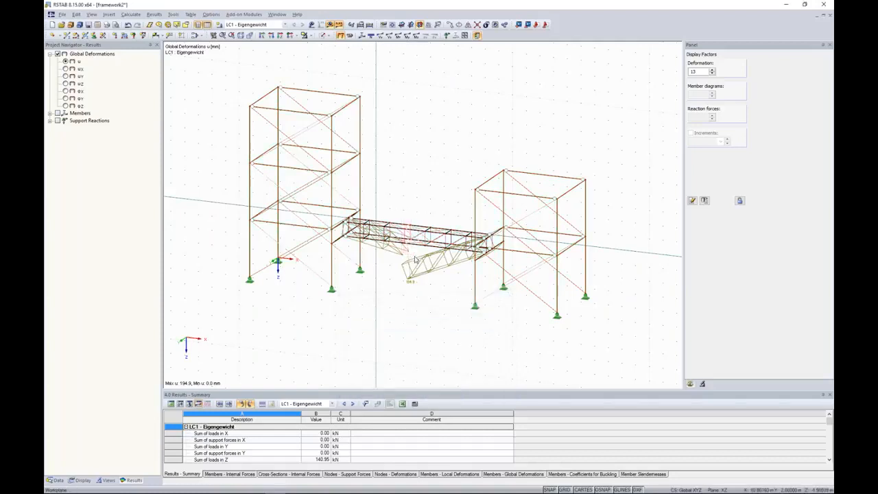
# Step: Run the Identical Nodes model check on framework2, inspect the listed node groups and the tolerance, and close it without changing the nodes
pyautogui.click(172, 15)
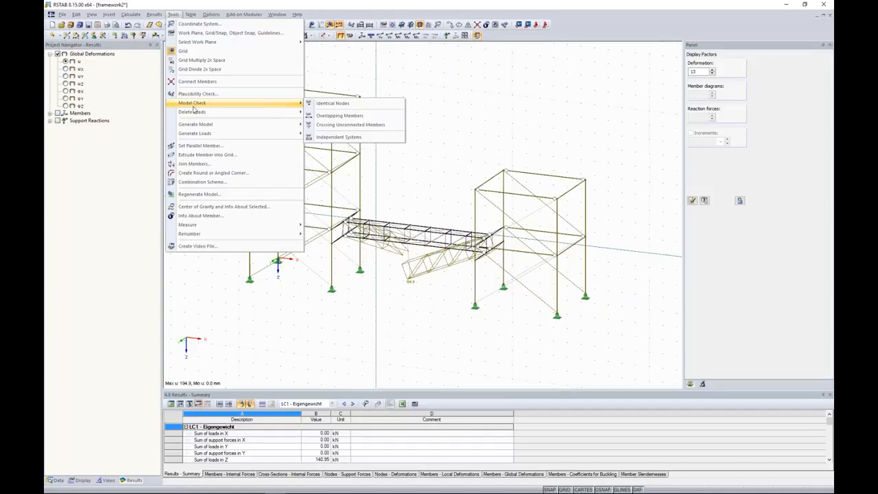
pyautogui.click(337, 105)
pyautogui.moveTo(405, 170); pyautogui.dragTo(242, 189)
pyautogui.click(216, 215)
pyautogui.click(214, 224)
pyautogui.click(215, 208)
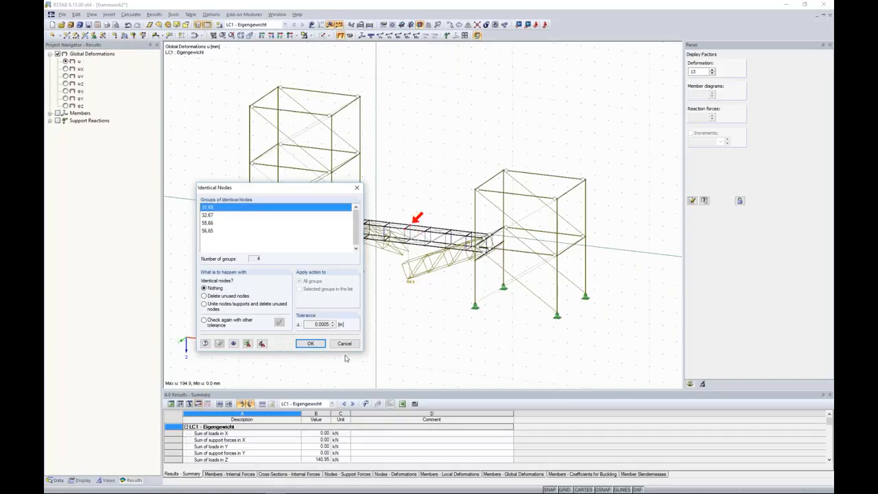
pyautogui.moveTo(313, 326); pyautogui.dragTo(342, 325)
pyautogui.click(211, 217)
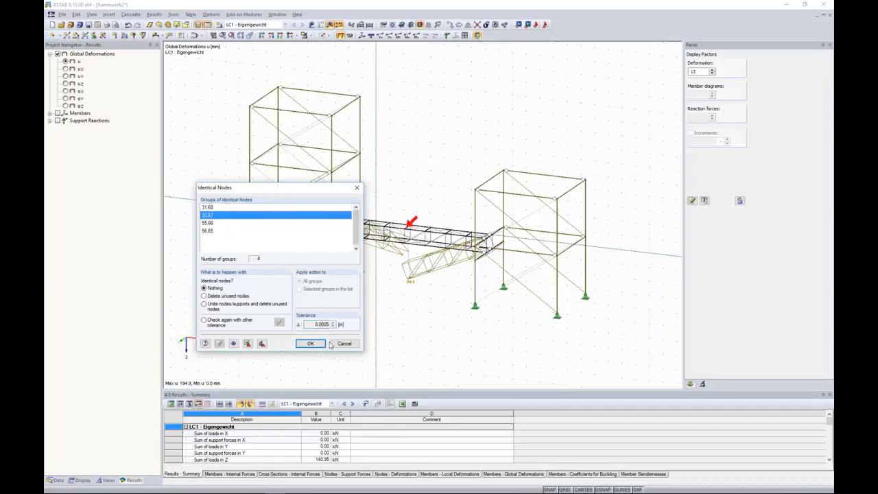
pyautogui.doubleClick(314, 324)
pyautogui.click(315, 345)
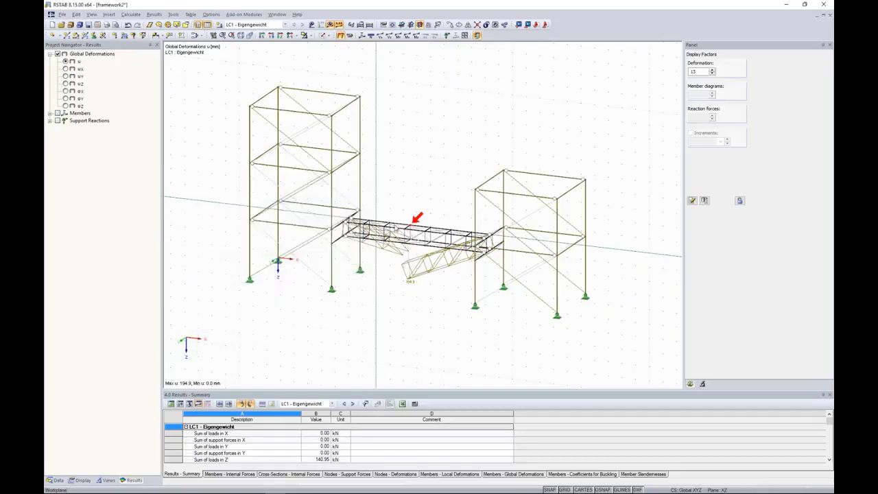
# Step: Join the separated end of the bridge's upper chord to the adjacent identical node of group 31,68, accepting deletion of the results
pyautogui.scroll(13, 414, 225)
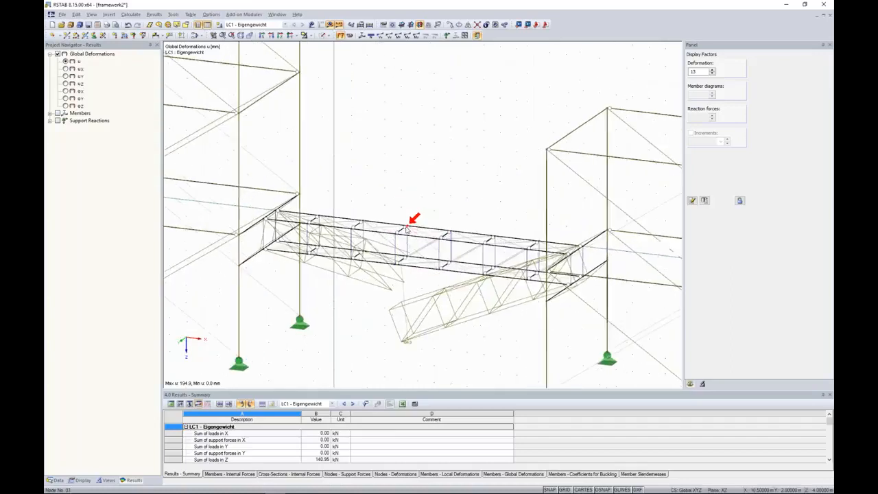
pyautogui.scroll(5, 415, 214)
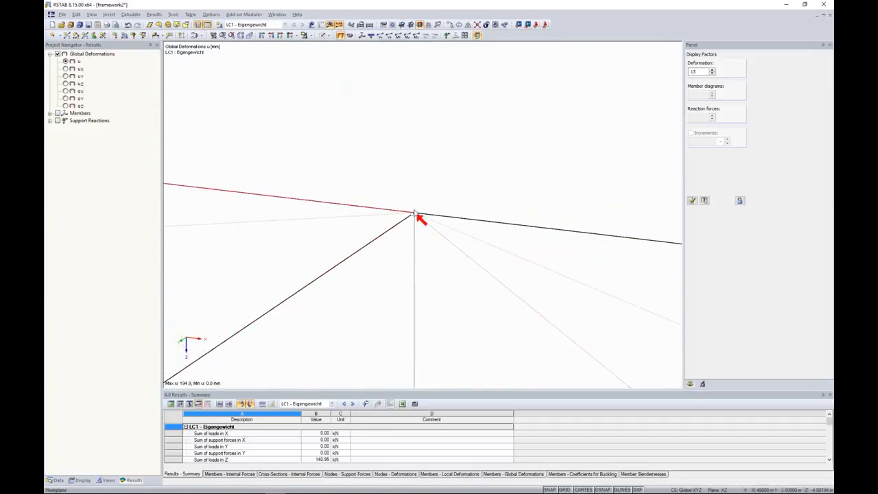
pyautogui.scroll(6, 413, 200)
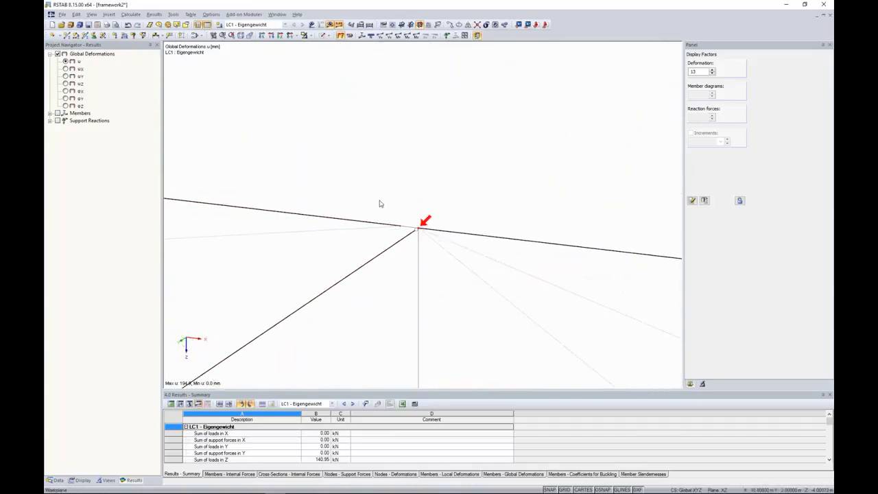
pyautogui.click(418, 229)
pyautogui.click(425, 267)
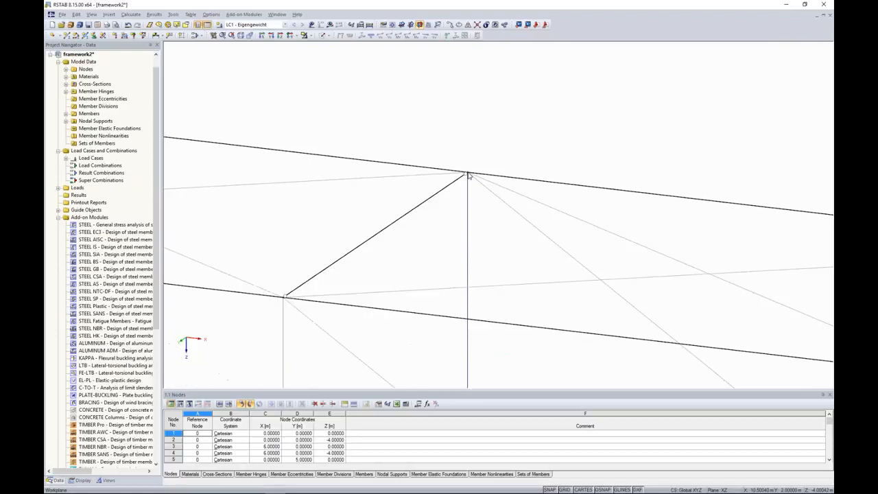
# Step: Rerun the Identical Nodes check and unite the remaining identical nodes and supports, deleting the unused nodes
pyautogui.click(172, 14)
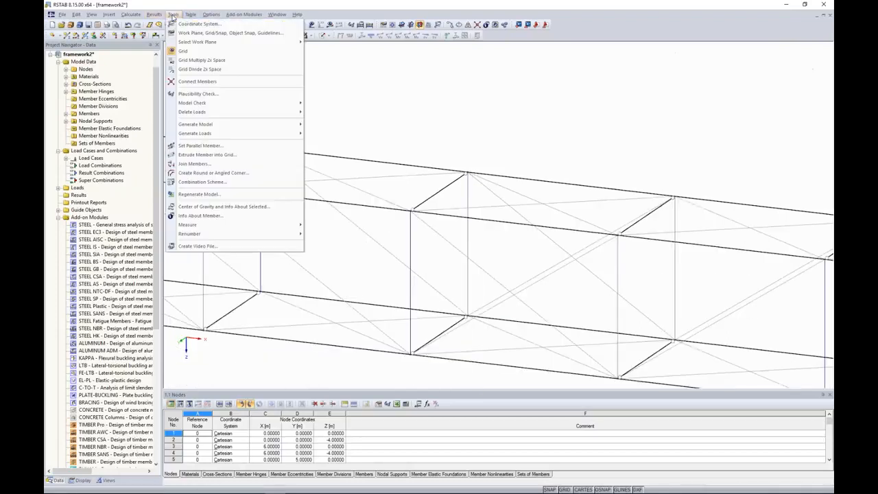
pyautogui.moveTo(292, 103)
pyautogui.click(356, 104)
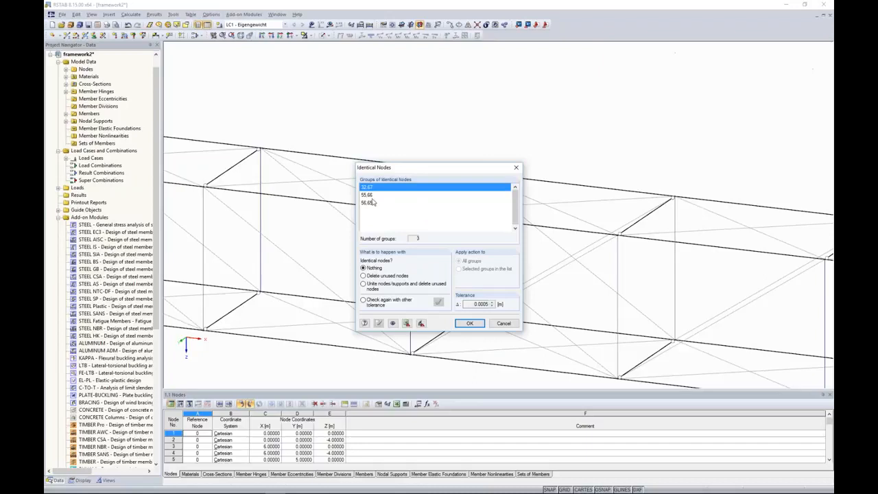
pyautogui.click(377, 289)
pyautogui.click(470, 324)
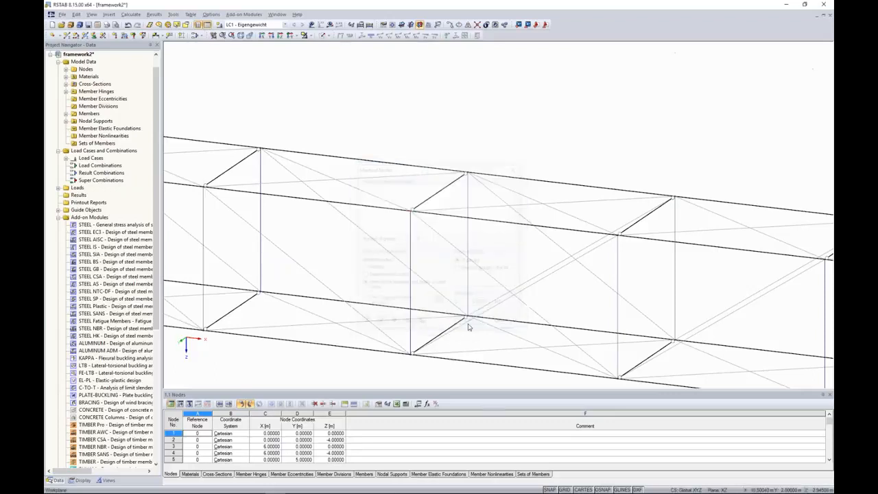
# Step: Calculate LC1 of framework2 and examine the global deformations of the bridge between the two towers
pyautogui.click(330, 24)
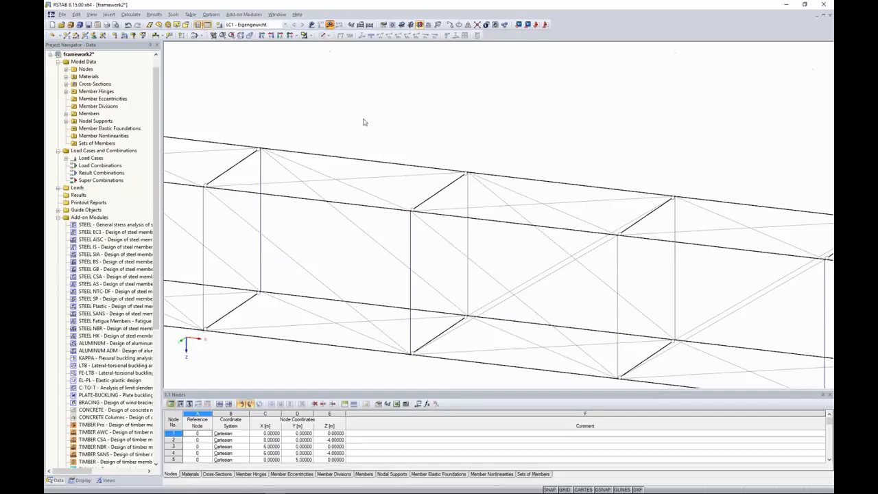
pyautogui.click(427, 265)
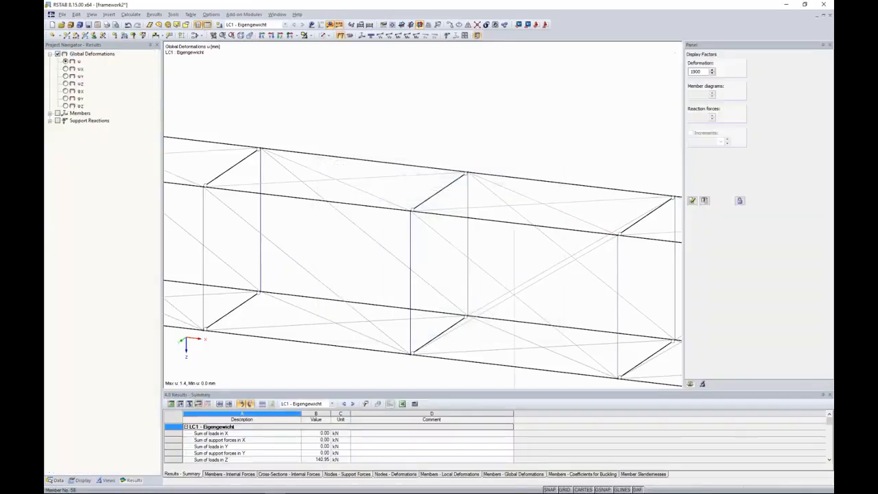
pyautogui.scroll(-7, 487, 180)
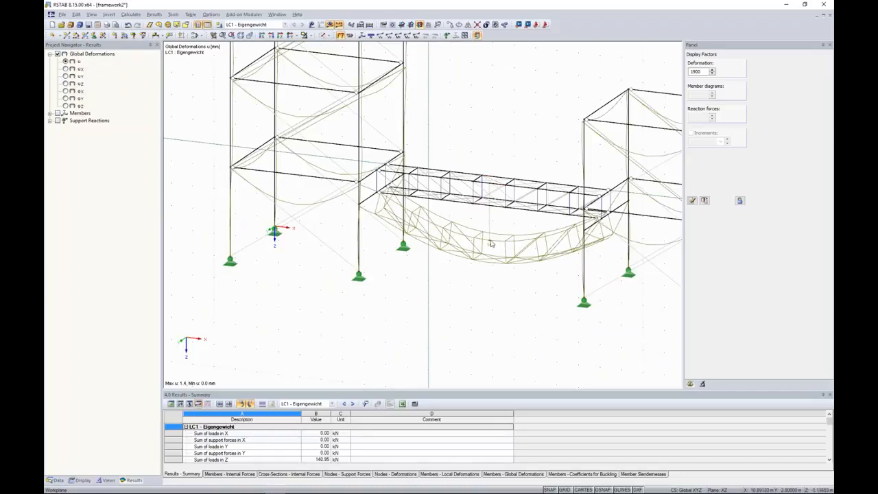
pyautogui.scroll(-3, 468, 186)
pyautogui.moveTo(582, 138); pyautogui.dragTo(539, 211, button='middle')
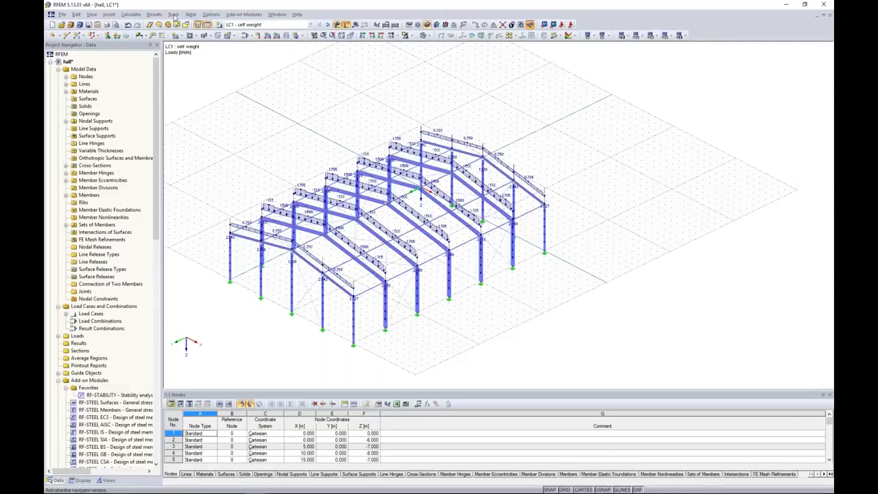
# Step: Switch to the hall model in RFEM, review the global calculation parameters for reactivation and exceptional handling of failing members, and accept them
pyautogui.click(131, 15)
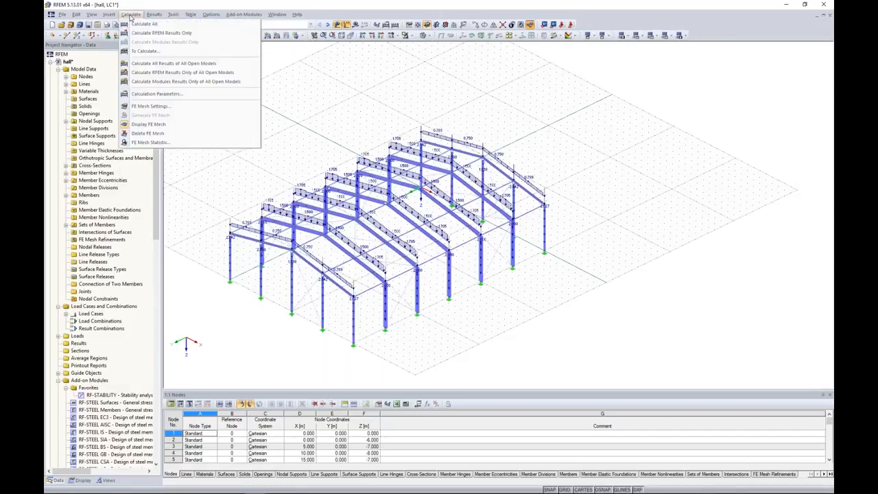
pyautogui.click(158, 94)
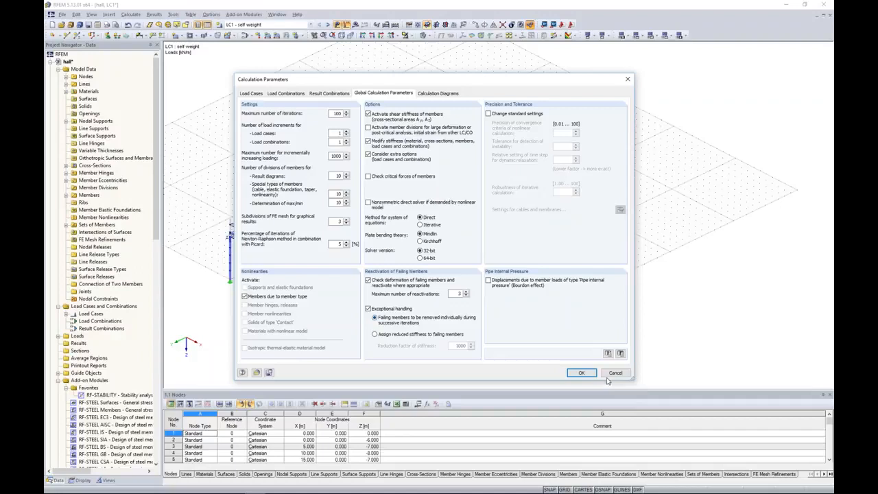
pyautogui.click(581, 372)
# Step: Calculate LC1 of the hall, read the description of the calculation error, and inspect the flagged FE mesh node on the frame
pyautogui.click(355, 24)
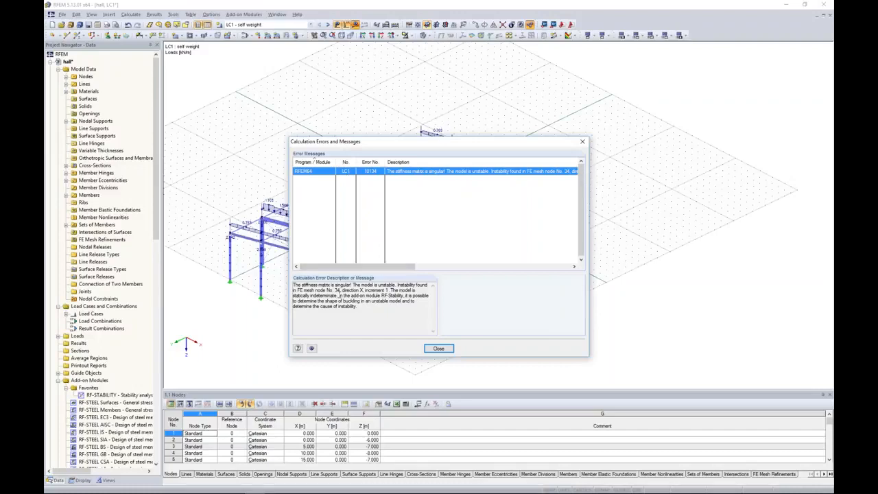
pyautogui.moveTo(339, 296); pyautogui.dragTo(401, 296)
pyautogui.click(354, 307)
pyautogui.click(437, 350)
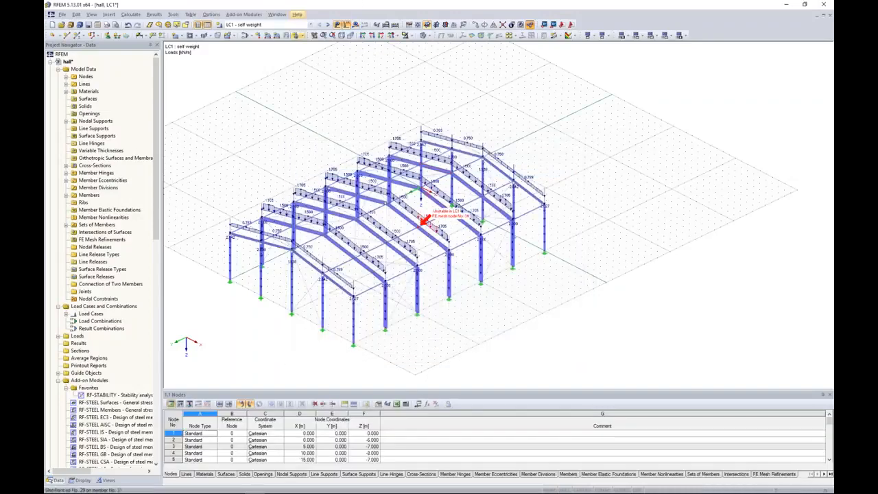
pyautogui.scroll(1, 422, 224)
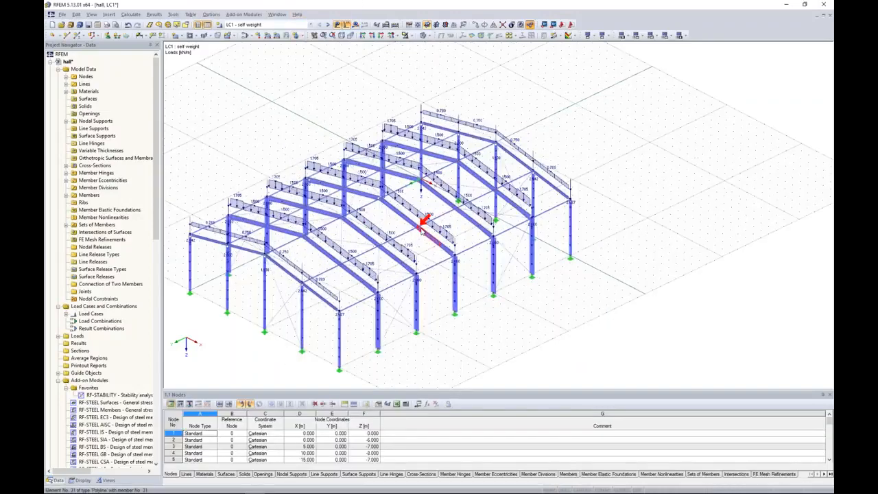
pyautogui.scroll(4, 421, 228)
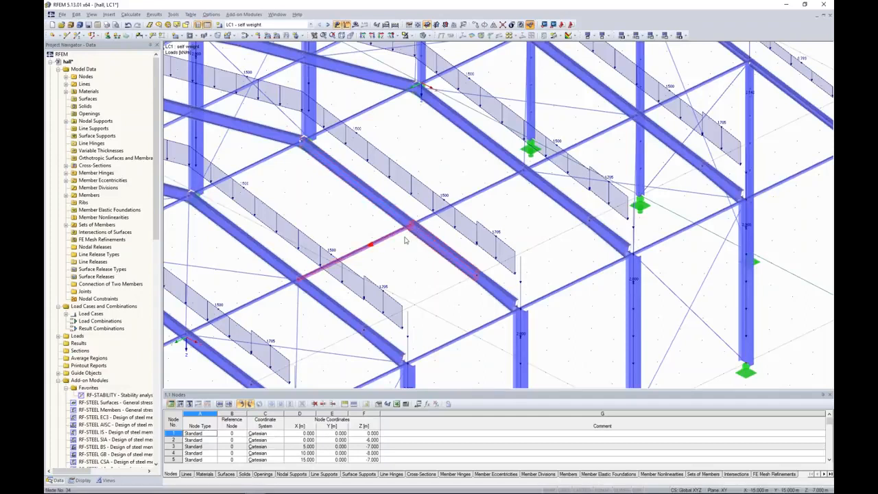
pyautogui.scroll(-10, 412, 223)
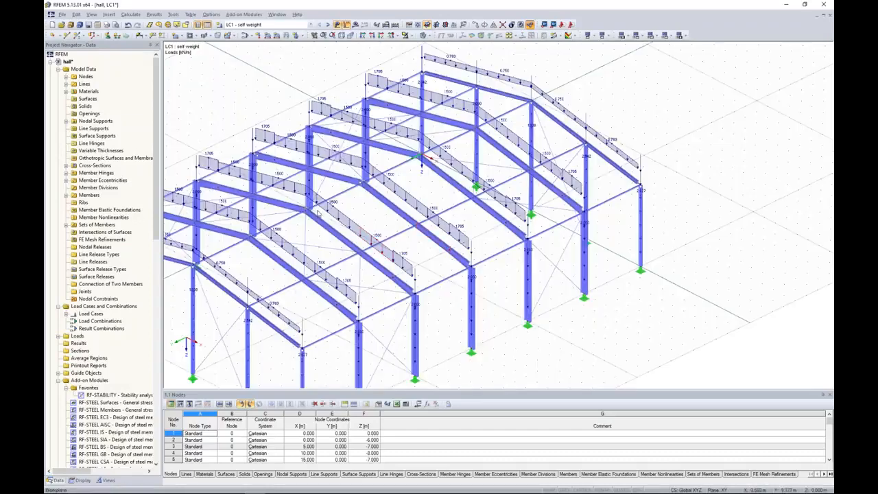
pyautogui.scroll(-1, 317, 214)
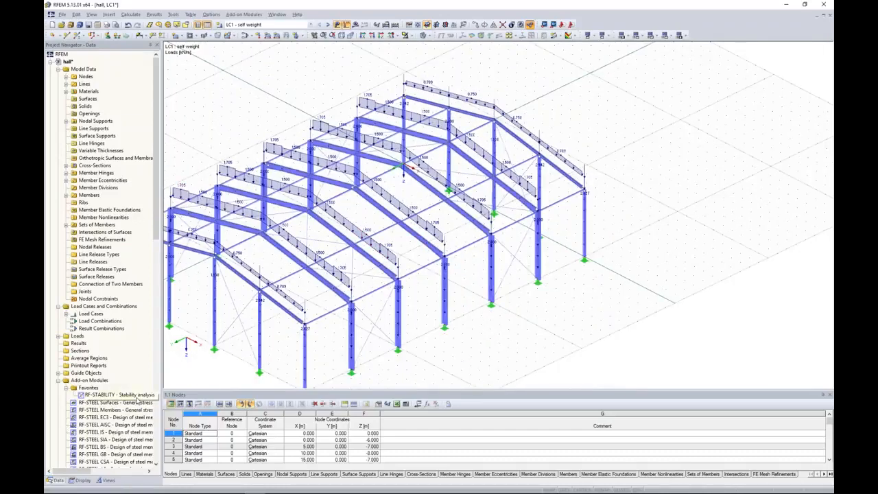
# Step: In RF-STABILITY, activate calculating the eigenvector for an unstable model so that causes can be checked graphically, and run the calculation
pyautogui.doubleClick(136, 396)
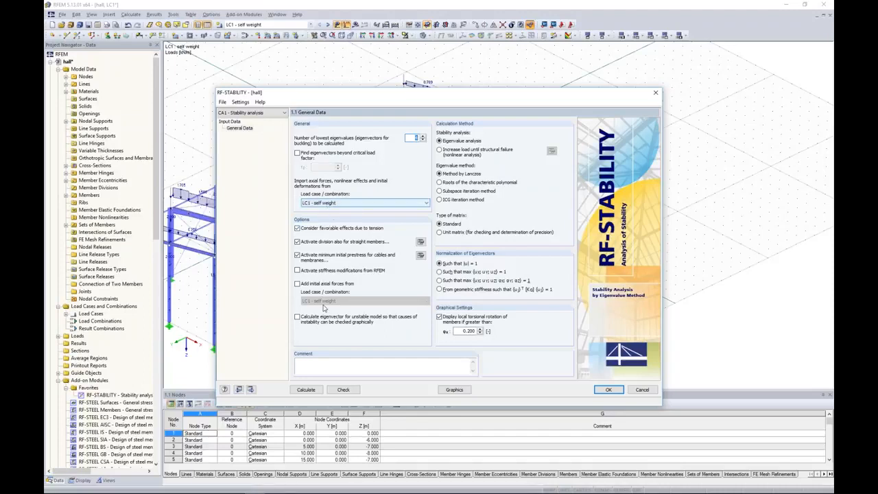
pyautogui.click(358, 323)
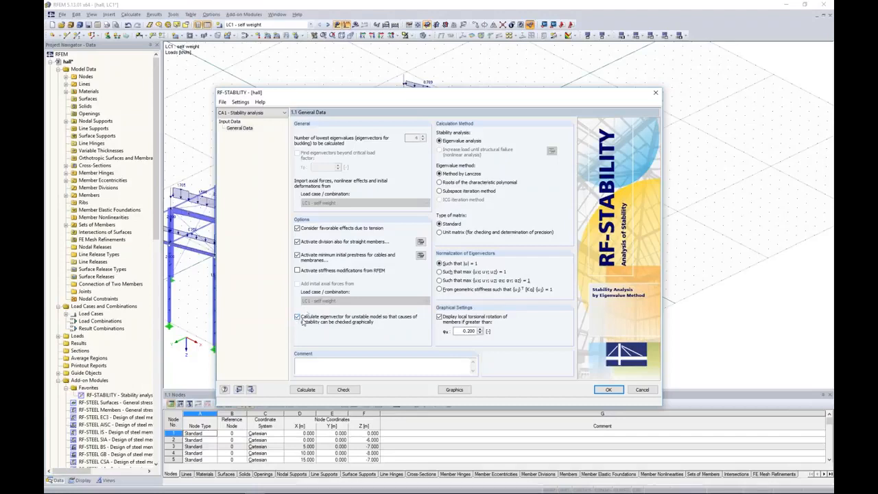
pyautogui.click(307, 390)
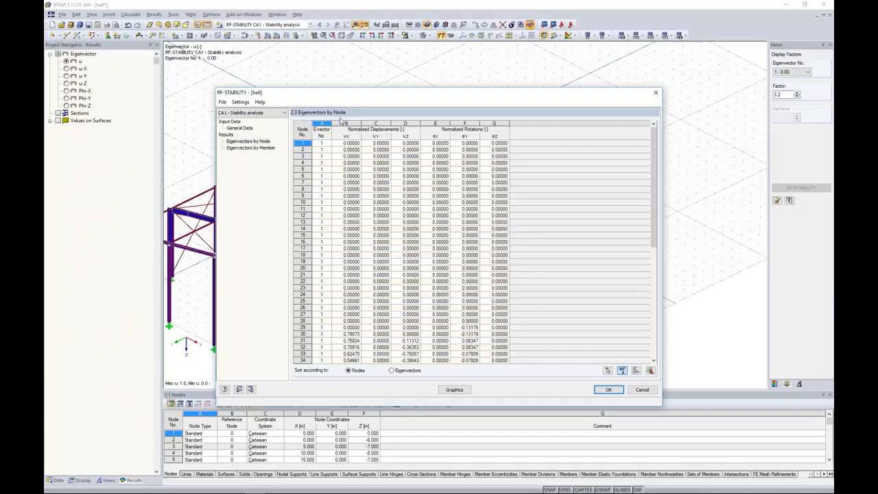
# Step: Examine the normalized displacements and rotations in the Eigenvectors by Node table, highlighting the rows of nodes 29 to 35
pyautogui.moveTo(347, 143); pyautogui.dragTo(504, 368)
pyautogui.click(495, 196)
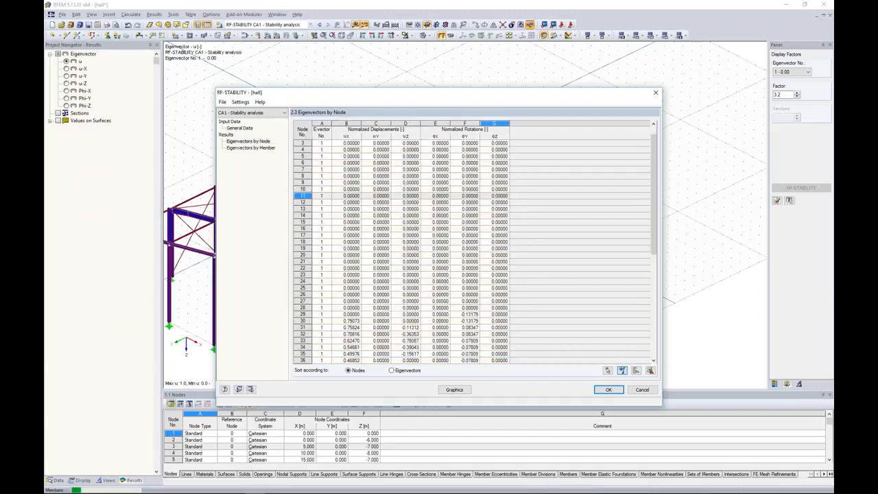
pyautogui.scroll(-3, 527, 226)
pyautogui.moveTo(349, 255); pyautogui.dragTo(501, 294)
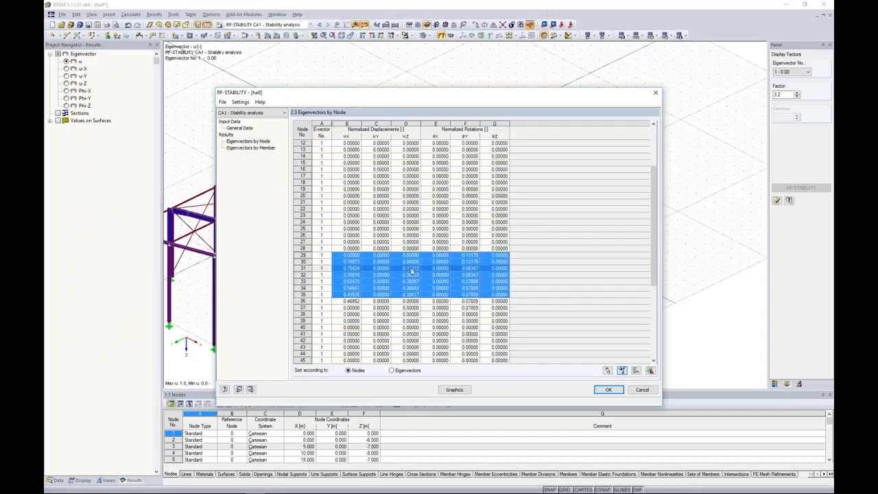
# Step: Display the RF-STABILITY eigenvector graphically on the hall and examine the displaced middle frame
pyautogui.click(454, 390)
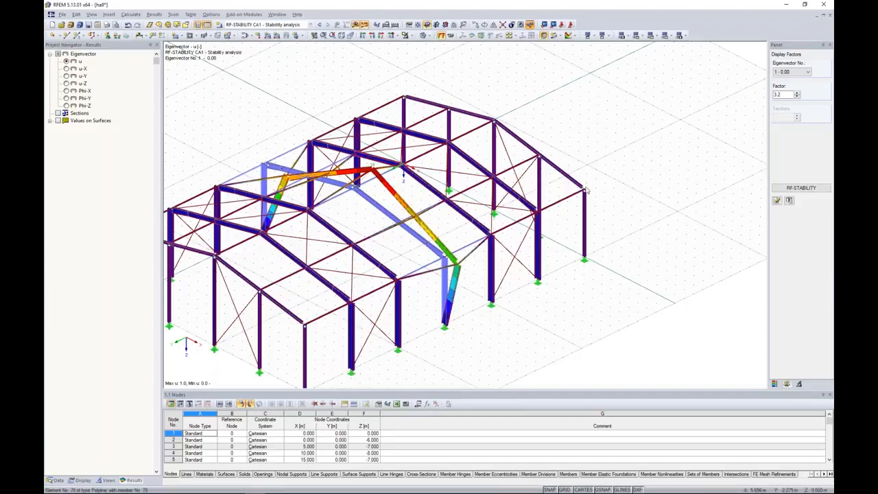
pyautogui.keyDown('ctrl'); pyautogui.moveTo(617, 131); pyautogui.dragTo(556, 125, button='middle'); pyautogui.keyUp('ctrl')
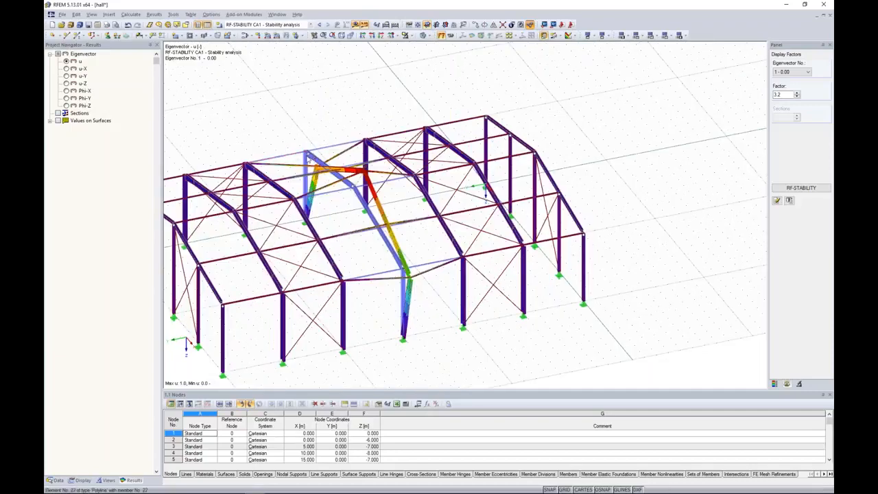
pyautogui.scroll(5, 312, 152)
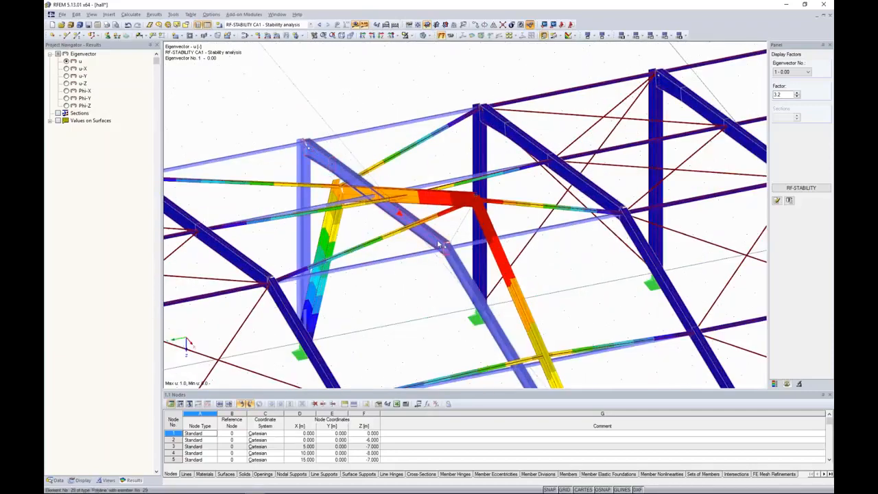
pyautogui.scroll(-6, 418, 237)
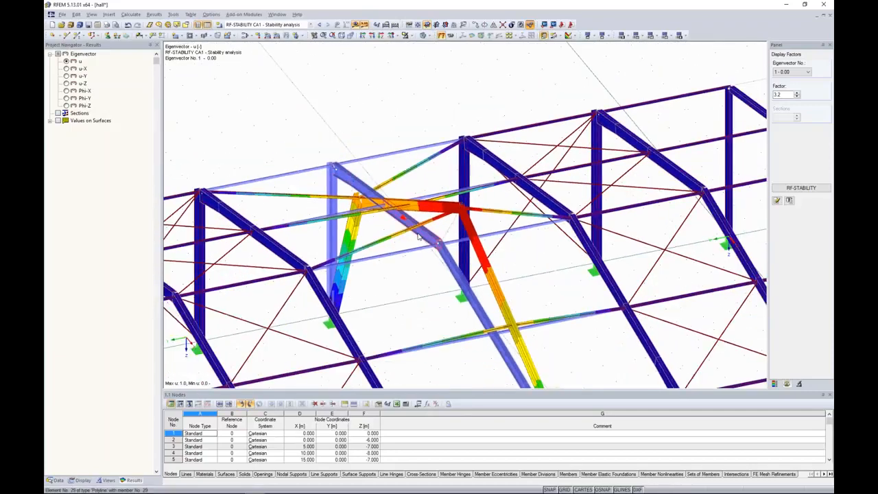
# Step: Set the member start hinge of member 27 in the displaced frame's rafter to None
pyautogui.keyDown('ctrl'); pyautogui.moveTo(413, 278); pyautogui.dragTo(358, 237, button='middle'); pyautogui.keyUp('ctrl')
pyautogui.scroll(4, 357, 237)
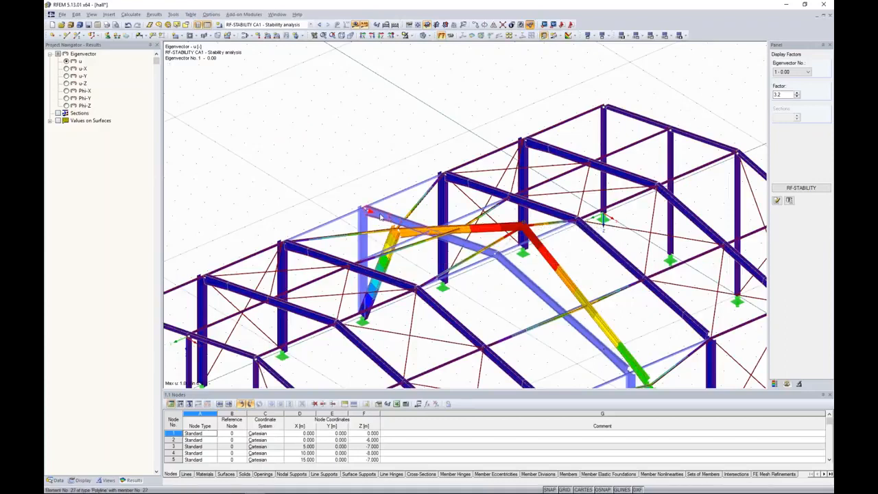
pyautogui.doubleClick(407, 309)
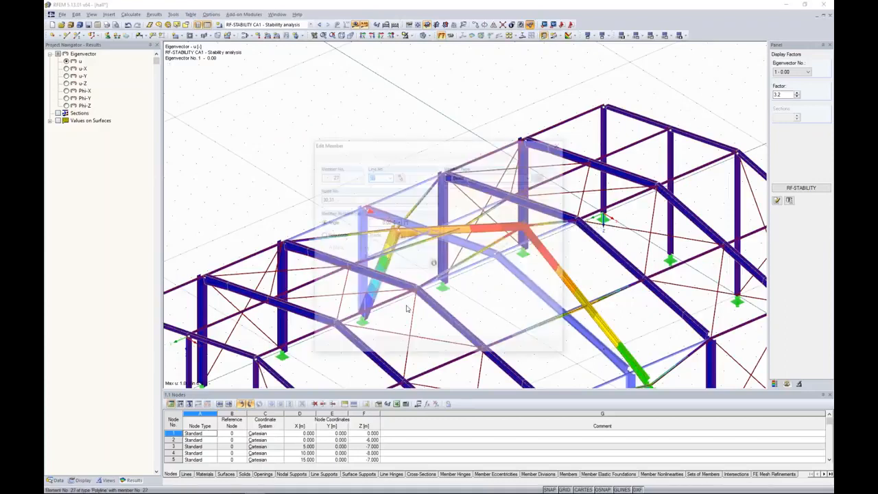
pyautogui.click(415, 319)
pyautogui.click(473, 327)
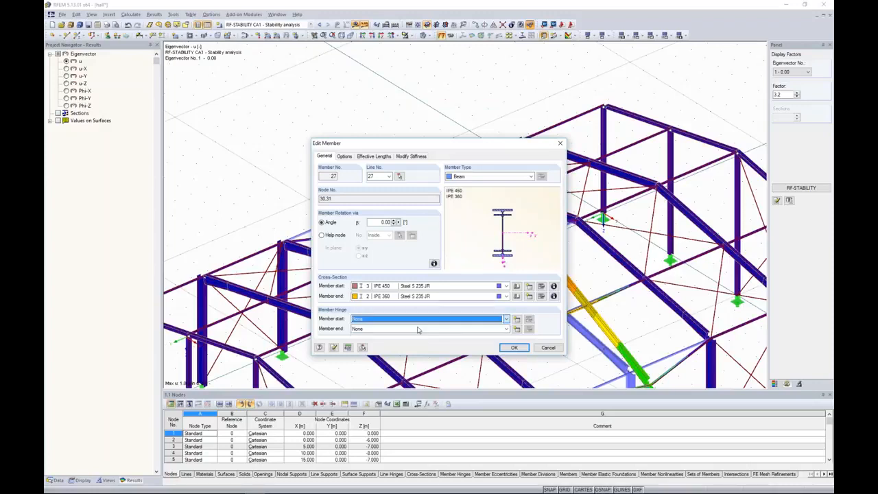
pyautogui.click(513, 348)
pyautogui.click(464, 269)
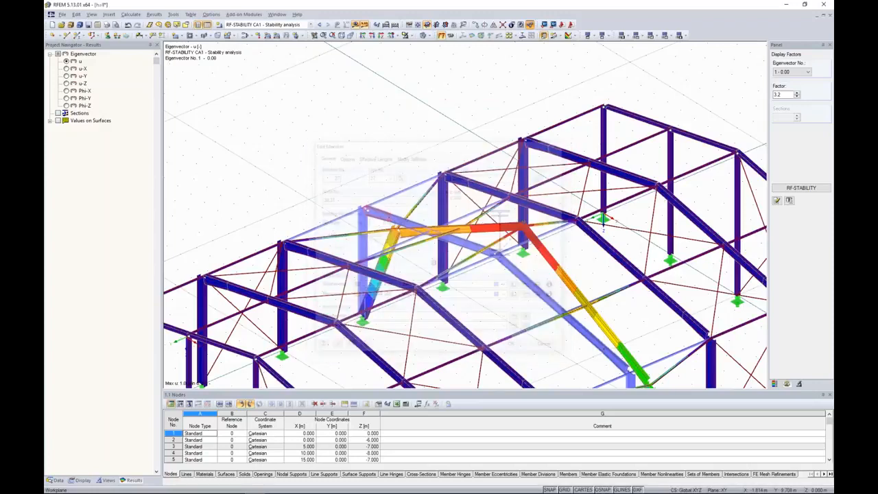
# Step: Remove the member end hinge from the adjoining rafter member at the ridge of the same frame
pyautogui.doubleClick(485, 251)
pyautogui.click(507, 328)
pyautogui.click(497, 335)
pyautogui.click(510, 348)
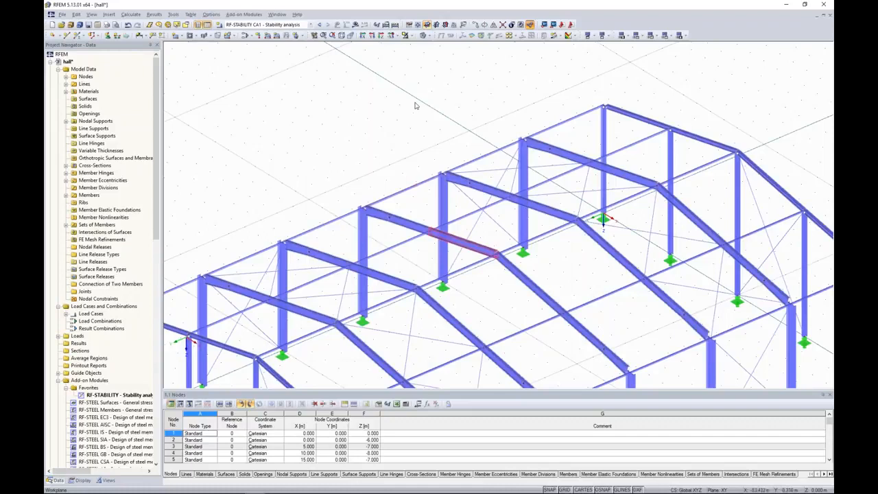
# Step: Calculate load case LC1 - self weight of the corrected hall and display its global deformations
pyautogui.click(256, 24)
pyautogui.click(256, 33)
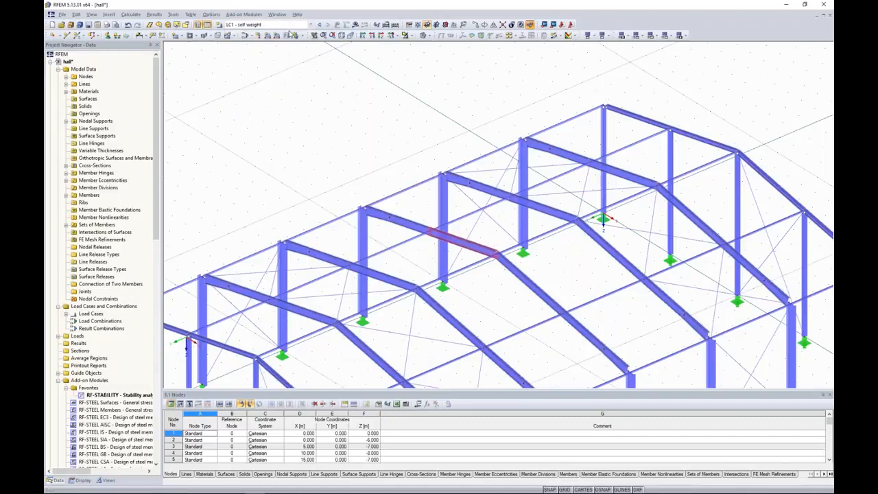
pyautogui.click(355, 25)
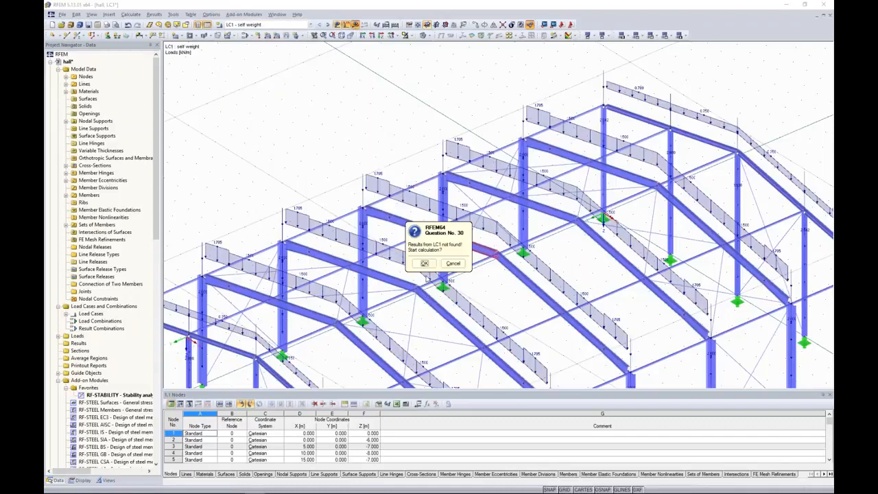
pyautogui.click(425, 262)
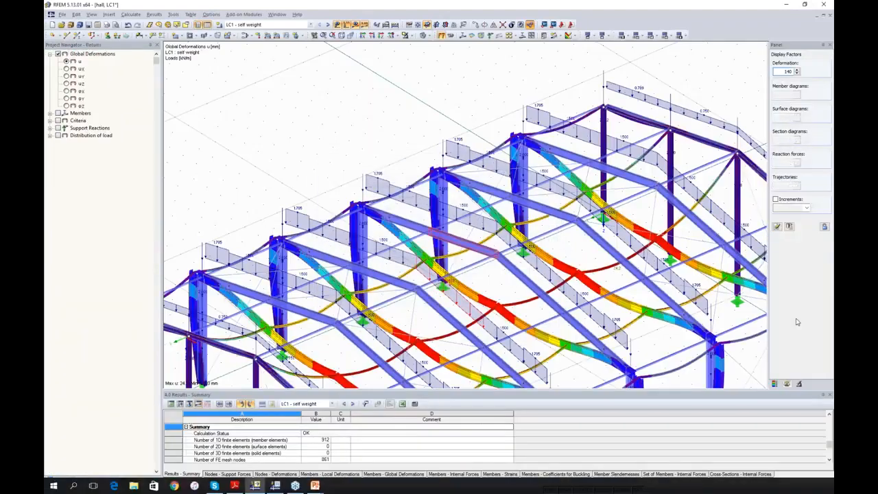
pyautogui.scroll(-6, 360, 158)
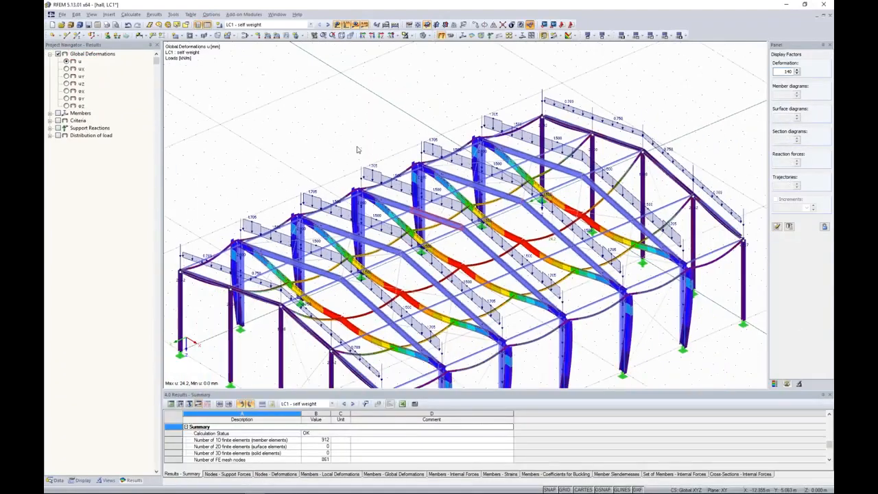
# Step: Try calculating LC1 in RF-STABILITY without the eigenvector option for unstable models, read the error and leave the module
pyautogui.click(58, 480)
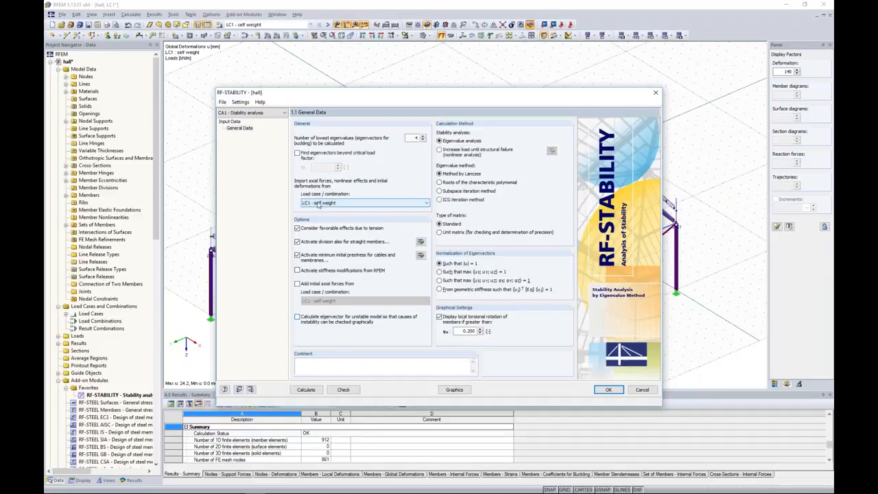
pyautogui.click(306, 389)
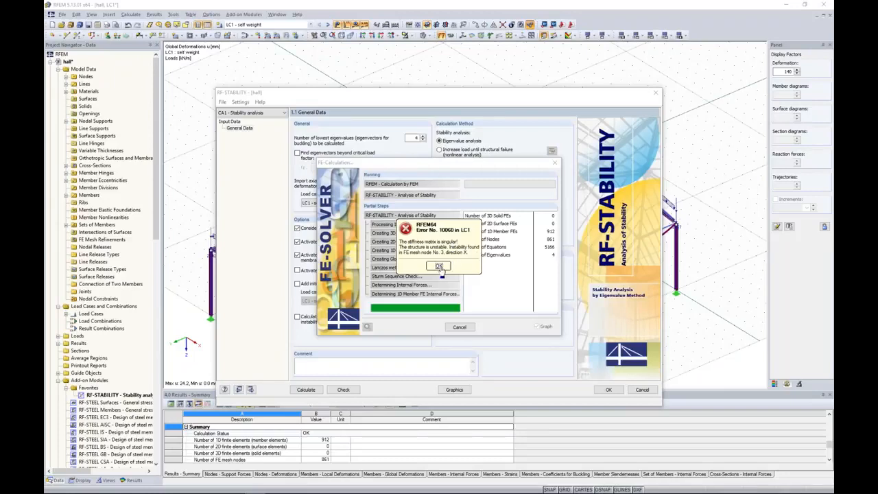
pyautogui.click(439, 266)
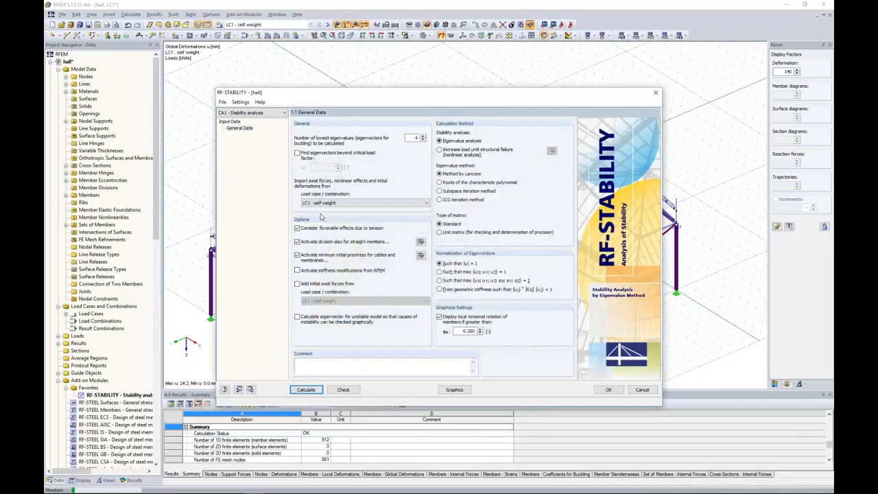
pyautogui.click(608, 389)
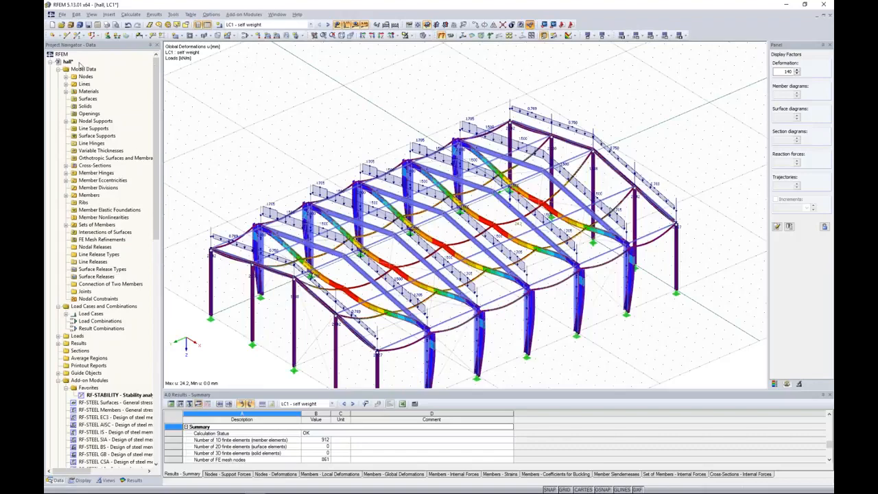
# Step: Switch to the platform model and examine its structure with the LC1 loads
pyautogui.click(51, 63)
pyautogui.click(72, 69)
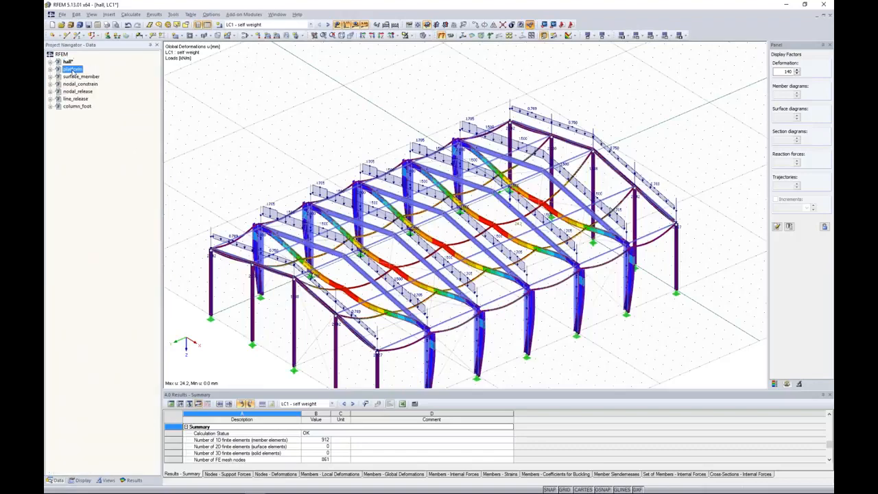
pyautogui.doubleClick(72, 69)
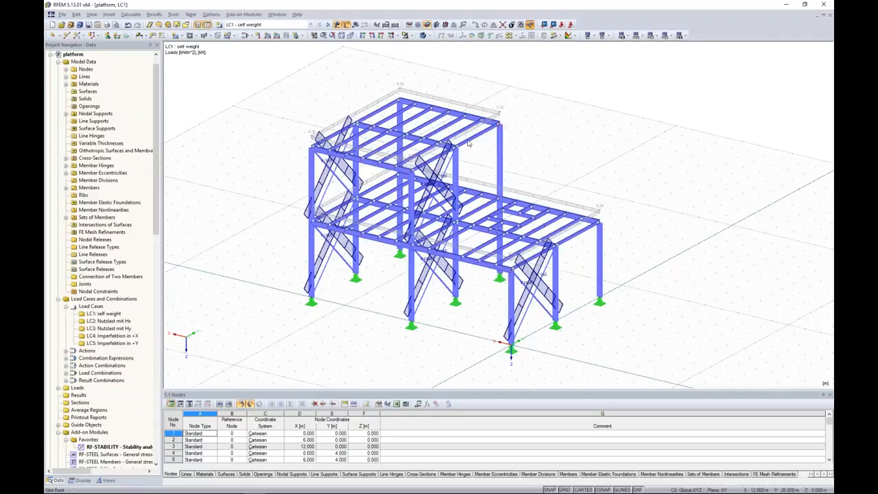
pyautogui.keyDown('ctrl'); pyautogui.moveTo(586, 165); pyautogui.dragTo(543, 167, button='middle'); pyautogui.keyUp('ctrl')
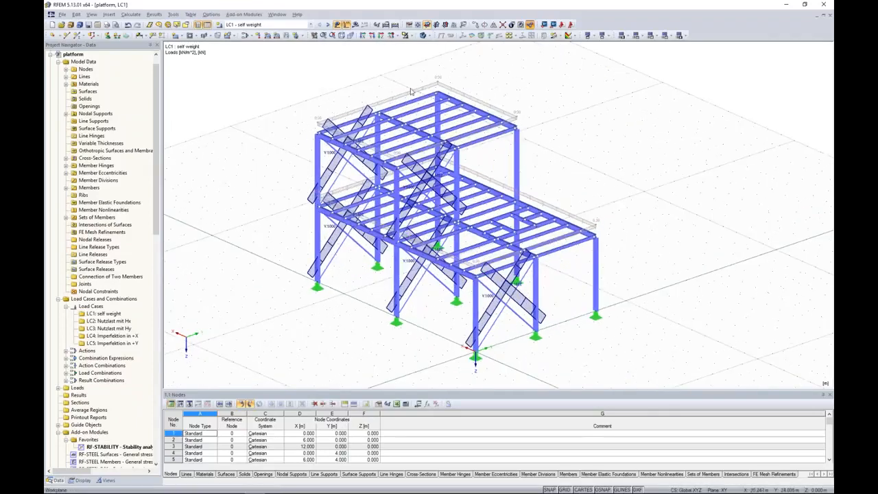
pyautogui.scroll(1, 344, 182)
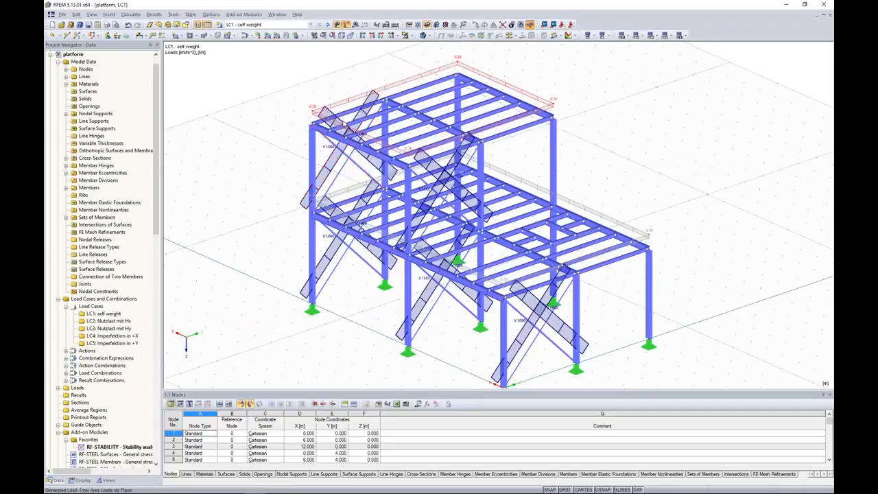
# Step: Inspect the initial prestress load on bracing member 127 and the generated area load on the platform's upper level, leaving both unchanged
pyautogui.doubleClick(350, 180)
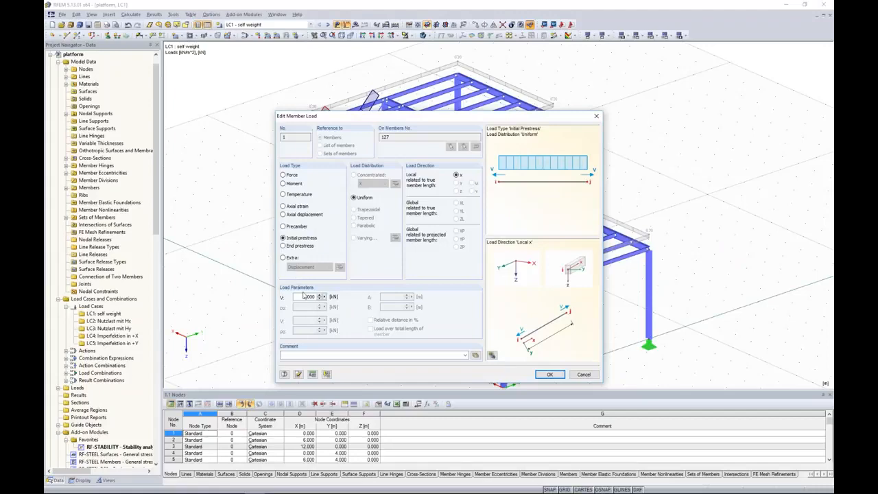
pyautogui.click(583, 375)
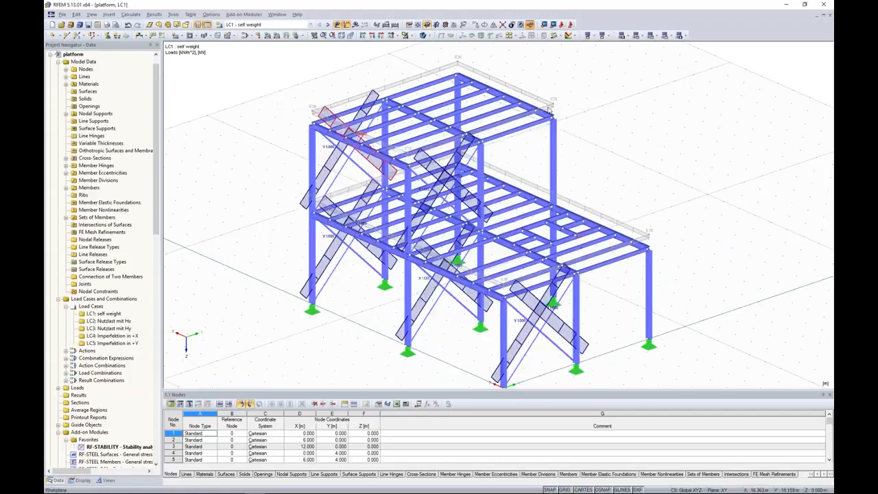
pyautogui.doubleClick(551, 105)
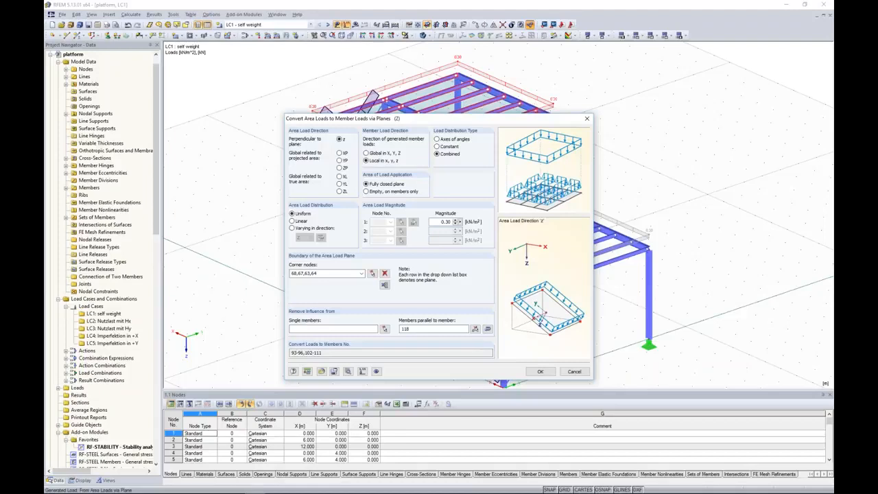
pyautogui.click(587, 118)
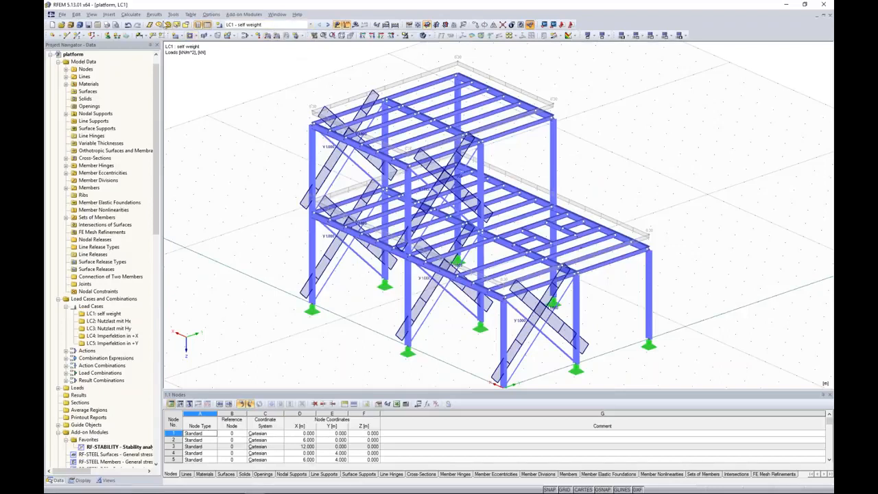
# Step: Calculate all load cases, combinations and add-on modules of the platform model
pyautogui.click(154, 15)
pyautogui.click(130, 15)
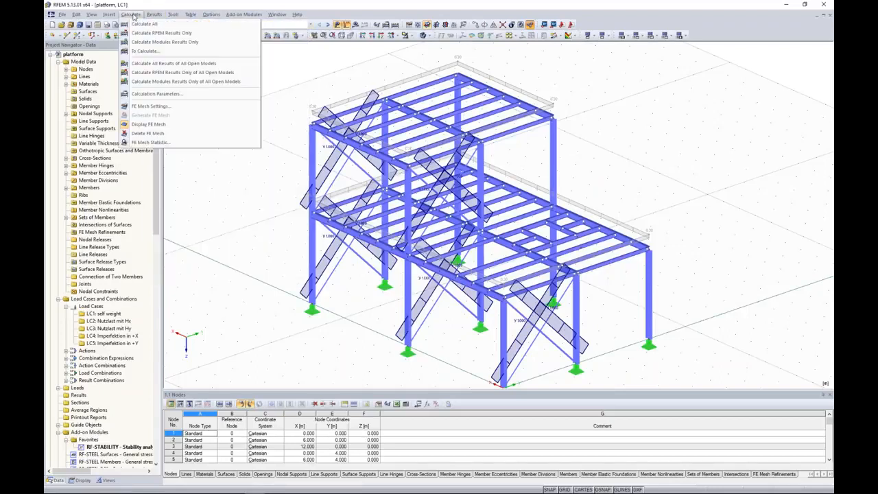
pyautogui.click(136, 24)
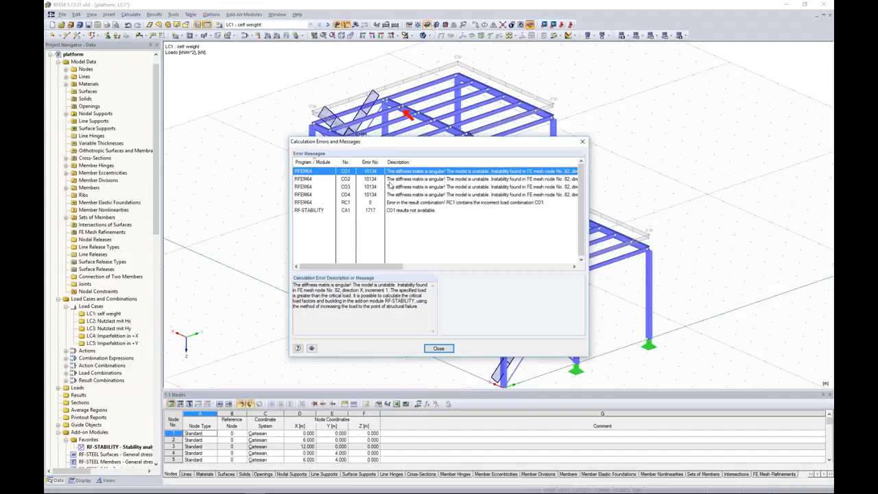
# Step: Review the calculation error descriptions for load combinations CO3, CO4 and CO1, and dismiss the error list and warning
pyautogui.click(347, 188)
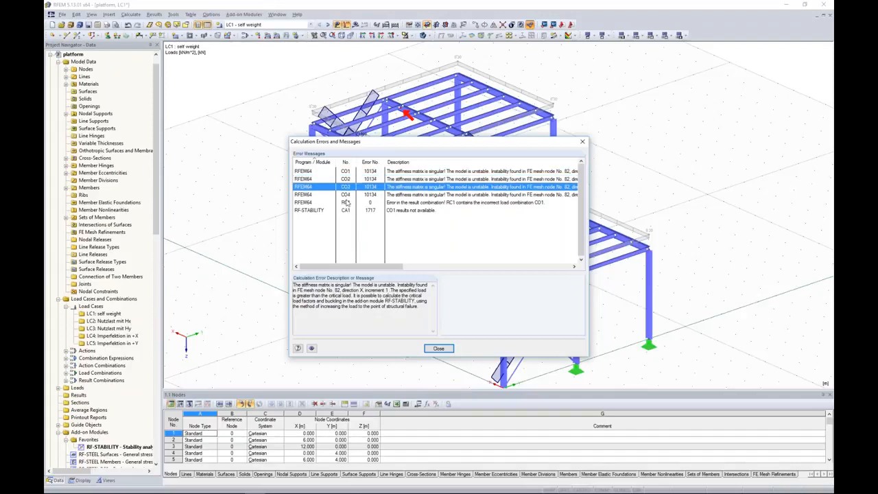
pyautogui.click(348, 195)
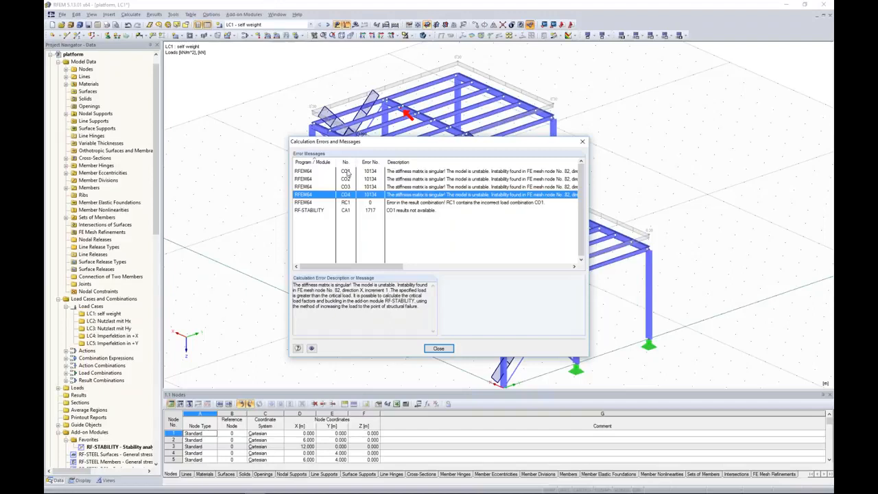
pyautogui.click(347, 171)
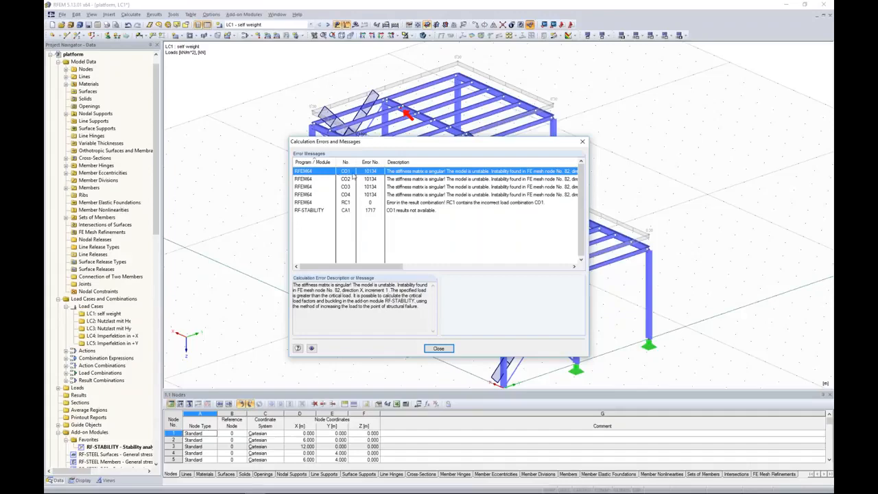
pyautogui.click(582, 142)
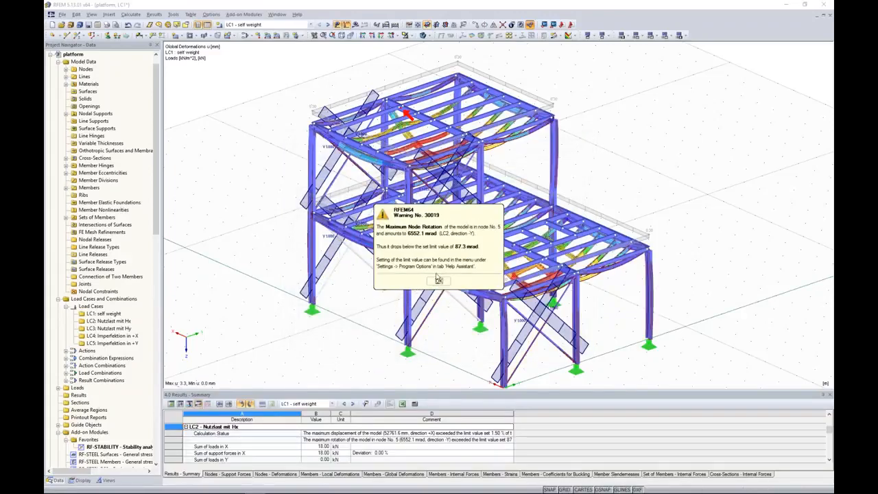
pyautogui.click(439, 280)
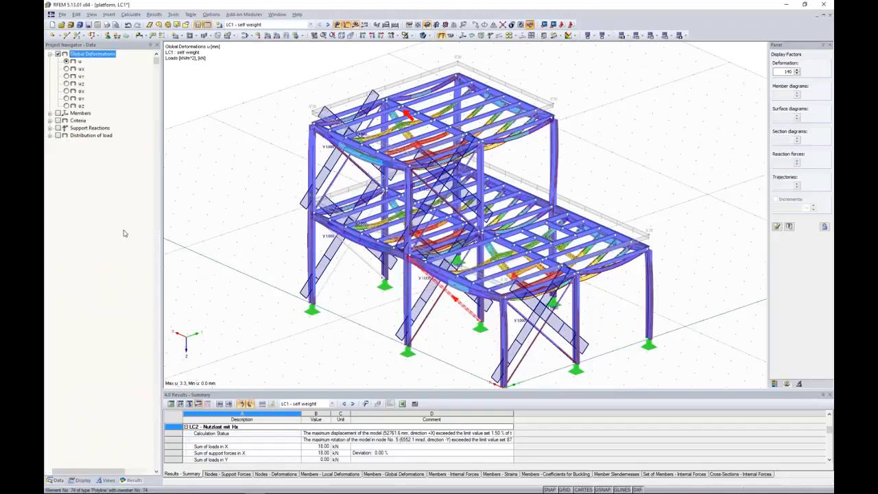
# Step: Compare the method of analysis in the calculation parameters of LC1 and load combination CO1, and close the dialog without changes
pyautogui.click(57, 481)
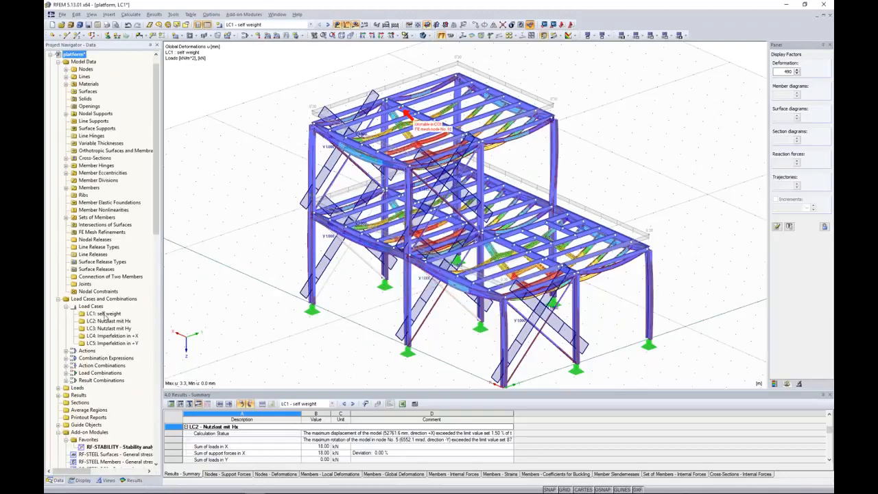
pyautogui.click(105, 315)
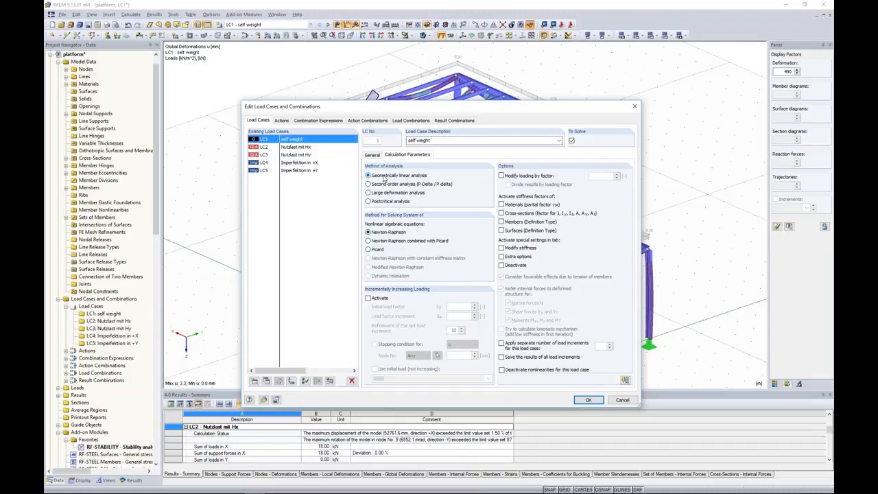
pyautogui.click(411, 121)
pyautogui.click(408, 155)
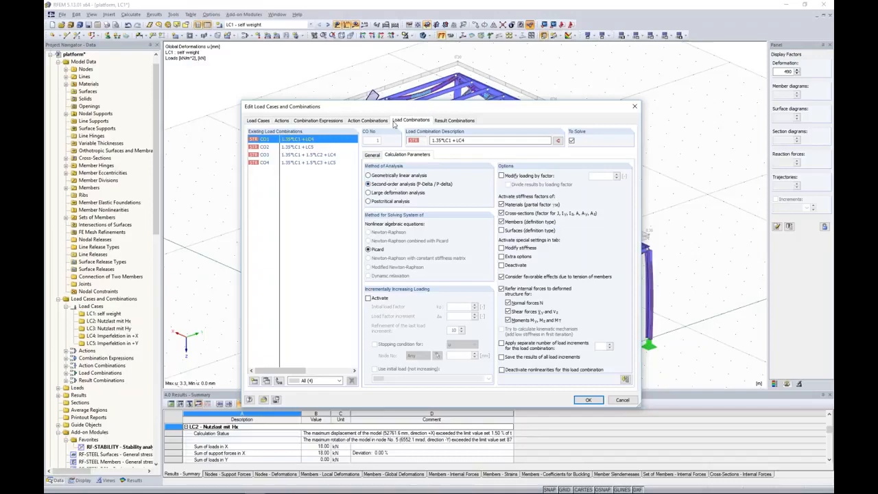
pyautogui.moveTo(399, 108); pyautogui.dragTo(391, 315)
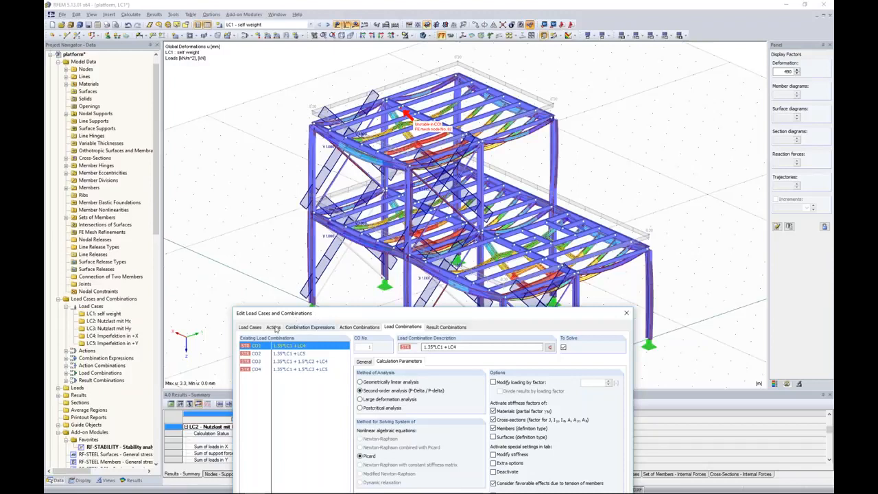
pyautogui.click(252, 328)
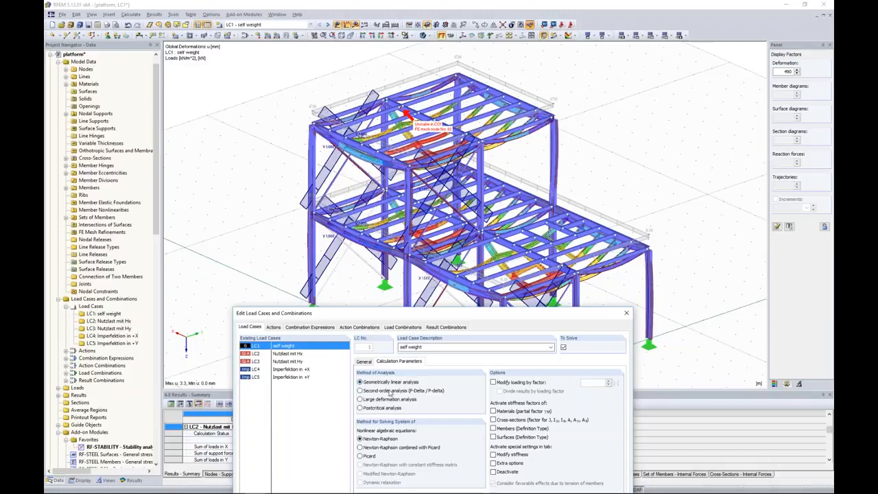
pyautogui.click(627, 313)
pyautogui.click(610, 139)
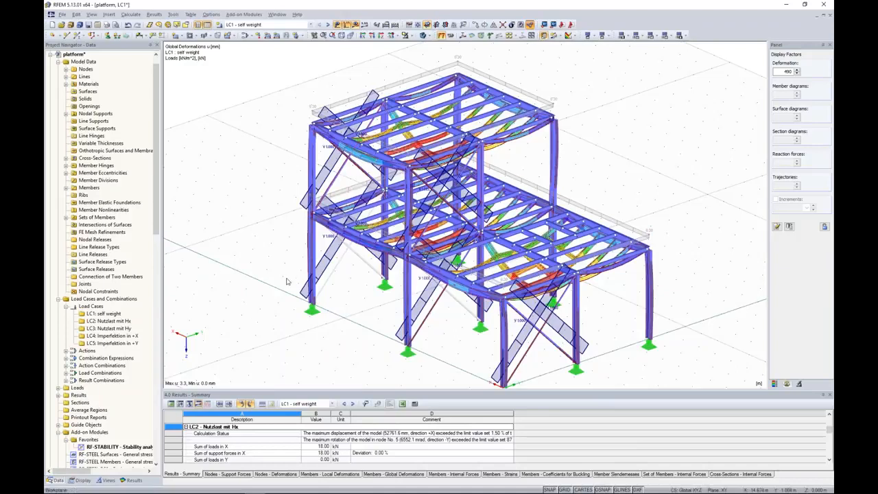
# Step: Delete the existing RF-STABILITY module data and run a new stability analysis for LC1 - self weight with 4 eigenvalues
pyautogui.rightClick(124, 447)
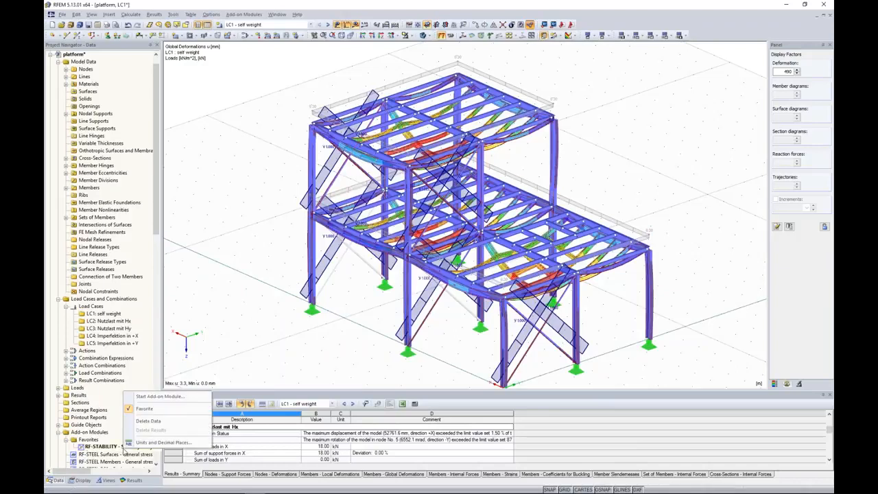
pyautogui.click(169, 425)
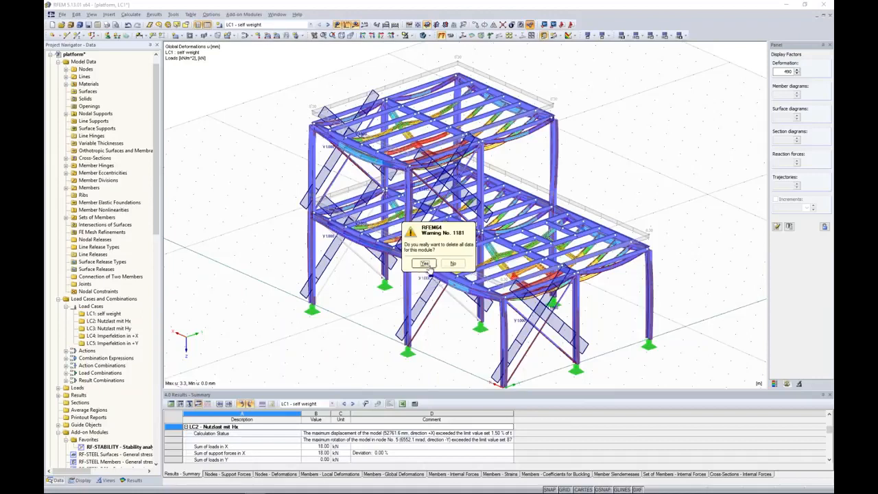
pyautogui.click(424, 264)
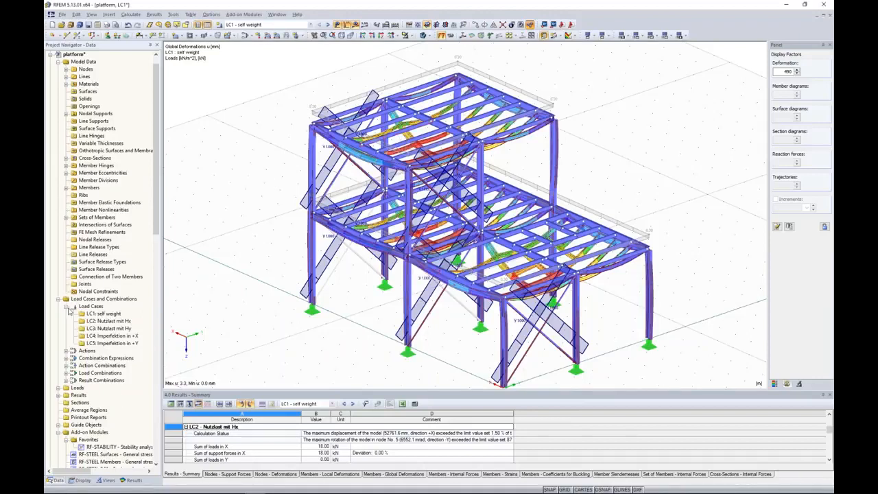
pyautogui.doubleClick(121, 446)
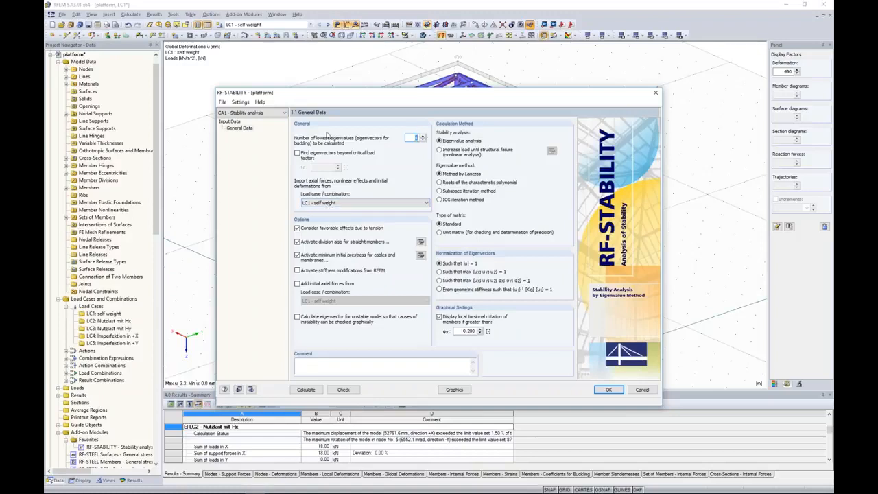
pyautogui.click(306, 391)
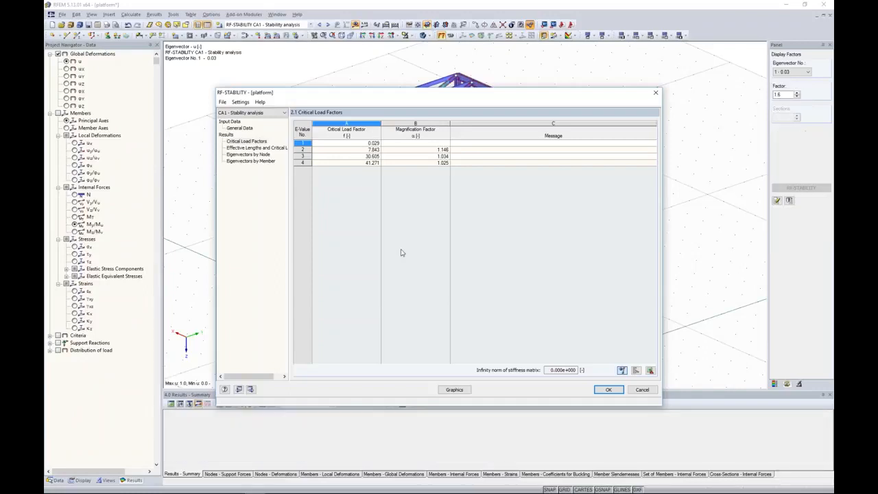
# Step: Examine the critical load factors of the four eigenvalues and check the general data of the stability analysis
pyautogui.moveTo(373, 144); pyautogui.dragTo(374, 169)
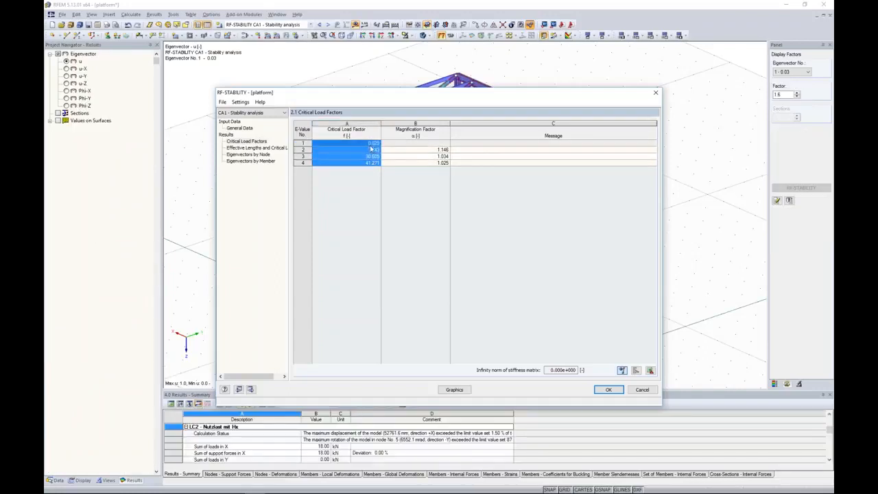
pyautogui.click(346, 133)
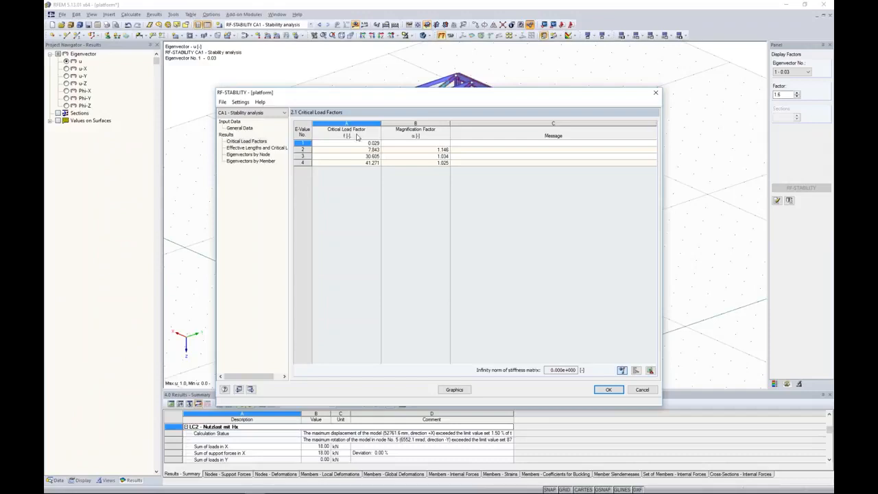
pyautogui.moveTo(374, 144); pyautogui.dragTo(374, 149)
pyautogui.click(375, 144)
pyautogui.click(247, 129)
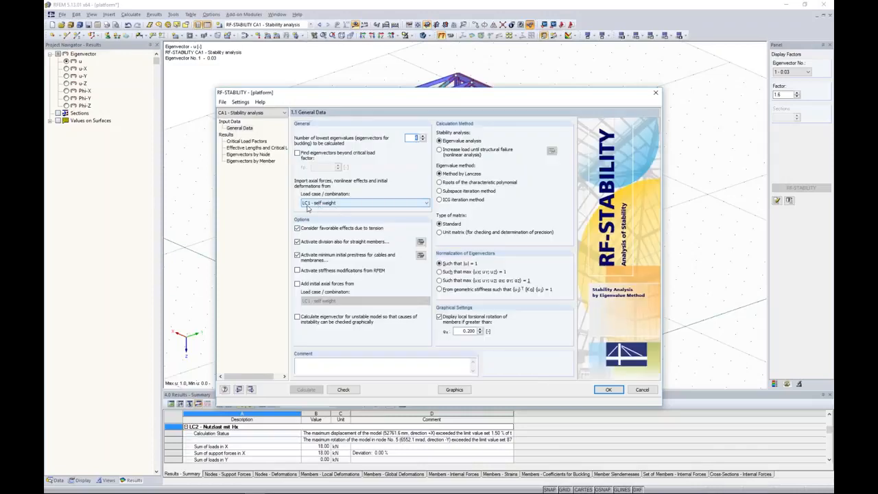
pyautogui.click(264, 144)
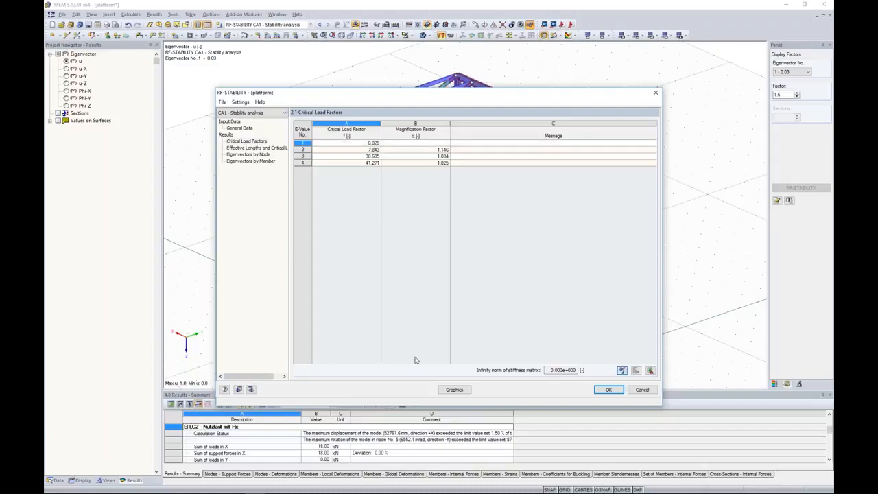
# Step: Show eigenvector No. 1 graphically and examine the deformed shape of the platform's middle frame from several angles
pyautogui.click(455, 392)
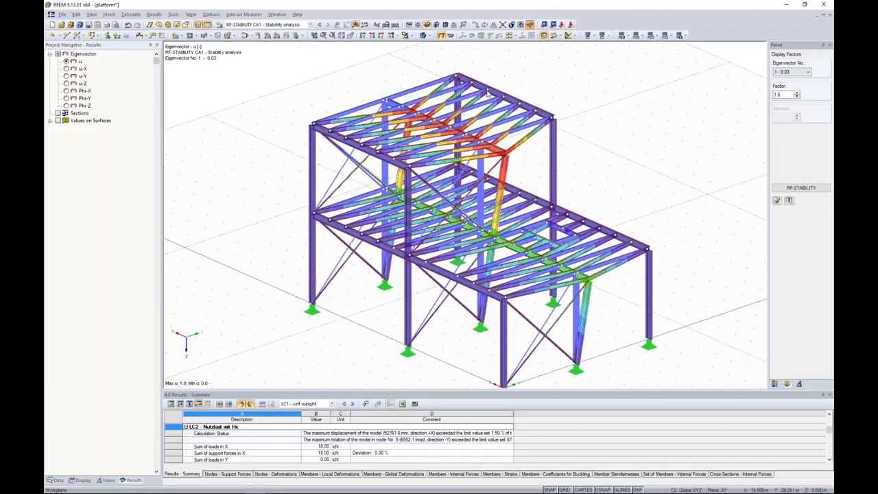
pyautogui.keyDown('ctrl'); pyautogui.moveTo(590, 106); pyautogui.dragTo(645, 131, button='middle'); pyautogui.keyUp('ctrl')
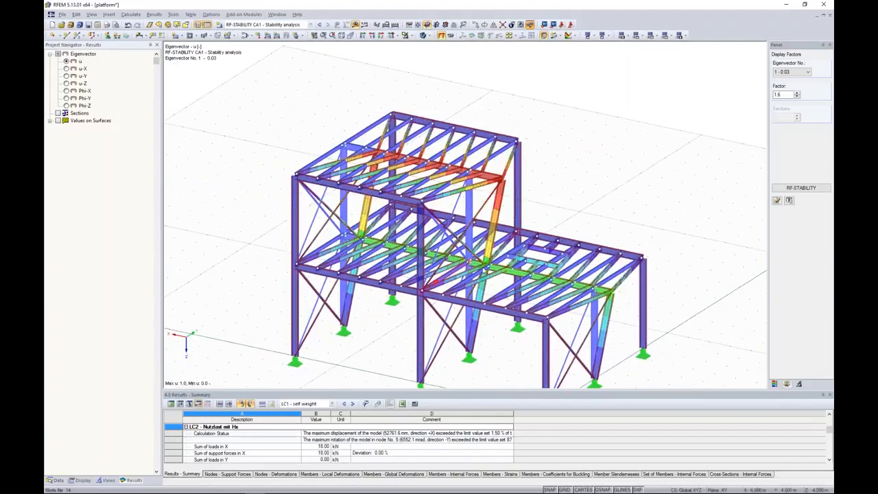
pyautogui.keyDown('ctrl'); pyautogui.moveTo(582, 291); pyautogui.dragTo(559, 282, button='middle'); pyautogui.keyUp('ctrl')
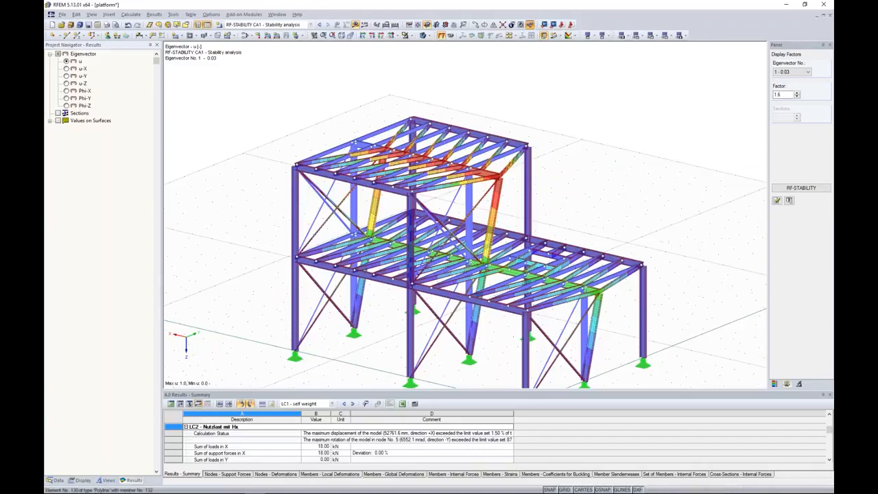
pyautogui.click(281, 26)
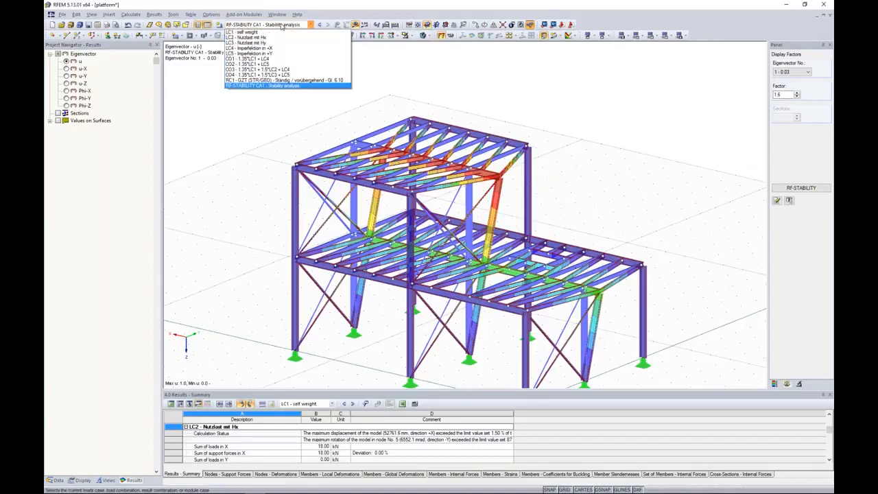
pyautogui.click(282, 26)
# Step: Hide the results and set the start and end hinges of all middle frame members to None, accepting the deletion of results
pyautogui.click(355, 25)
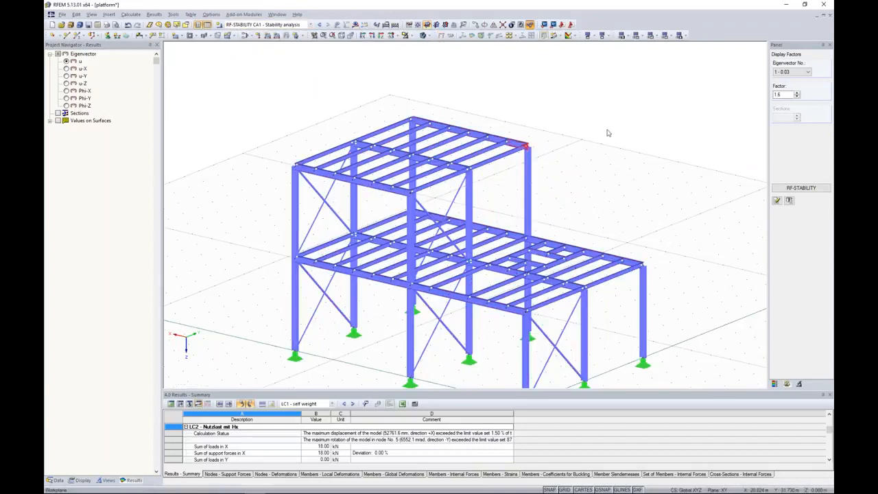
pyautogui.keyDown('ctrl'); pyautogui.moveTo(693, 166); pyautogui.dragTo(516, 89, button='middle'); pyautogui.keyUp('ctrl')
pyautogui.moveTo(448, 118); pyautogui.dragTo(489, 384)
pyautogui.keyDown('ctrl'); pyautogui.moveTo(454, 85); pyautogui.dragTo(584, 118, button='middle'); pyautogui.keyUp('ctrl')
pyautogui.scroll(12, 460, 236)
pyautogui.scroll(-8, 459, 237)
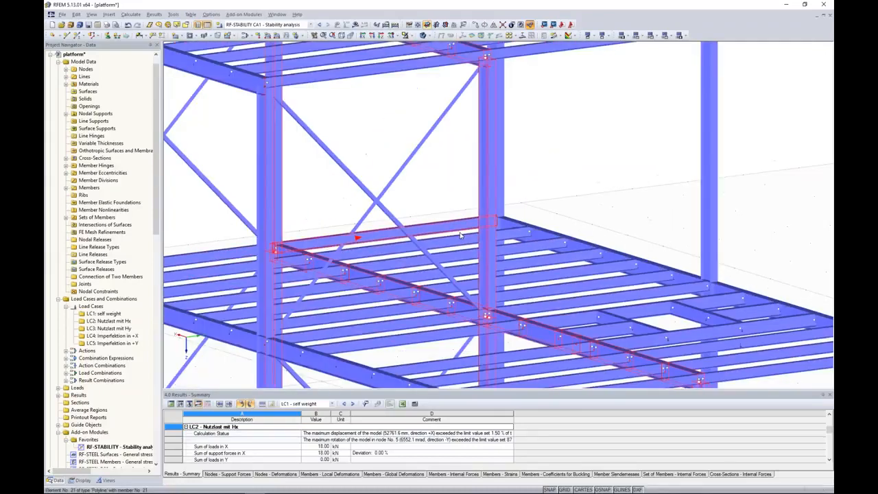
pyautogui.keyDown('ctrl'); pyautogui.moveTo(617, 165); pyautogui.dragTo(562, 167, button='middle'); pyautogui.keyUp('ctrl')
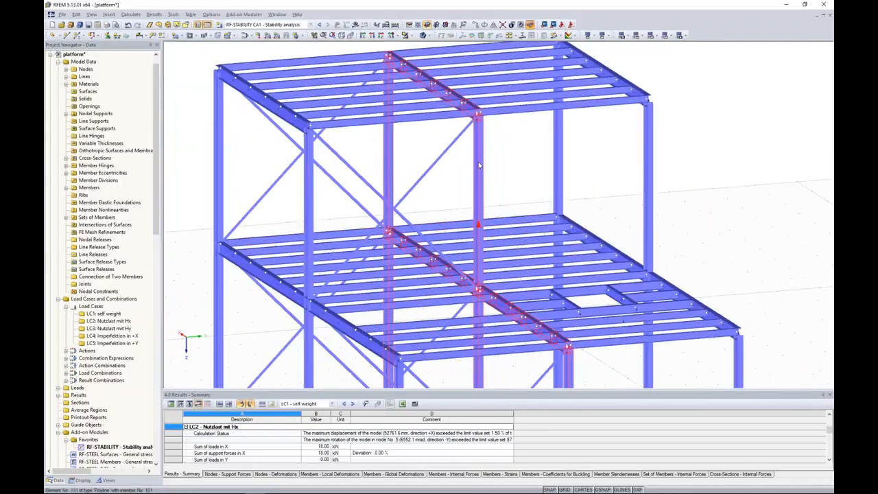
pyautogui.rightClick(479, 164)
pyautogui.moveTo(495, 178)
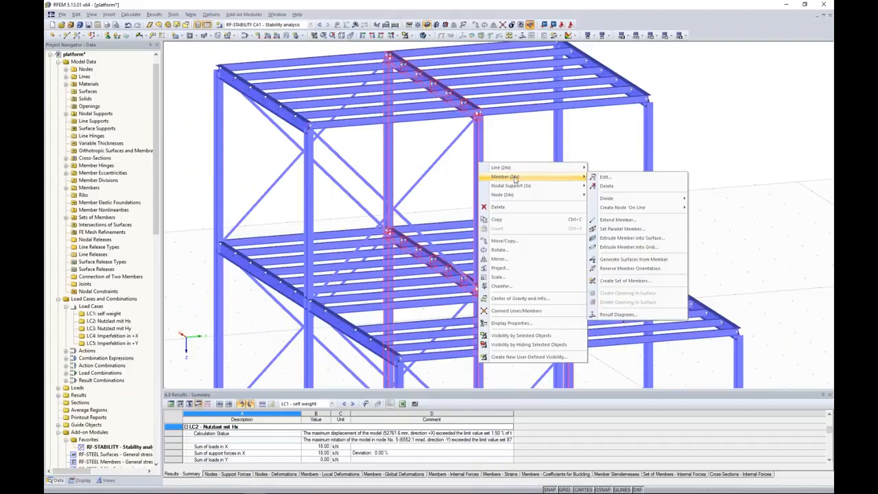
pyautogui.click(604, 180)
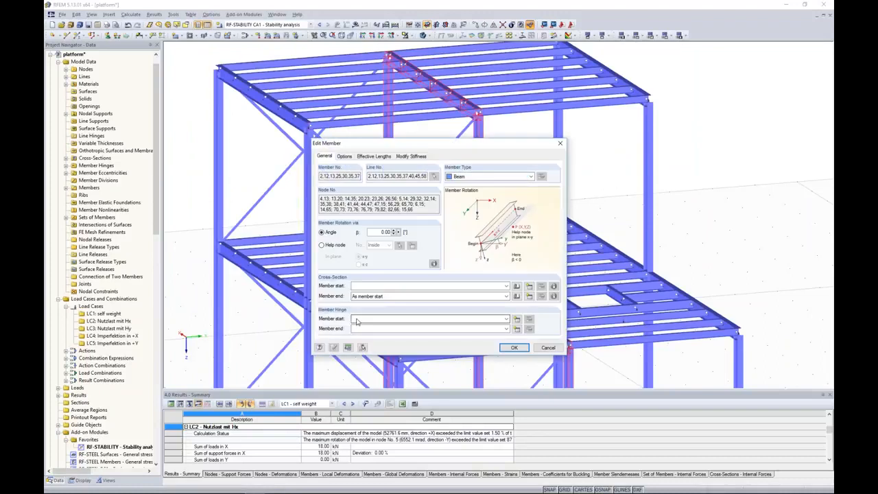
pyautogui.click(356, 321)
pyautogui.click(373, 335)
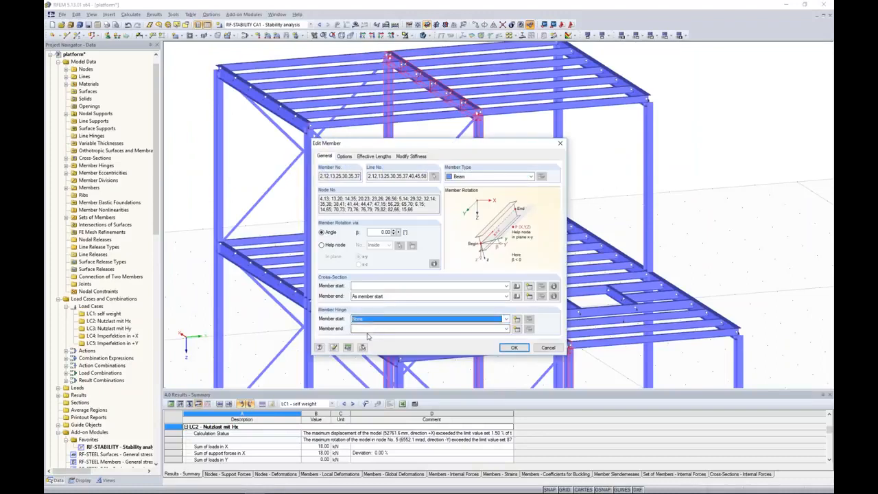
pyautogui.click(374, 328)
pyautogui.click(374, 338)
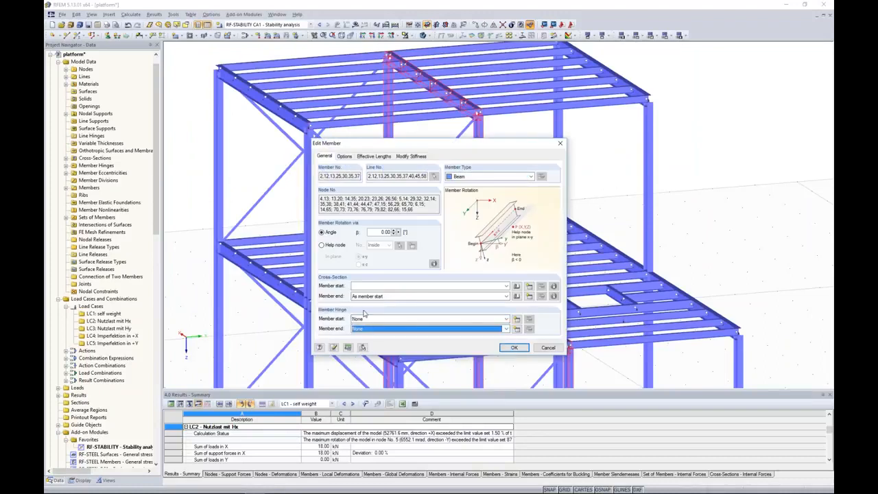
pyautogui.click(512, 349)
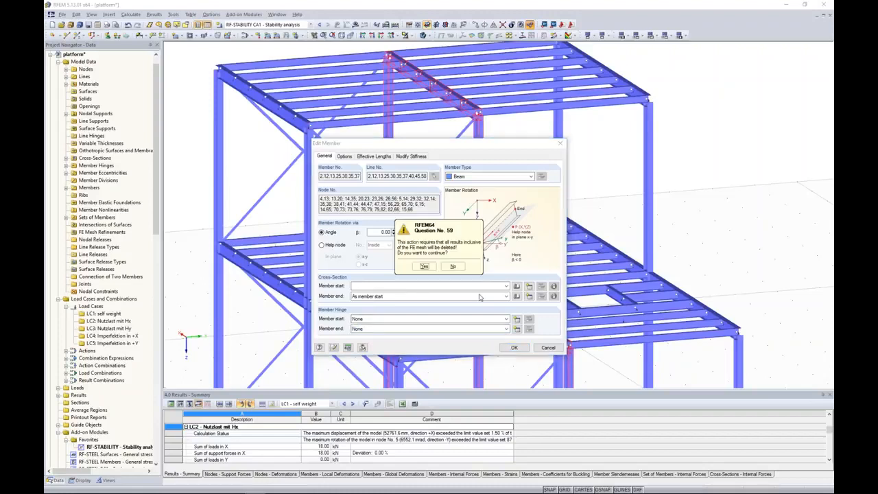
pyautogui.click(421, 268)
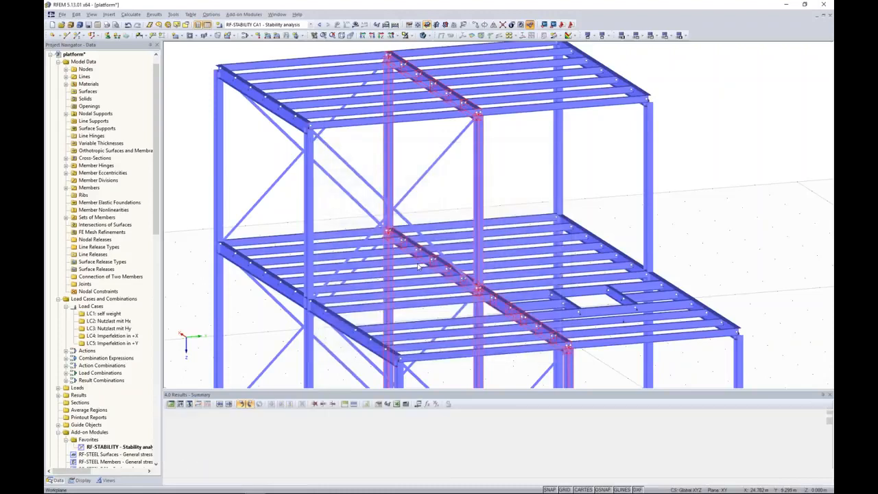
# Step: Calculate load combination CO1 - 1.35*LC1 + LC4 and display its global deformations
pyautogui.click(247, 25)
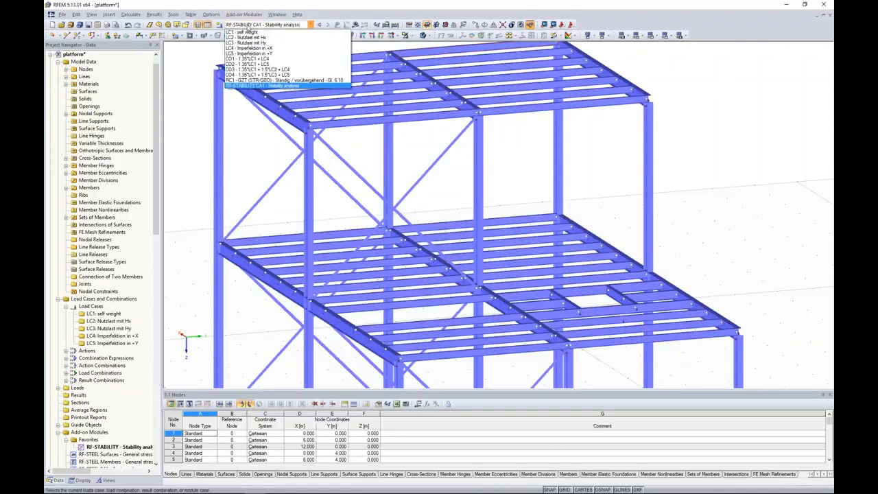
pyautogui.click(247, 59)
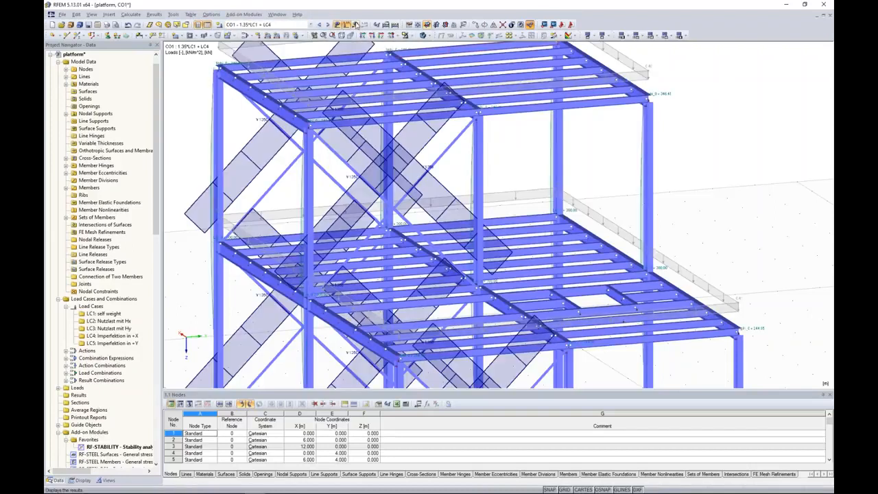
pyautogui.click(424, 263)
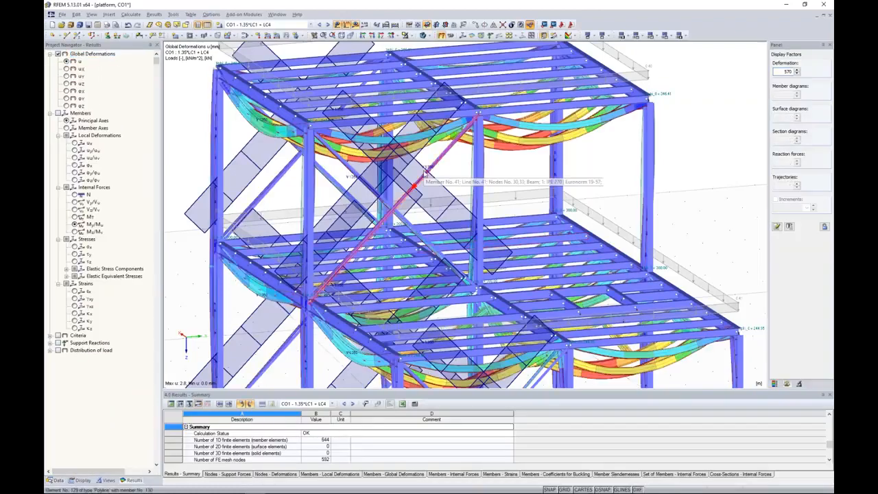
# Step: Calculate result combination RC1 and display the global deformations of the whole platform
pyautogui.click(247, 26)
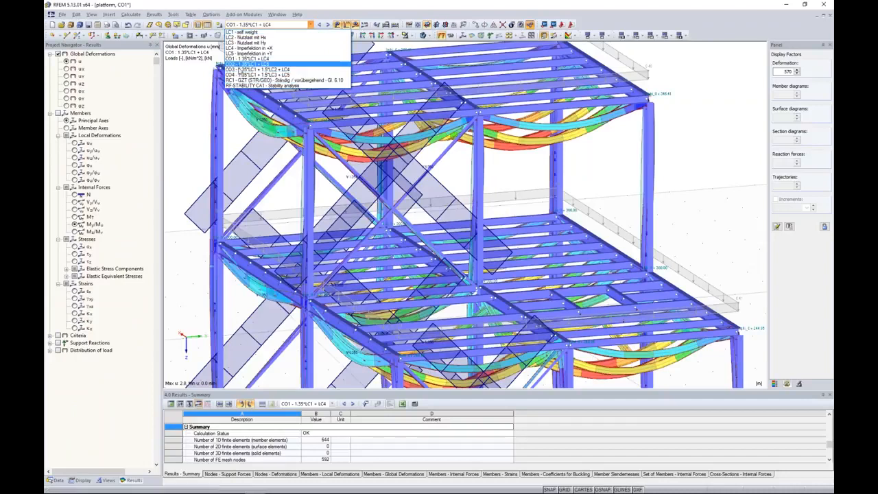
pyautogui.click(247, 80)
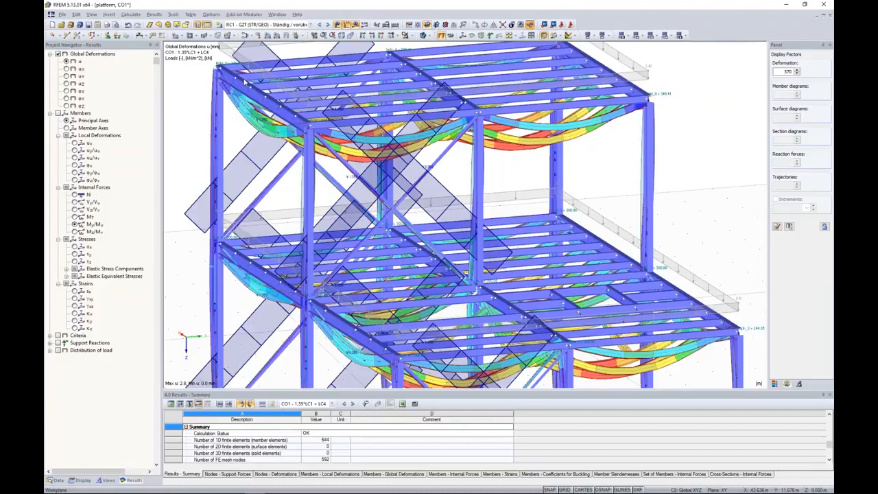
pyautogui.click(357, 26)
pyautogui.click(425, 265)
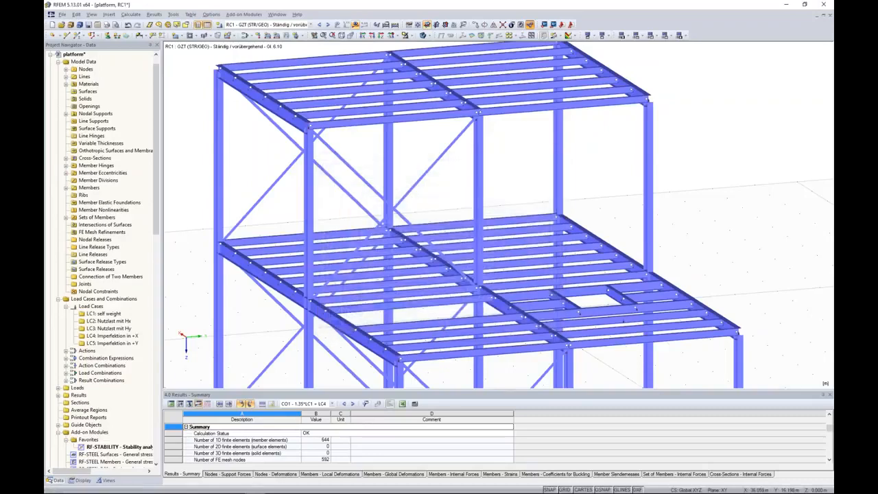
pyautogui.scroll(-5, 548, 153)
pyautogui.scroll(1, 624, 155)
pyautogui.moveTo(623, 156); pyautogui.dragTo(582, 148, button='middle')
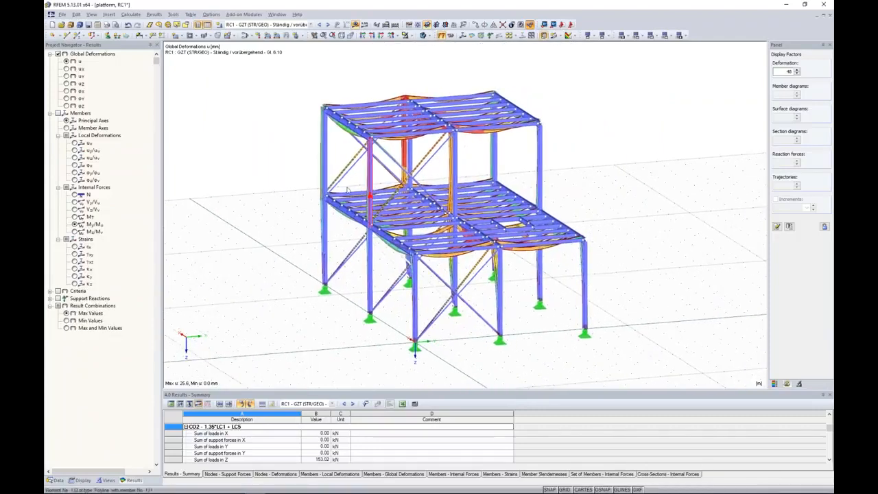
# Step: Set the RF-STABILITY analysis to import axial forces from CO1 - 1.35*LC1 + LC4 and calculate it
pyautogui.click(56, 480)
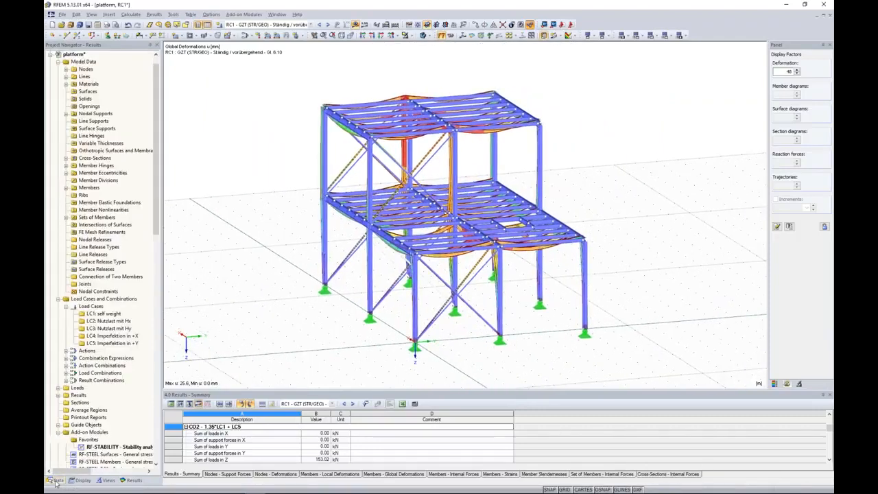
pyautogui.doubleClick(98, 447)
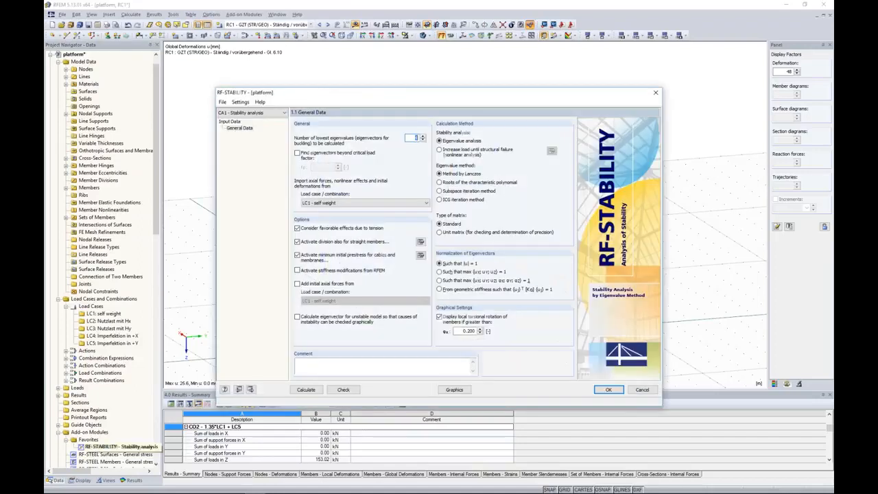
pyautogui.click(341, 204)
pyautogui.click(328, 226)
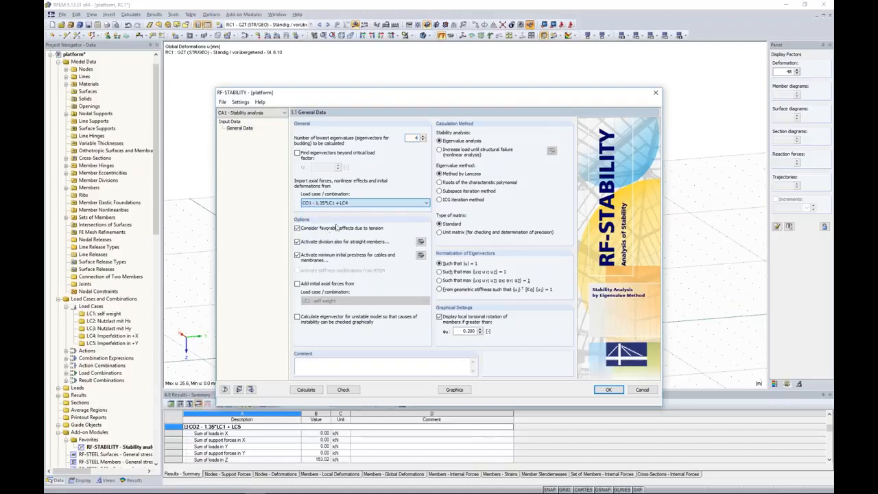
pyautogui.click(314, 389)
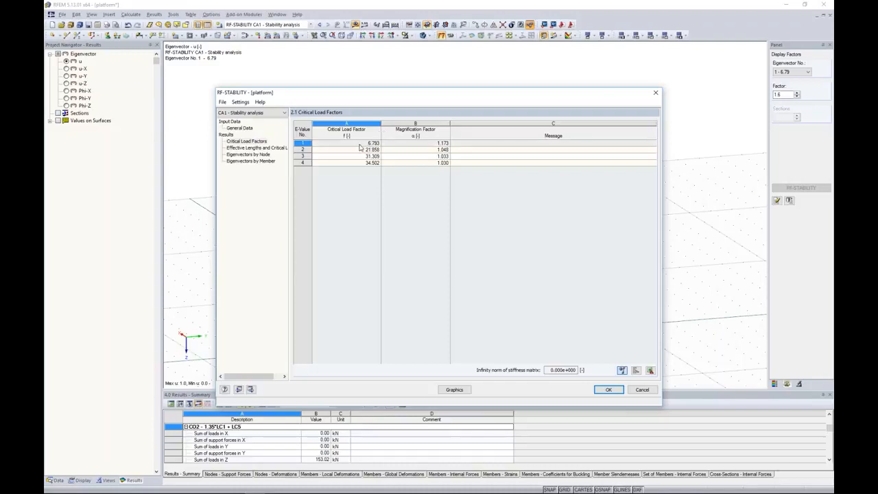
# Step: Display the RF-STABILITY eigenvectors on the platform model and view mode shapes 1 and 2
pyautogui.click(454, 390)
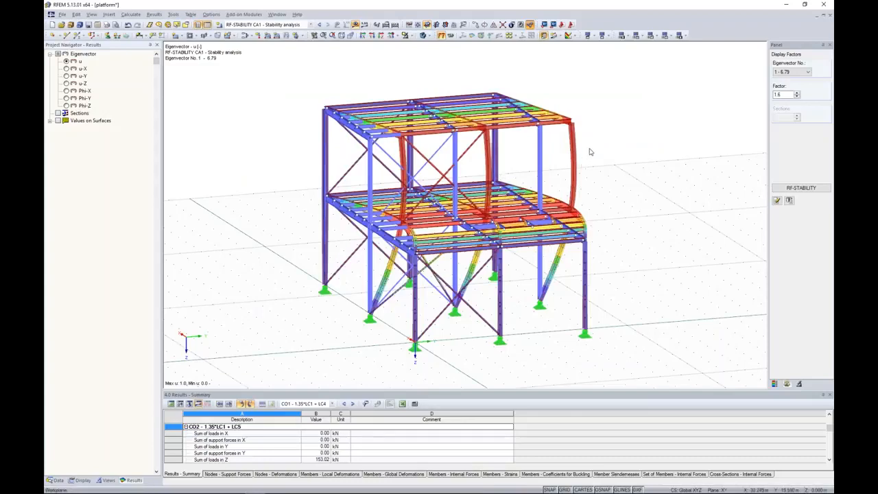
pyautogui.keyDown('ctrl'); pyautogui.moveTo(657, 125); pyautogui.dragTo(679, 148, button='middle'); pyautogui.keyUp('ctrl')
pyautogui.click(796, 72)
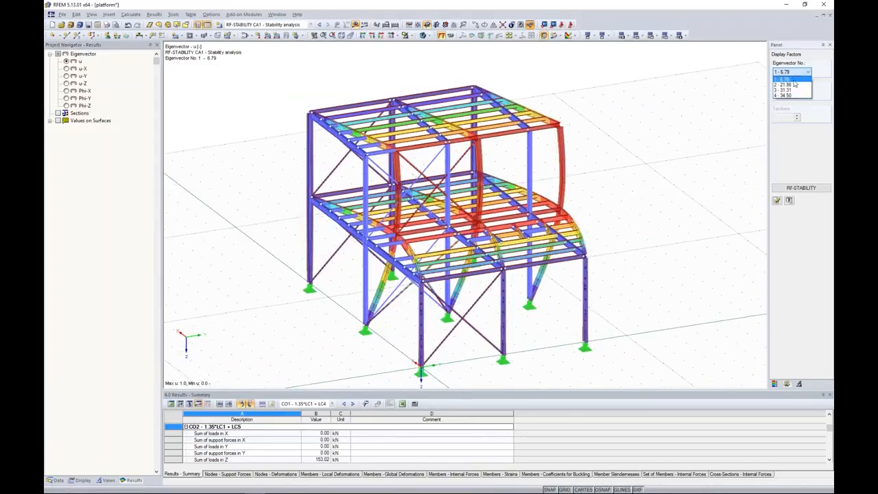
pyautogui.click(786, 84)
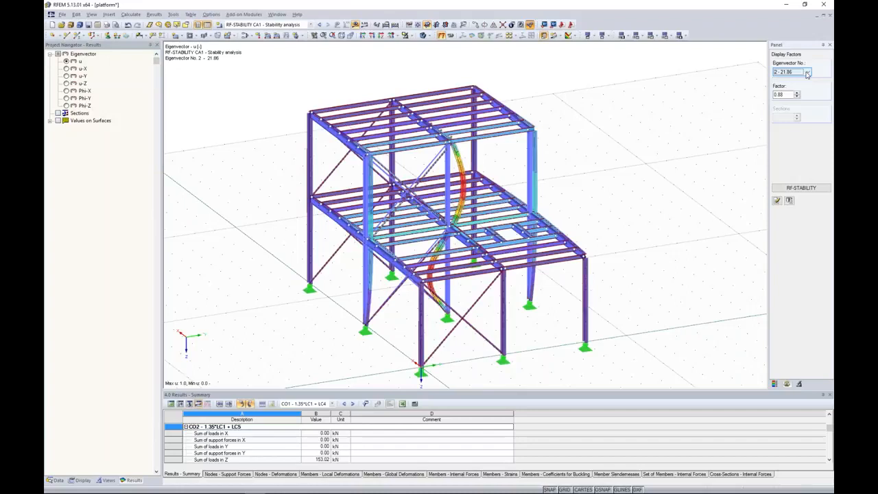
pyautogui.click(671, 164)
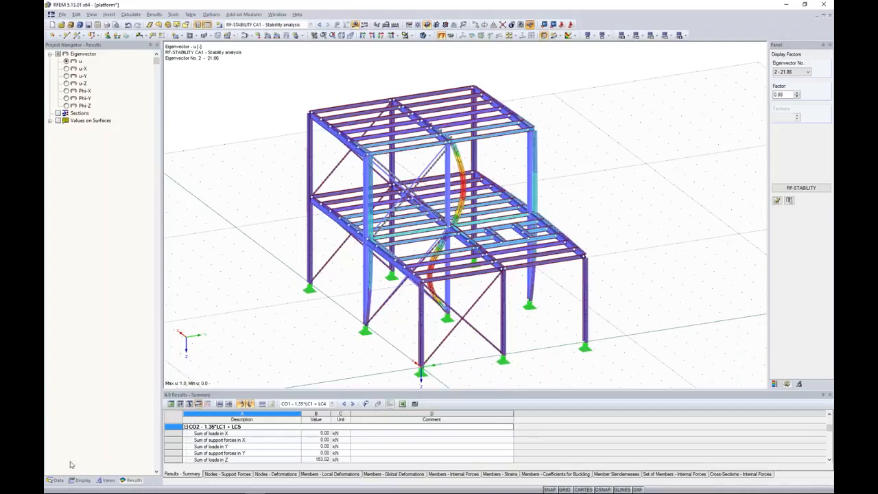
# Step: Switch from the platform model to the surface_member model
pyautogui.click(58, 480)
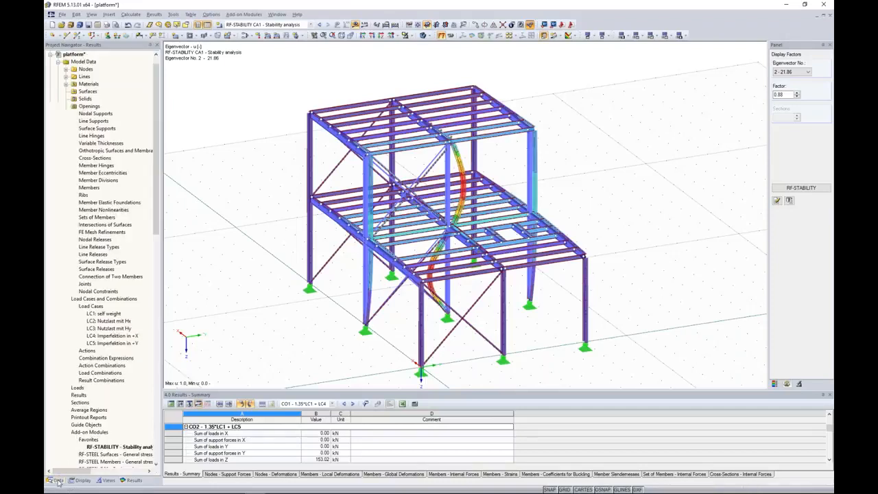
pyautogui.click(50, 55)
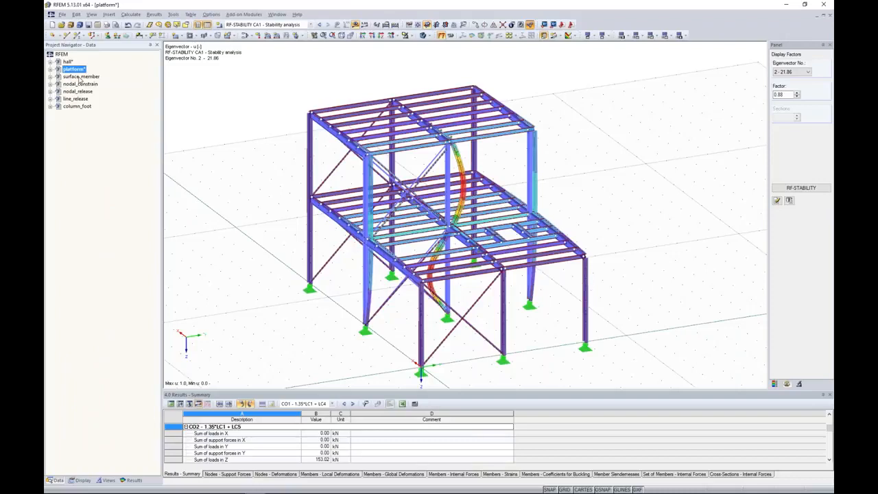
pyautogui.doubleClick(80, 76)
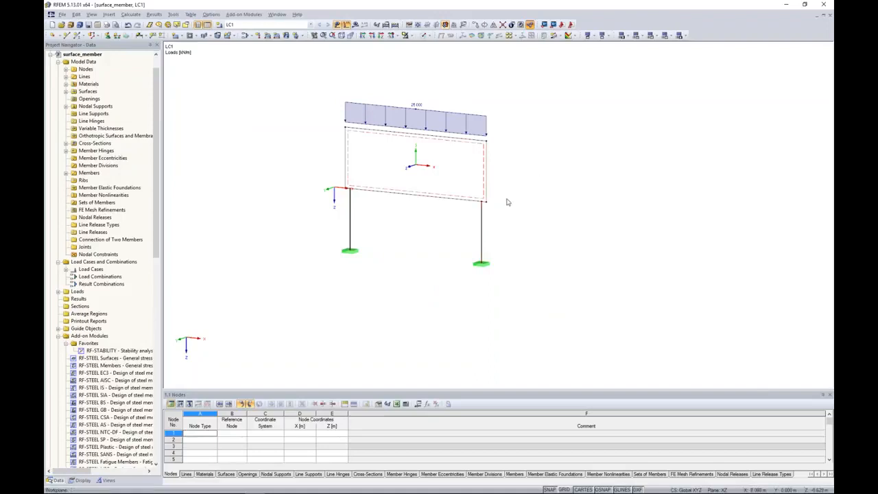
# Step: Check the model type in the general data of surface_member and leave it without changes
pyautogui.doubleClick(94, 54)
pyautogui.rightClick(100, 80)
pyautogui.click(129, 101)
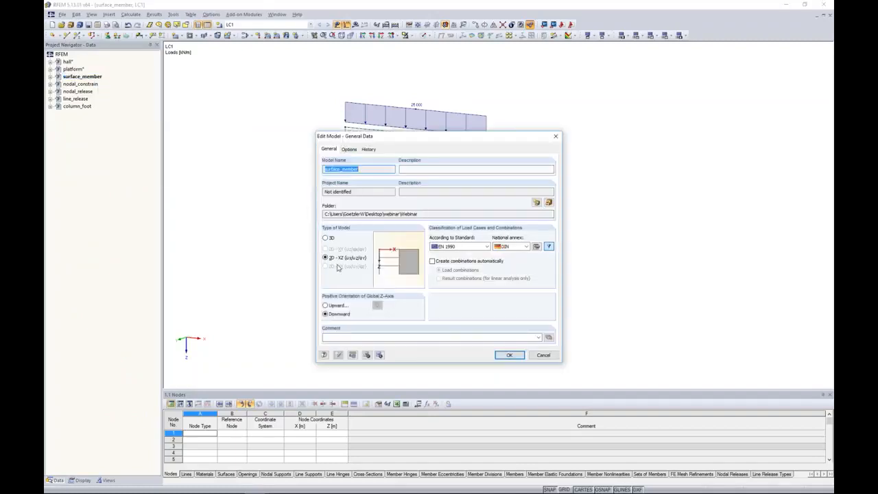
pyautogui.click(545, 354)
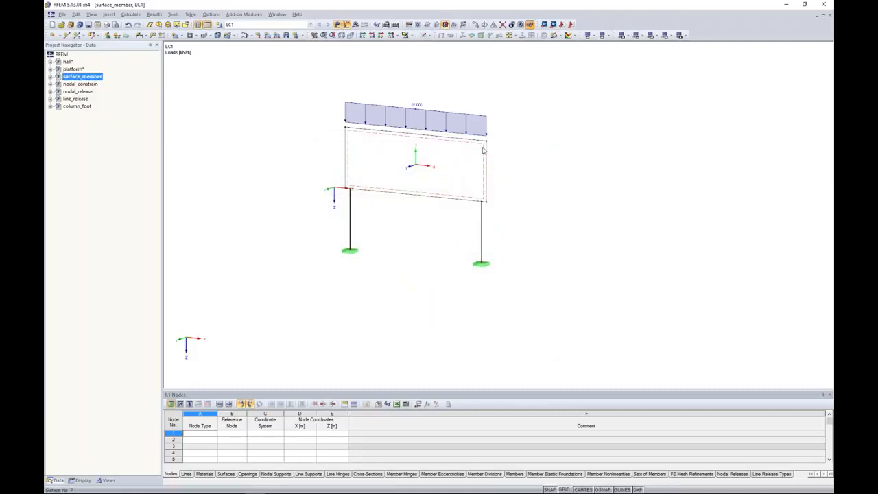
# Step: Show the surface_member model in solid rendering and examine both columns and their connection to the wall surface
pyautogui.keyDown('ctrl'); pyautogui.moveTo(500, 252); pyautogui.dragTo(480, 224, button='middle'); pyautogui.keyUp('ctrl')
pyautogui.click(473, 220)
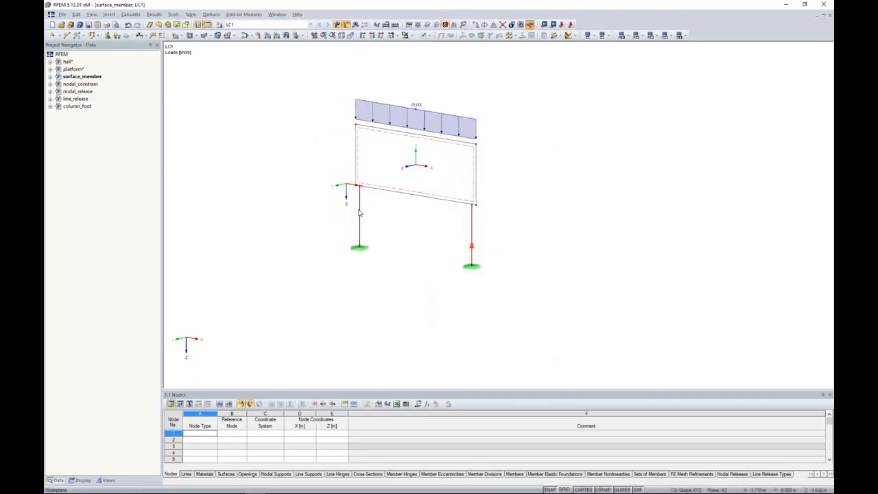
pyautogui.click(360, 209)
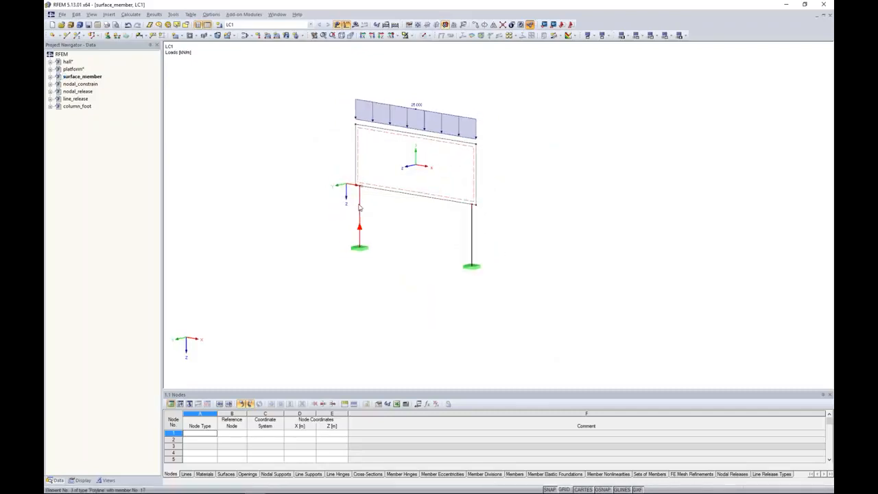
pyautogui.click(425, 36)
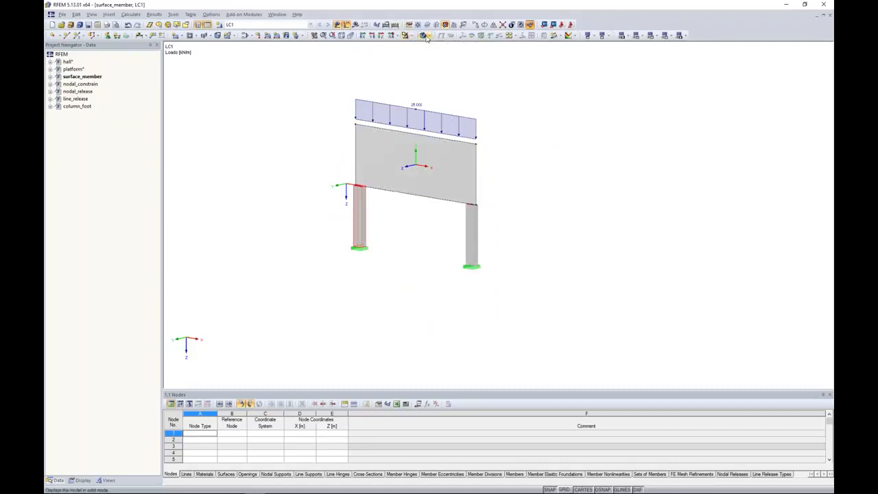
pyautogui.keyDown('ctrl'); pyautogui.moveTo(522, 189); pyautogui.dragTo(551, 197, button='middle'); pyautogui.keyUp('ctrl')
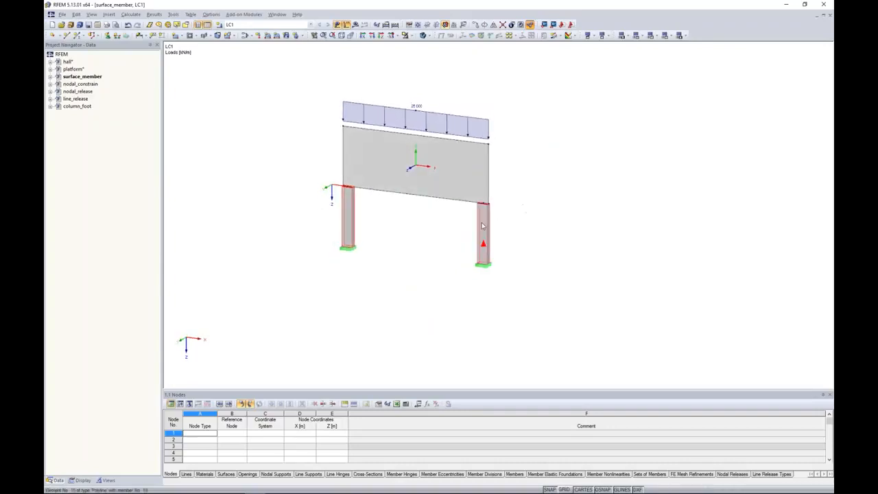
pyautogui.scroll(3, 483, 227)
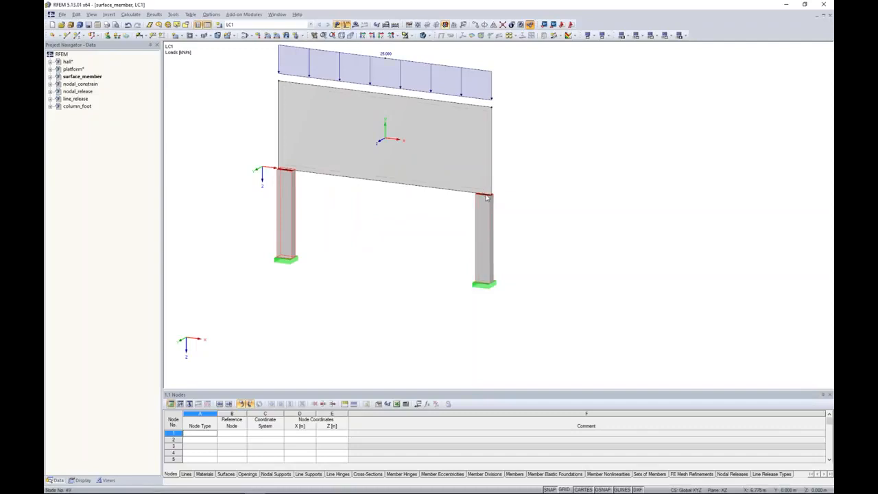
pyautogui.scroll(2, 486, 206)
pyautogui.click(486, 146)
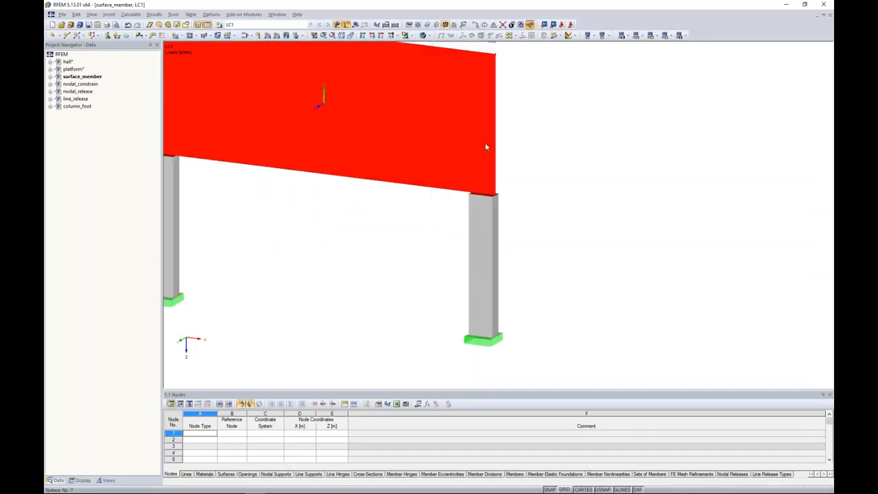
pyautogui.click(553, 166)
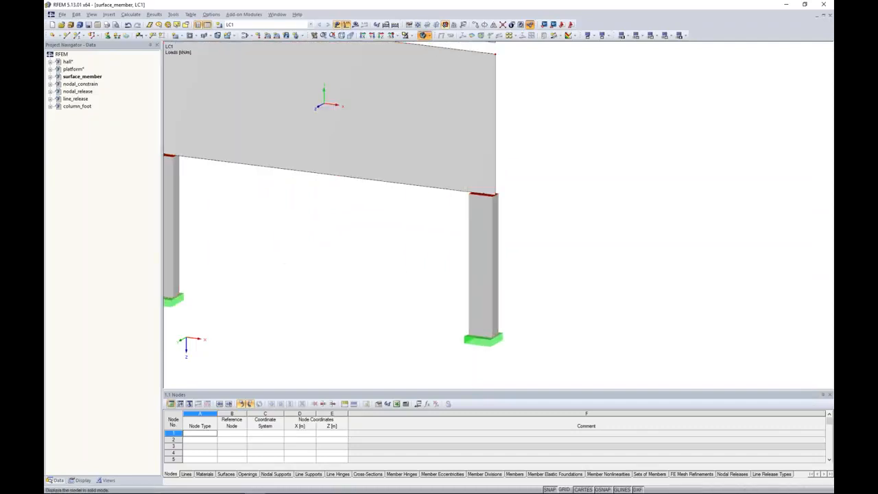
# Step: Return the model to wireframe display and inspect the node where the right column meets the wall
pyautogui.click(424, 37)
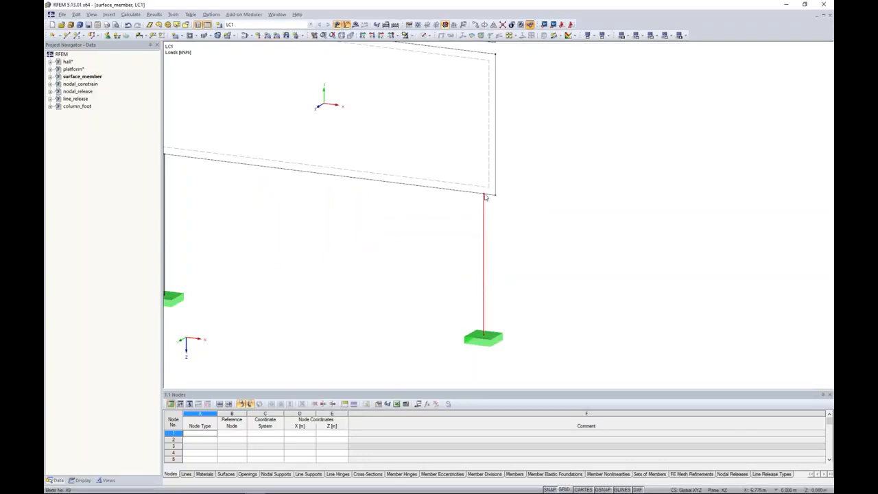
pyautogui.scroll(2, 485, 197)
pyautogui.scroll(-5, 487, 197)
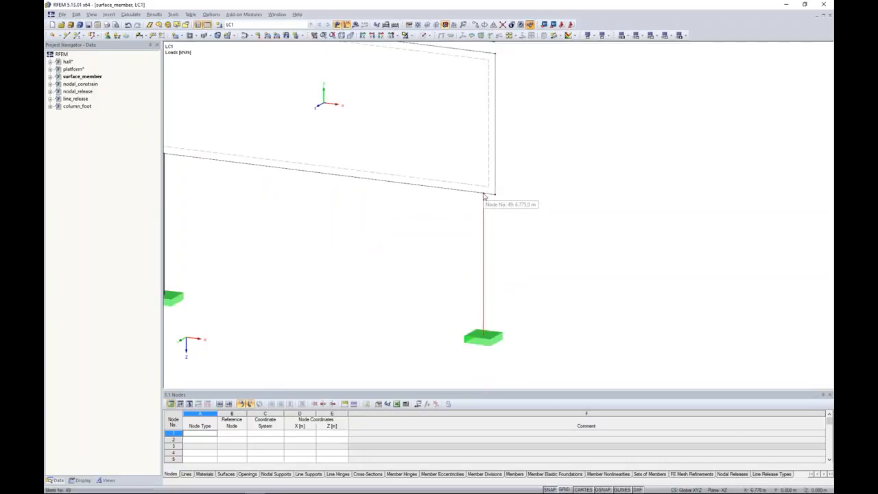
# Step: Calculate load case LC1 and display the global deformations of the wall and columns
pyautogui.click(354, 24)
pyautogui.press('Return')
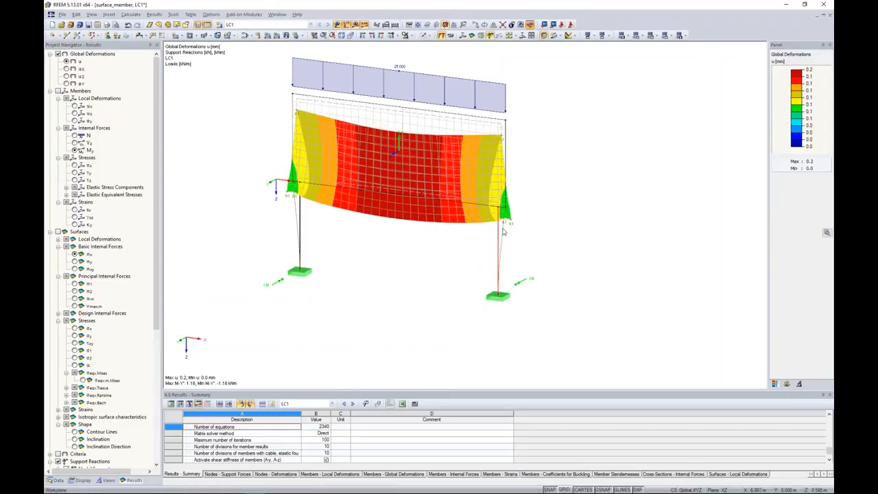
pyautogui.scroll(2, 503, 232)
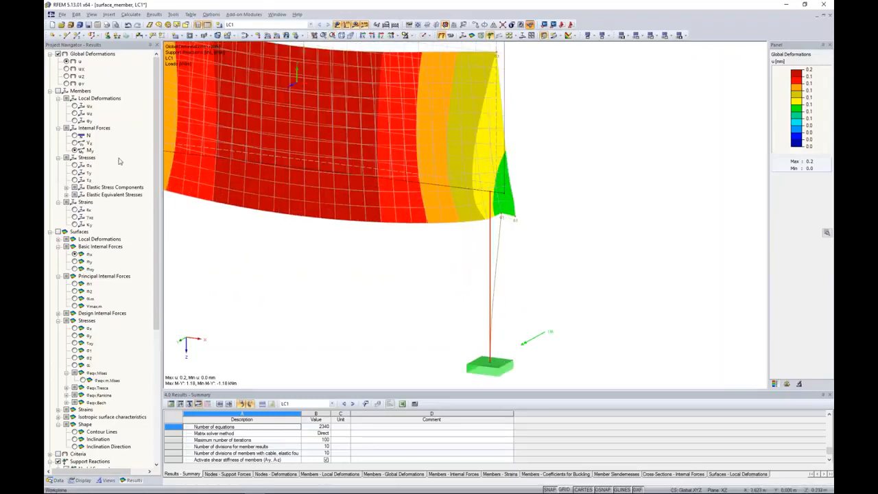
# Step: Display the member bending moments My and examine them at the heads of both columns along the wall's lower edge
pyautogui.click(75, 150)
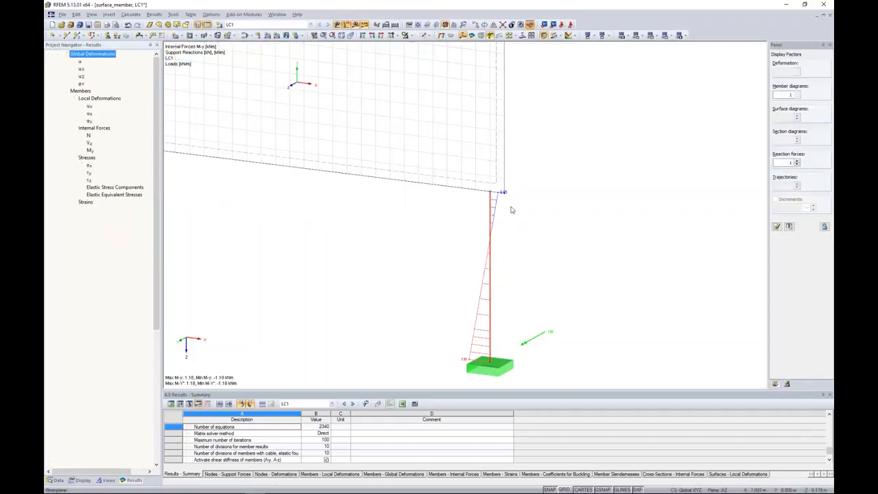
pyautogui.scroll(-2, 514, 208)
pyautogui.scroll(3, 259, 170)
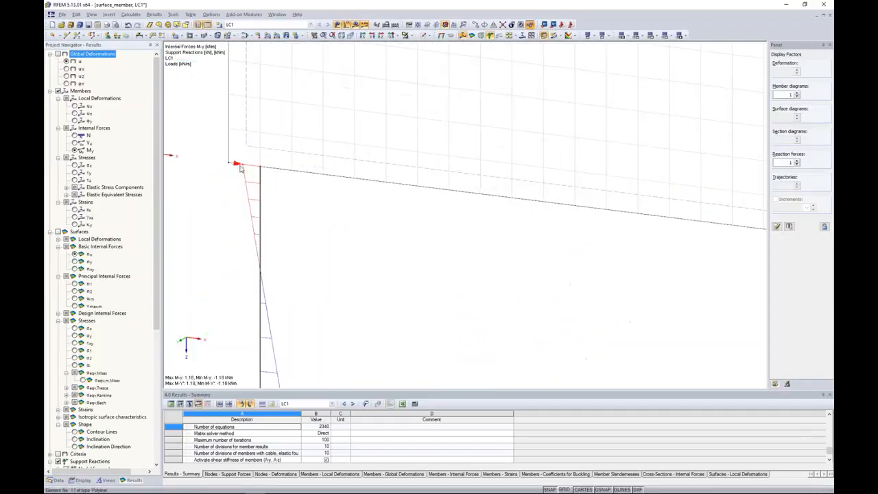
pyautogui.scroll(-4, 240, 168)
pyautogui.scroll(3, 466, 196)
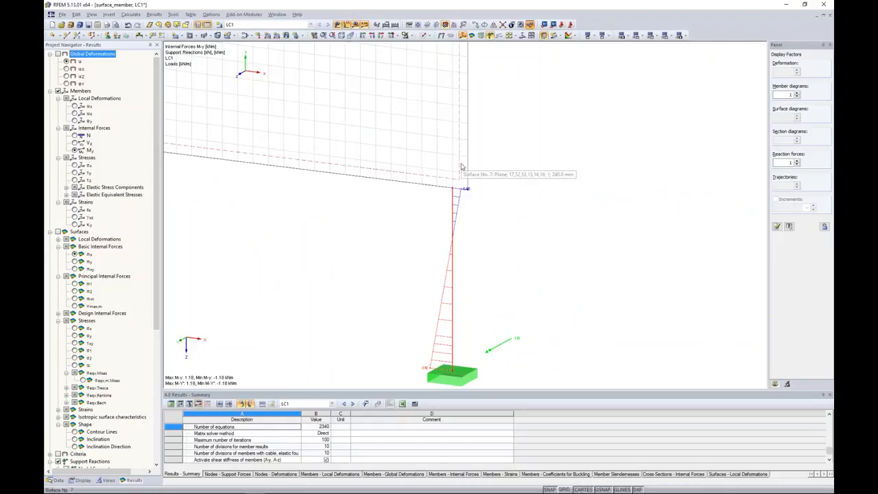
pyautogui.click(461, 167)
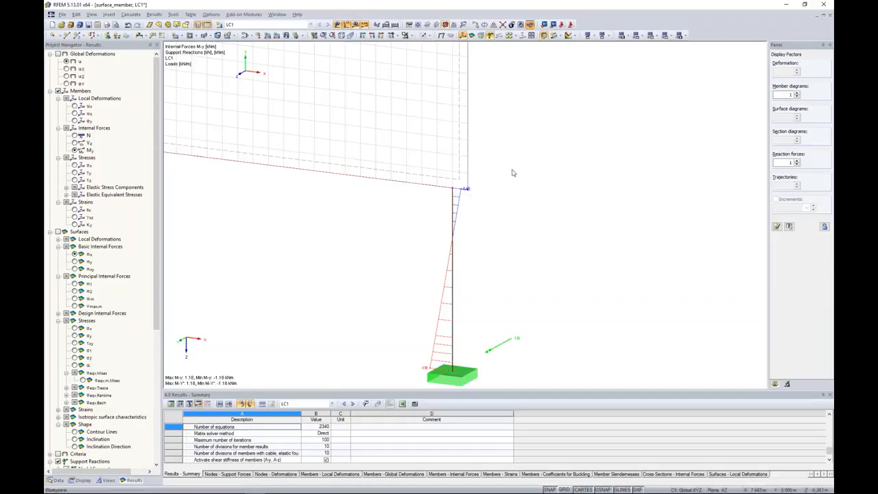
pyautogui.scroll(-3, 368, 159)
pyautogui.scroll(5, 316, 147)
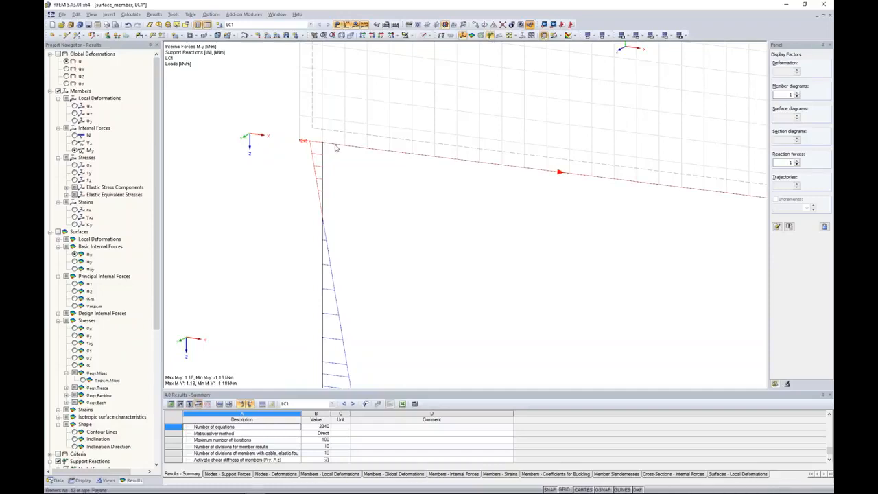
pyautogui.scroll(-5, 337, 146)
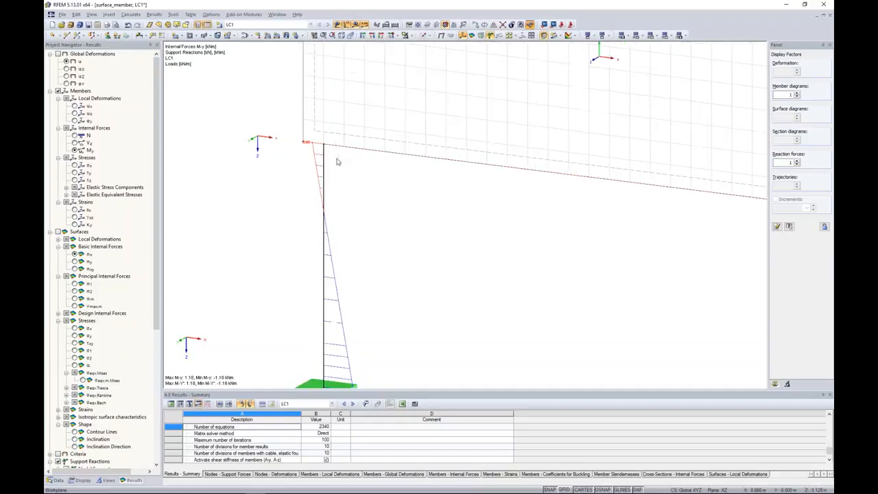
pyautogui.moveTo(655, 189); pyautogui.dragTo(656, 227, button='middle')
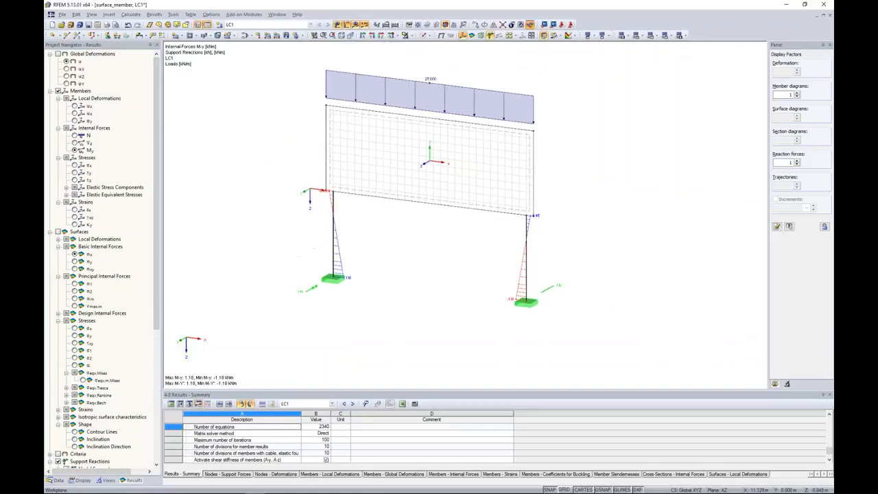
pyautogui.scroll(-2, 663, 204)
# Step: Copy the entire wall and column structure once with a displacement of 10 m in X
pyautogui.moveTo(372, 81); pyautogui.dragTo(612, 314)
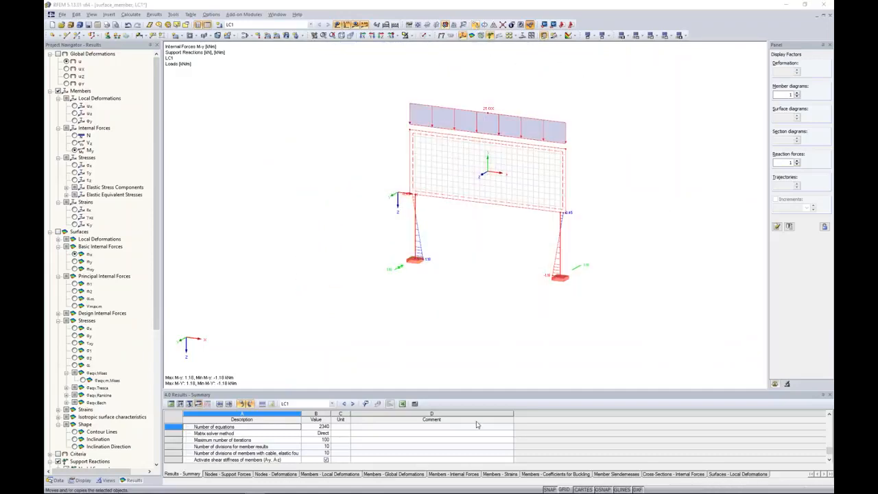
pyautogui.hotkey('ctrl', 'm')
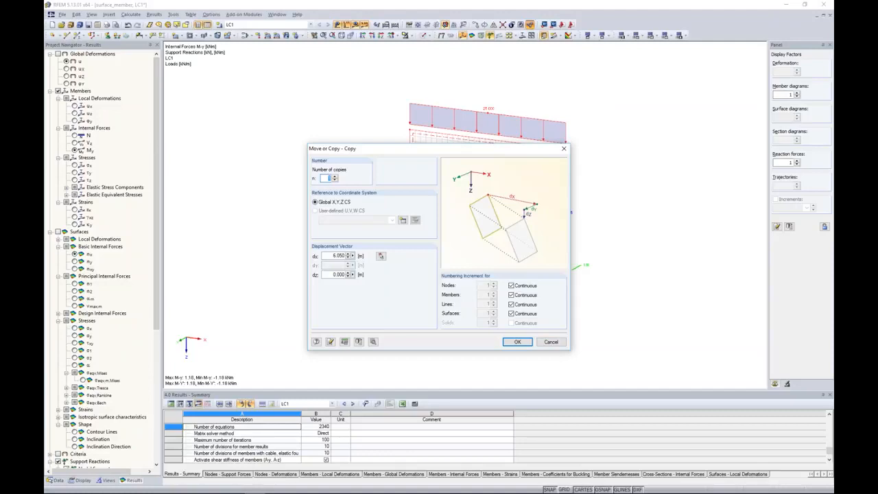
pyautogui.click(381, 256)
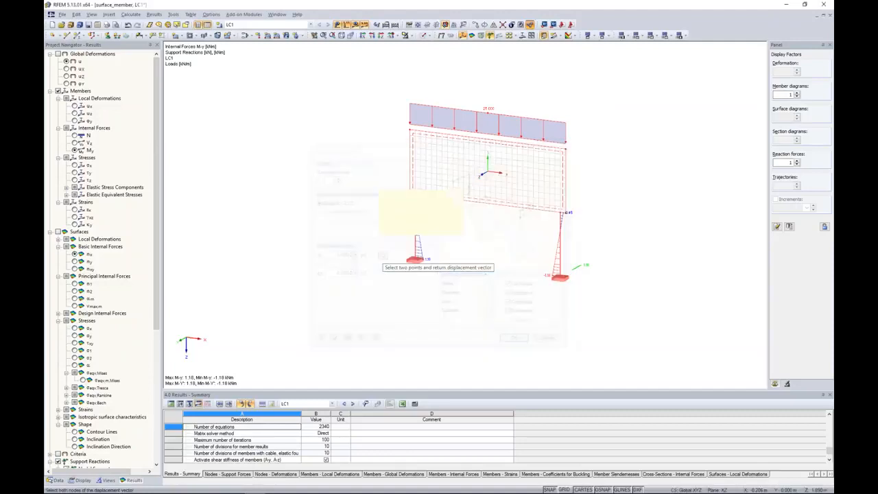
pyautogui.click(567, 147)
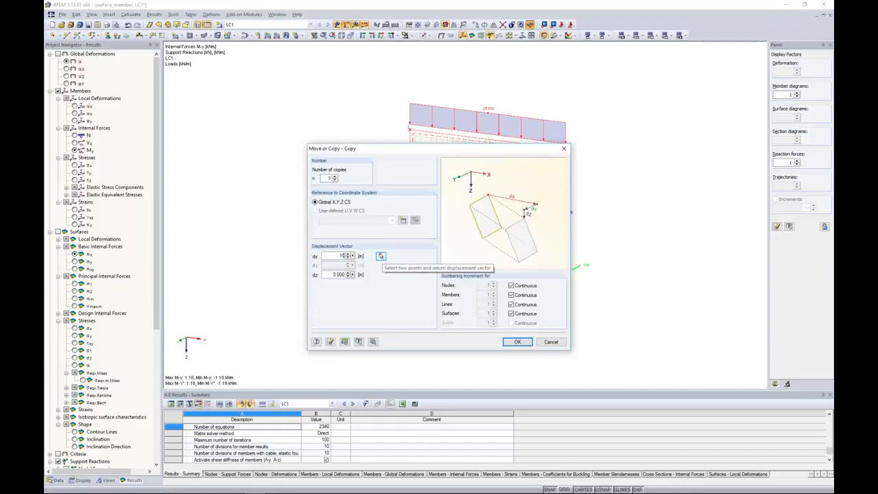
pyautogui.write('10')
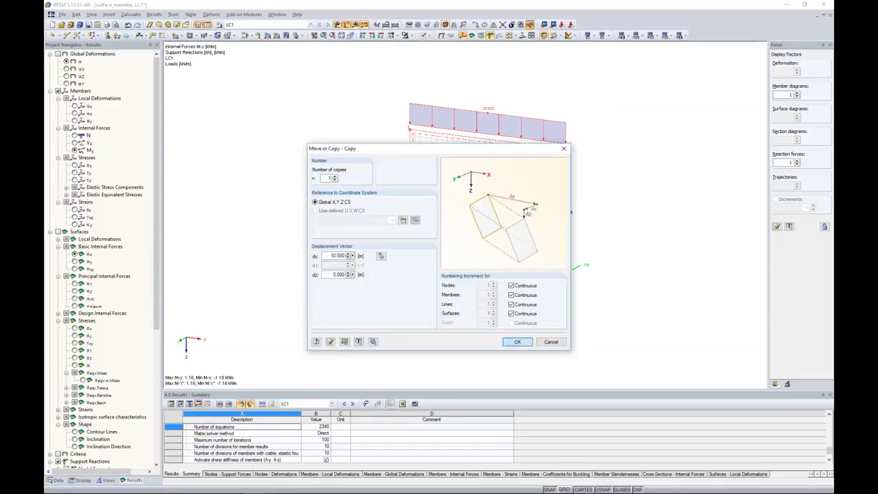
pyautogui.click(520, 342)
pyautogui.click(424, 266)
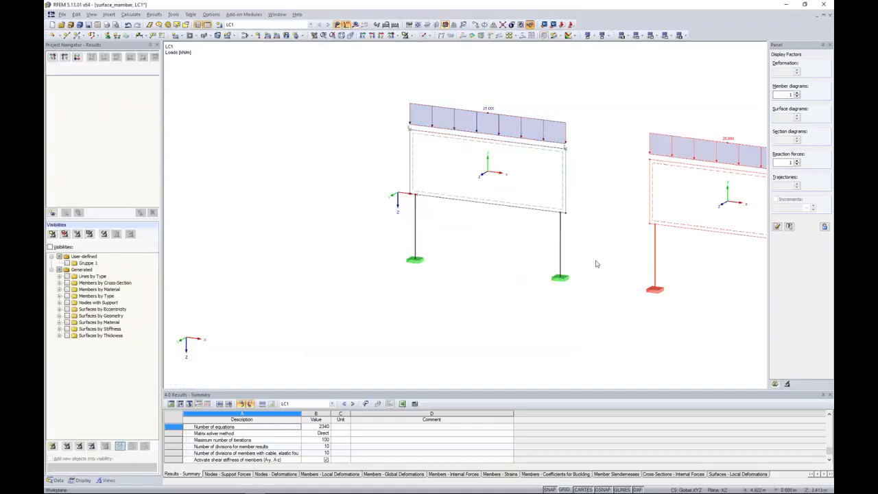
# Step: Add a rigid member along the copied wall's lower edge, between its left corner and the left column head
pyautogui.scroll(8, 633, 248)
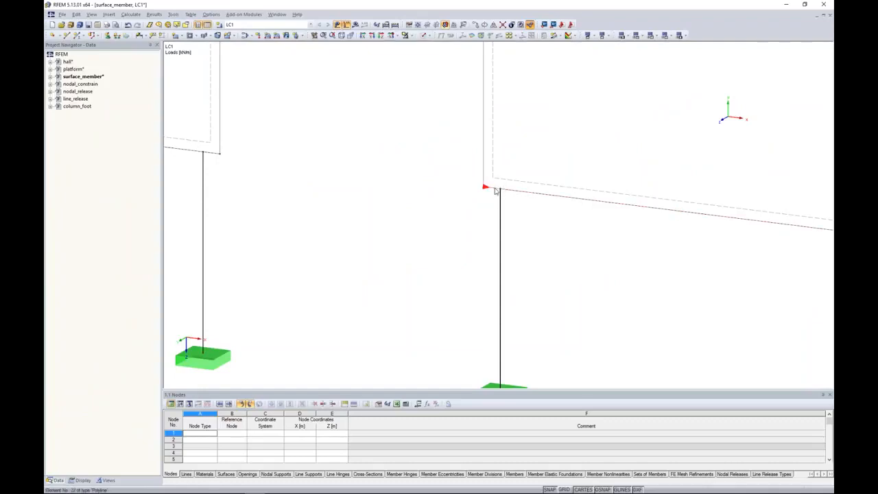
pyautogui.click(76, 36)
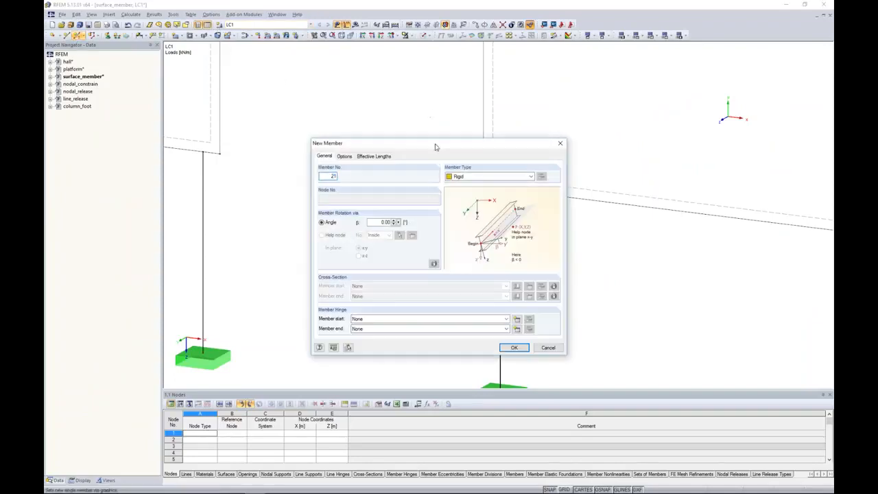
pyautogui.moveTo(485, 142); pyautogui.dragTo(334, 142)
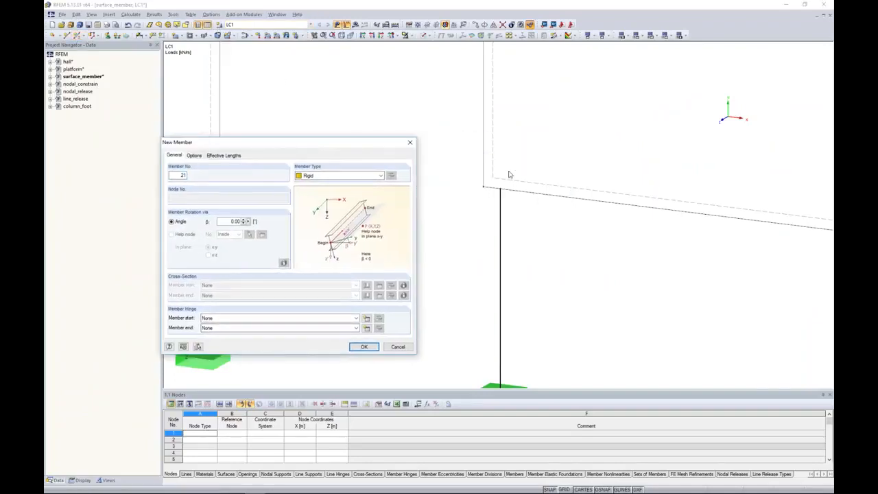
pyautogui.click(308, 177)
pyautogui.click(312, 193)
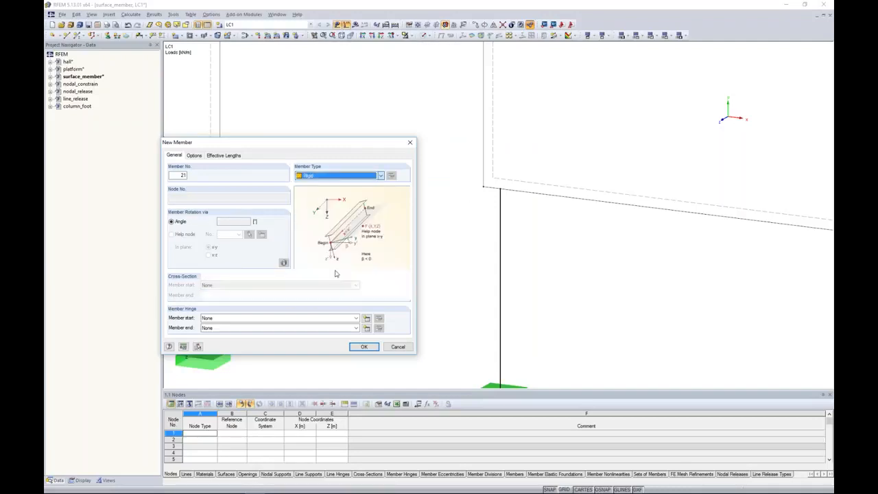
pyautogui.press('Return')
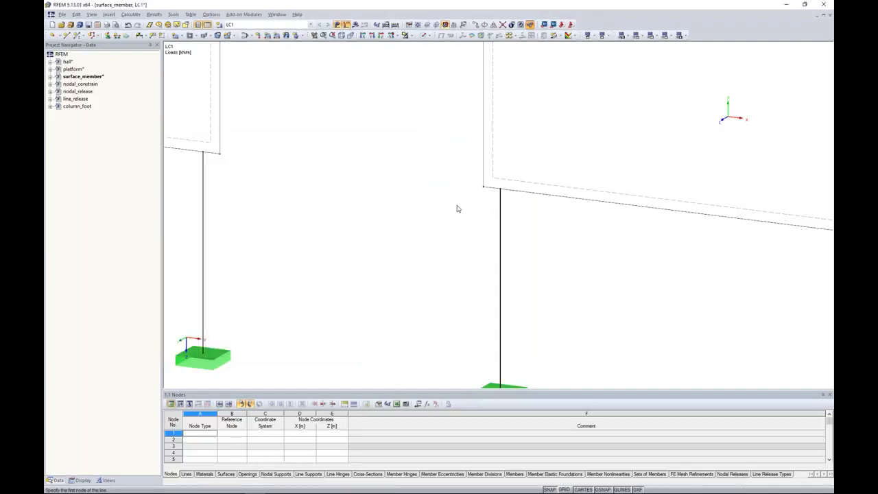
pyautogui.click(500, 190)
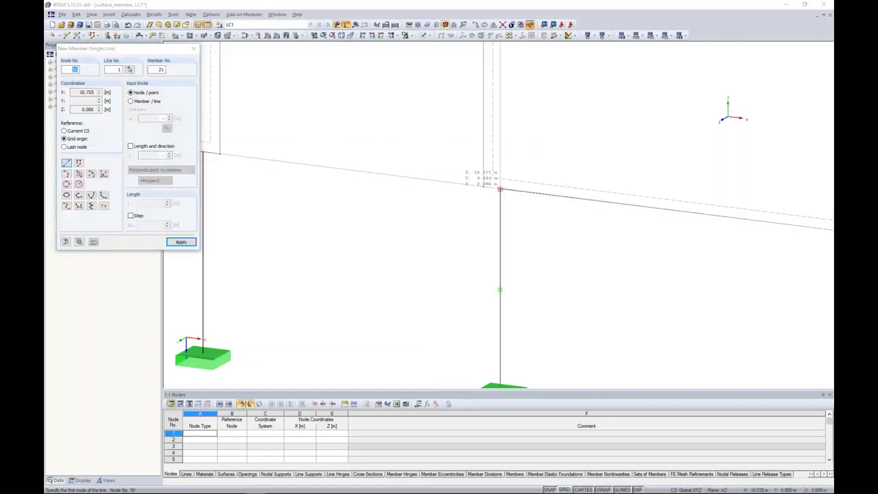
pyautogui.press('Escape')
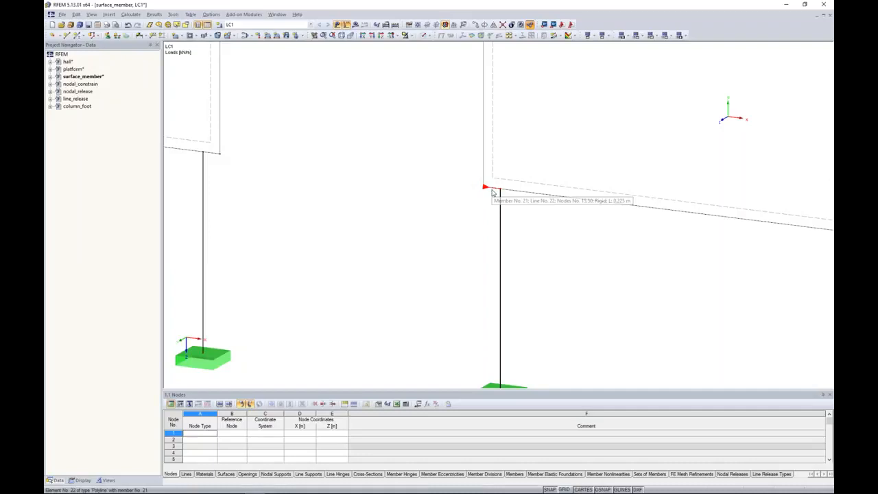
# Step: Copy the rigid member once by 0.225 m in X so it continues on the other side of the left column head
pyautogui.click(479, 24)
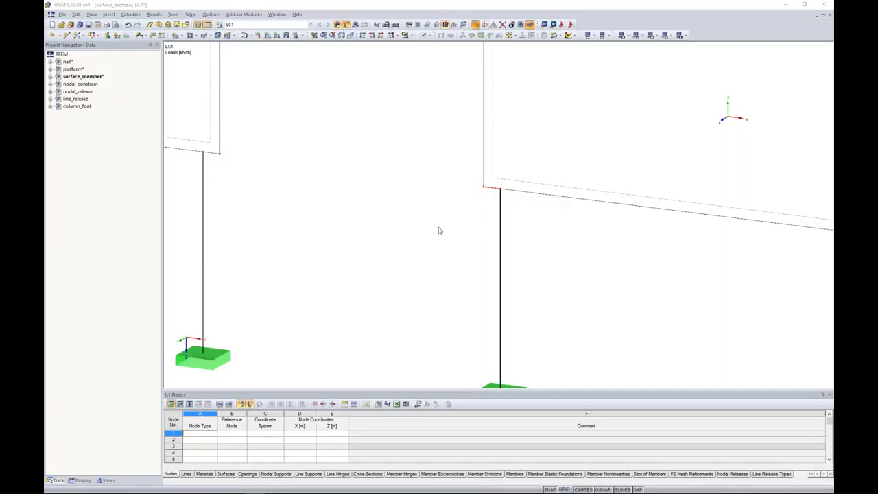
pyautogui.click(382, 256)
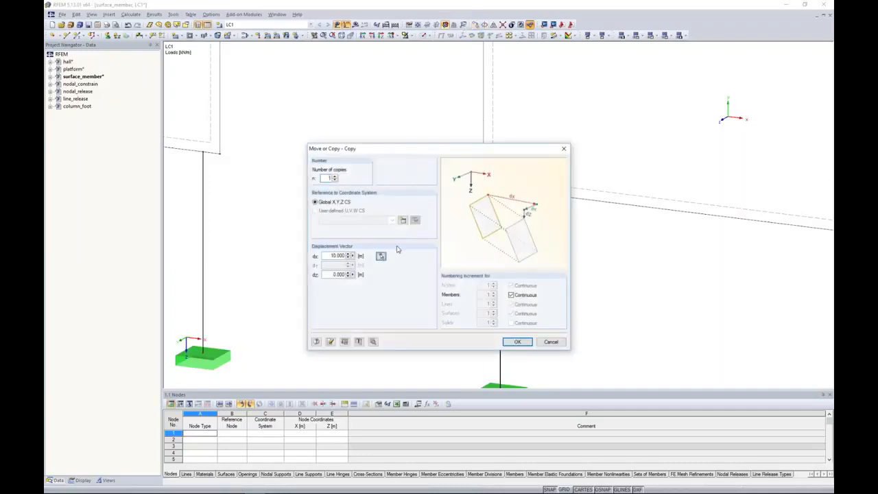
pyautogui.click(504, 184)
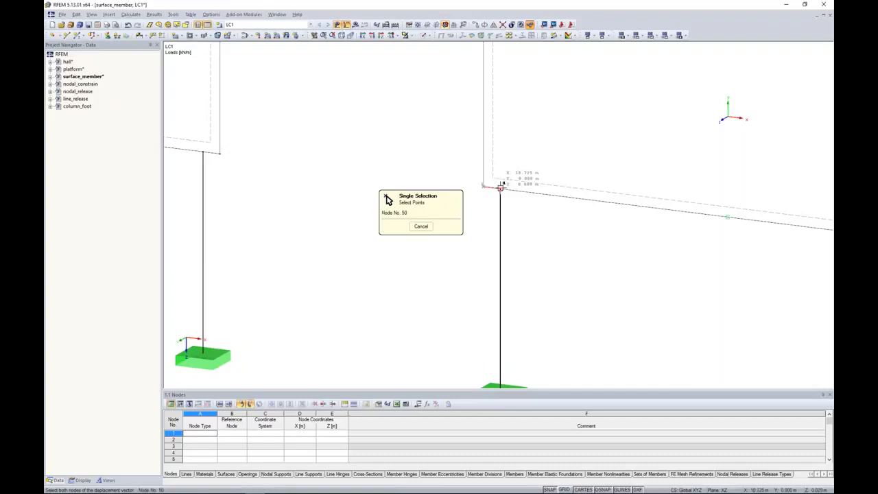
pyautogui.click(501, 186)
pyautogui.click(516, 342)
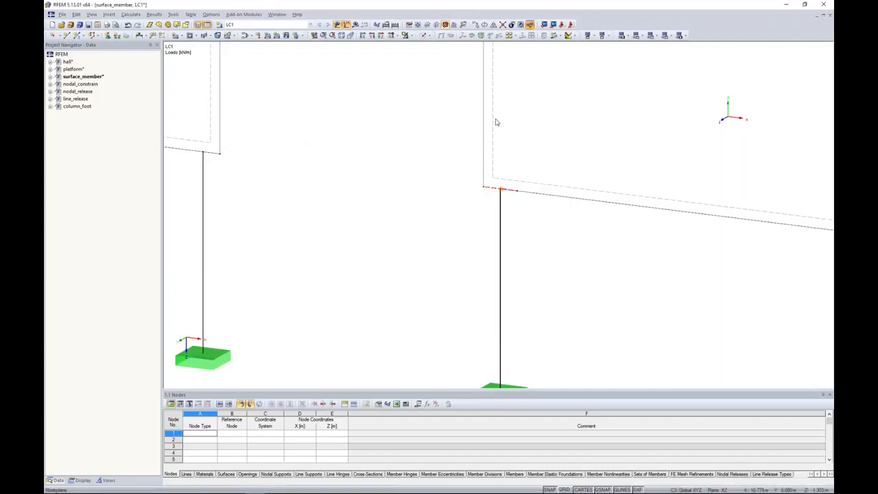
# Step: Copy both rigid members once by 6.050 m in X to the right column head of the copied wall
pyautogui.click(481, 23)
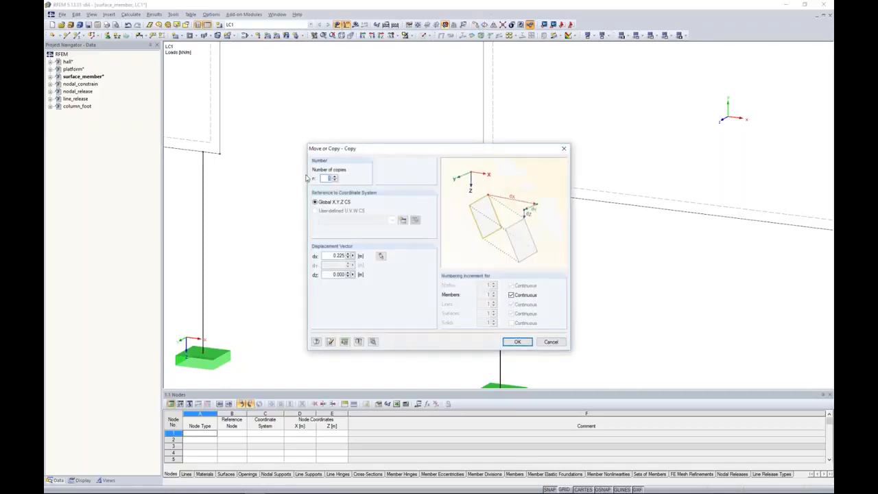
pyautogui.click(380, 255)
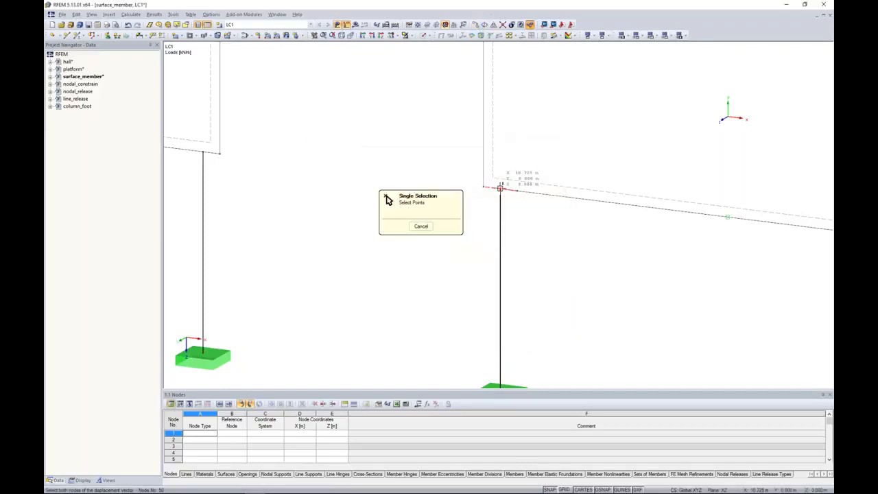
pyautogui.scroll(-4, 581, 268)
pyautogui.scroll(5, 713, 263)
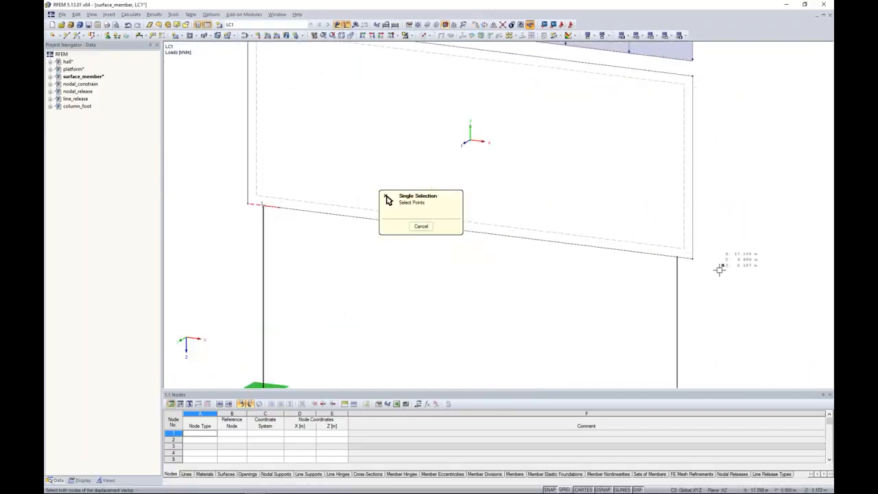
pyautogui.click(669, 255)
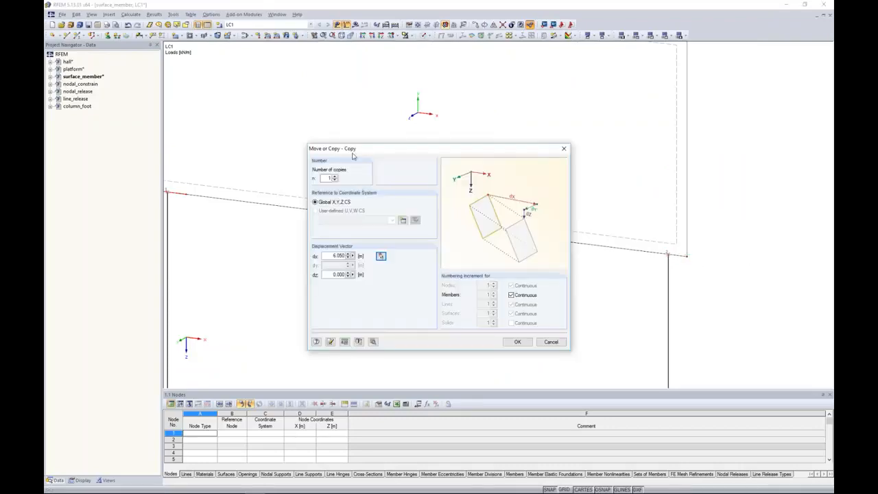
pyautogui.moveTo(364, 148); pyautogui.dragTo(300, 232)
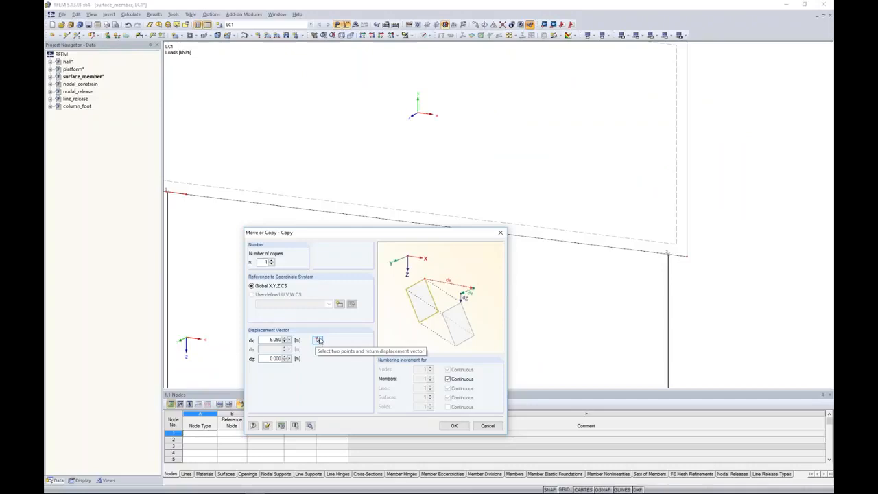
pyautogui.click(453, 425)
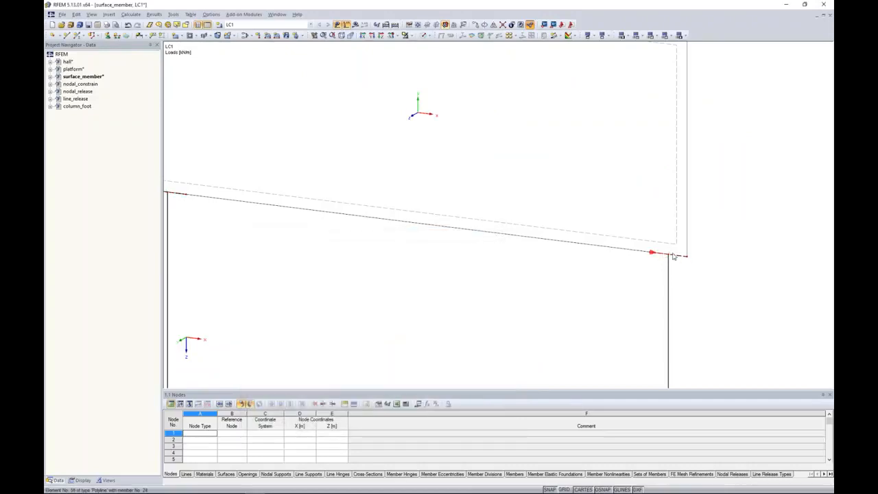
# Step: Calculate load case LC1 and compare the member moments My at the column heads of the original and copied walls
pyautogui.scroll(-5, 383, 295)
pyautogui.moveTo(365, 288); pyautogui.dragTo(507, 284, button='middle')
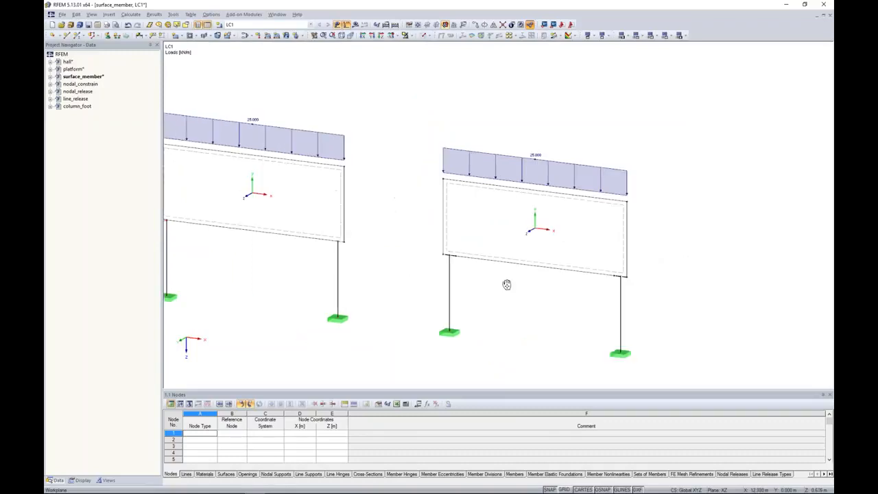
pyautogui.click(355, 25)
pyautogui.press('Return')
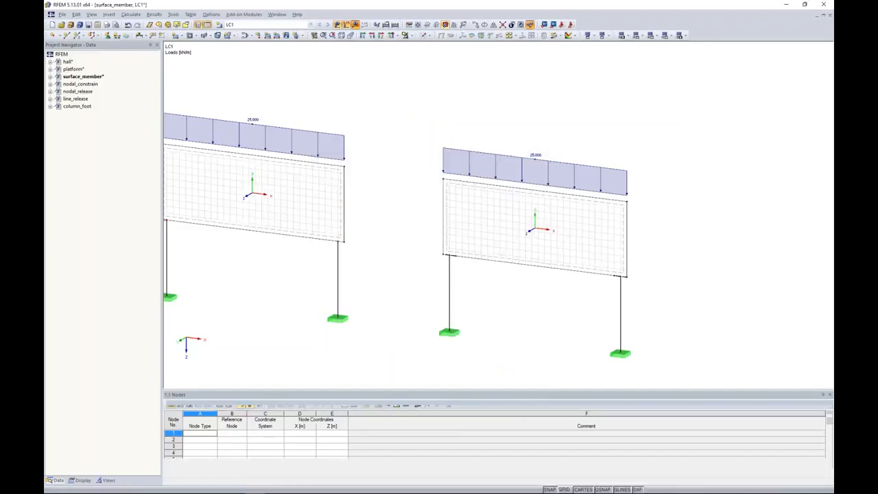
pyautogui.moveTo(427, 182); pyautogui.dragTo(473, 170, button='middle')
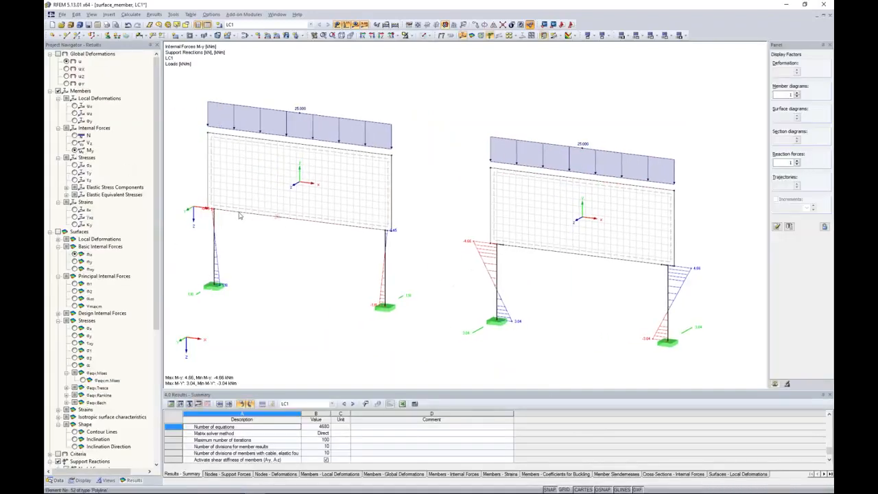
pyautogui.scroll(3, 403, 238)
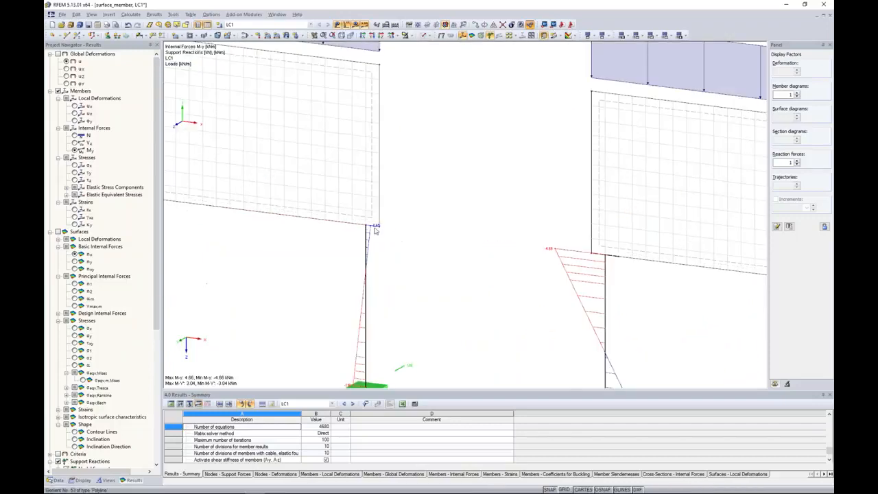
pyautogui.scroll(2, 377, 231)
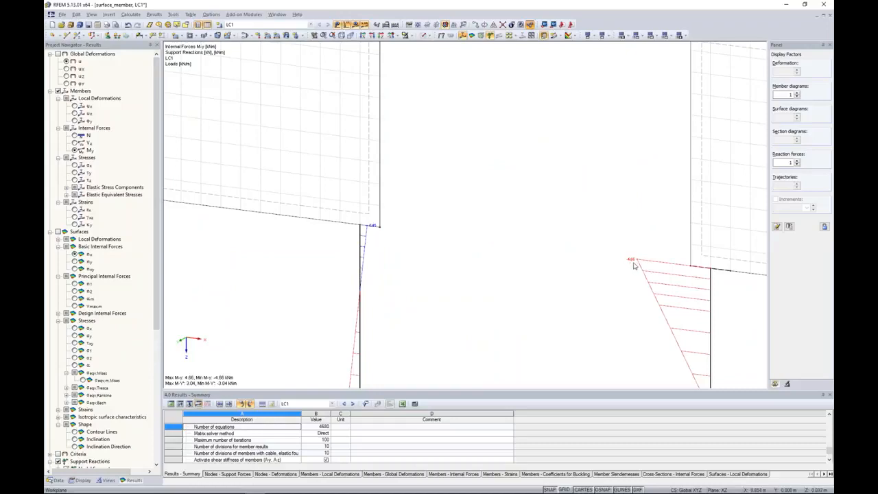
pyautogui.scroll(-5, 719, 285)
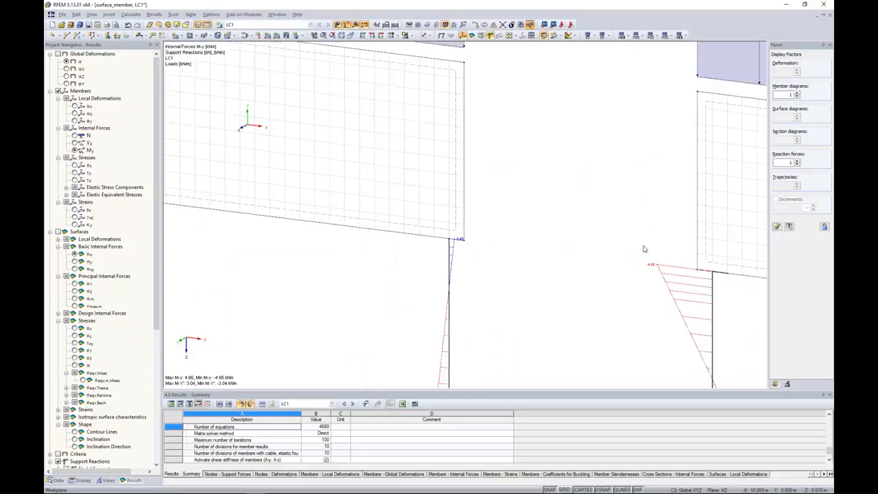
# Step: Display the global deformations and compare the column-to-wall connections with and without rigid members
pyautogui.click(60, 55)
pyautogui.scroll(-3, 459, 207)
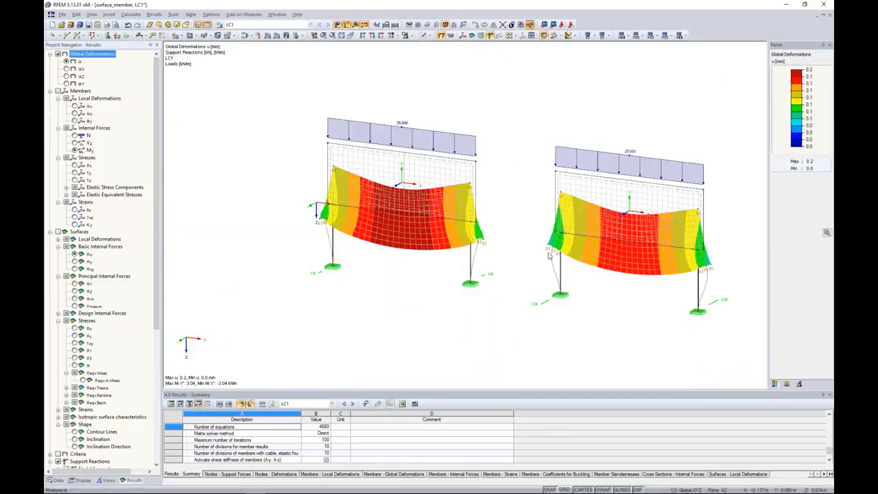
pyautogui.scroll(5, 549, 256)
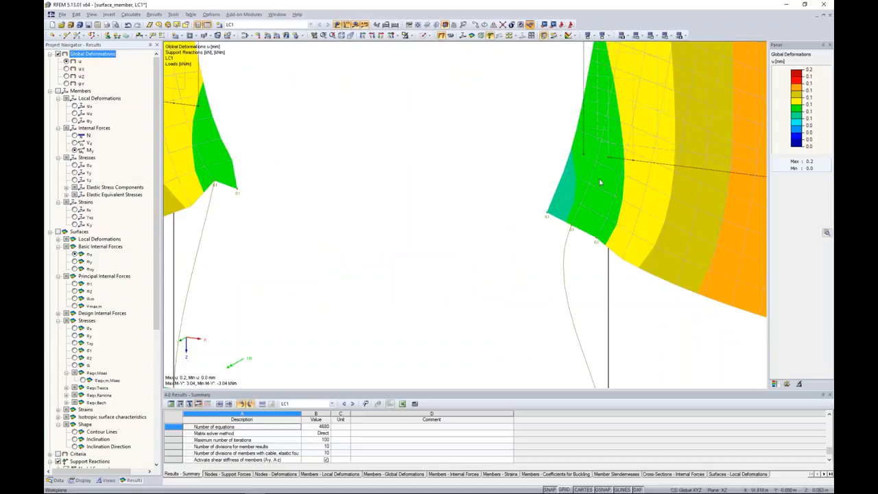
pyautogui.scroll(-3, 614, 188)
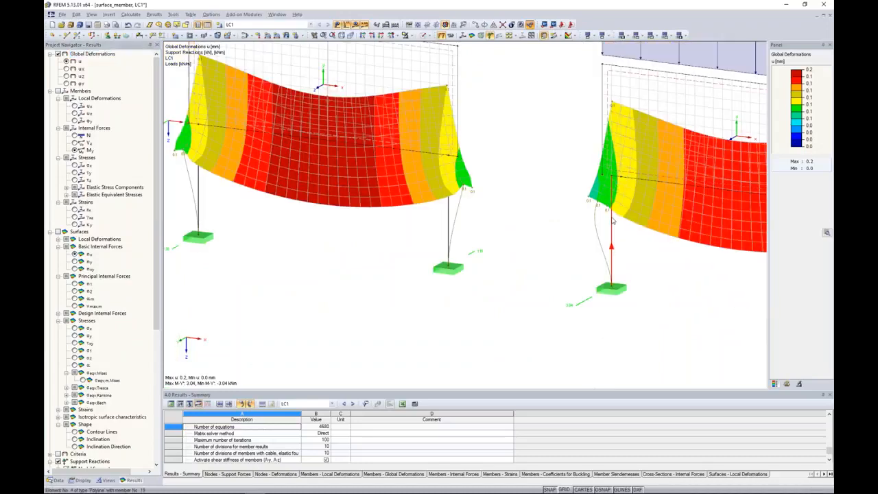
pyautogui.scroll(-3, 653, 203)
pyautogui.moveTo(652, 202); pyautogui.dragTo(593, 214, button='middle')
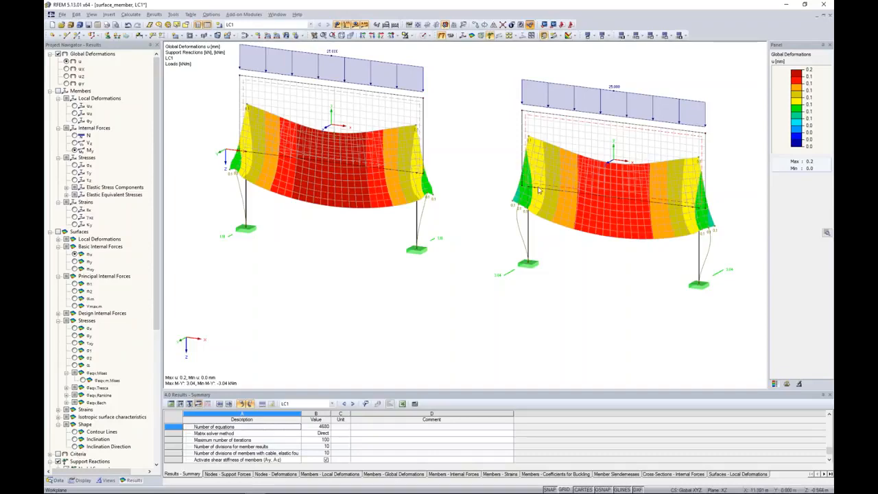
pyautogui.scroll(4, 529, 192)
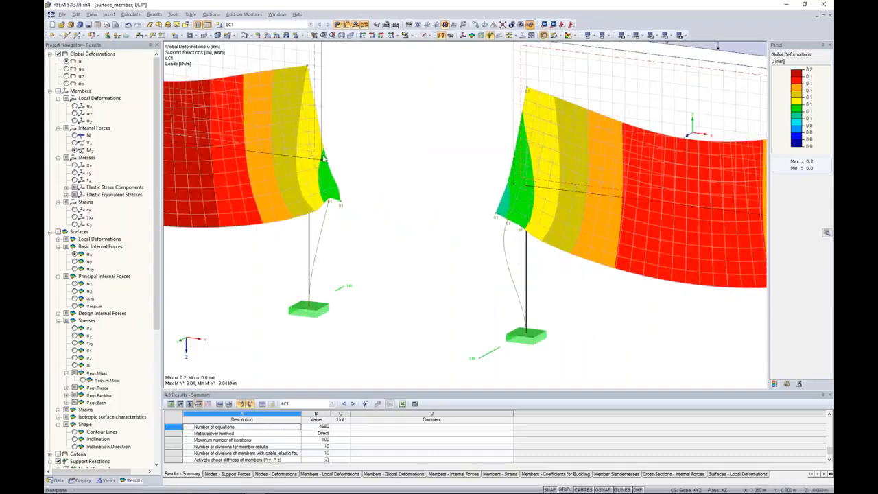
pyautogui.scroll(3, 310, 164)
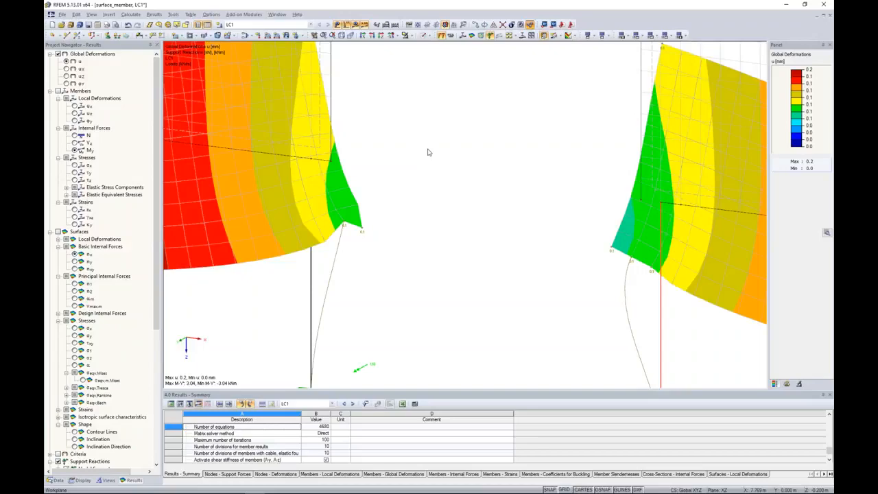
pyautogui.scroll(-2, 449, 151)
pyautogui.scroll(-4, 449, 150)
pyautogui.moveTo(458, 140); pyautogui.dragTo(462, 174, button='middle')
pyautogui.scroll(-1, 454, 174)
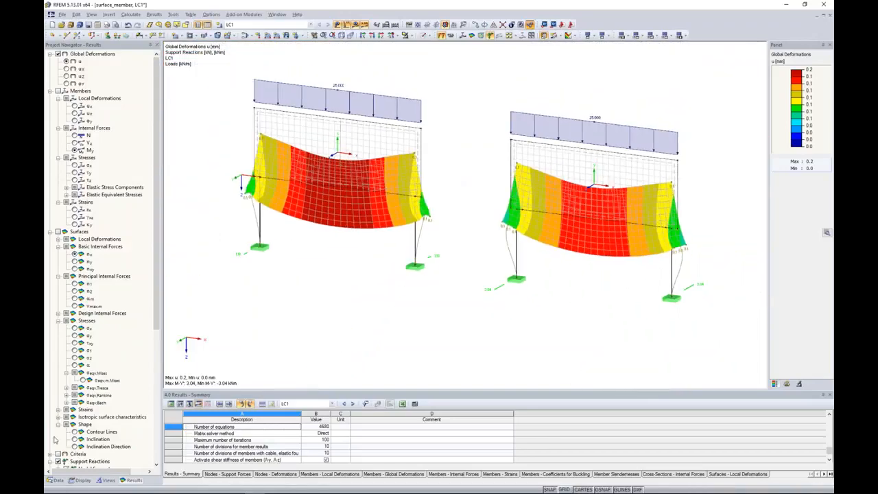
# Step: Switch to the nodal_constrain model, delete its FE mesh and show the loads of load case LC1
pyautogui.click(58, 480)
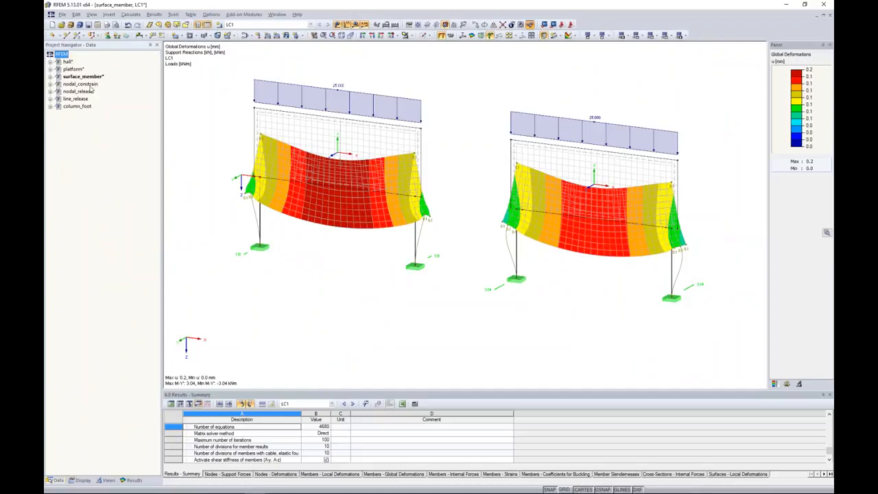
pyautogui.doubleClick(80, 84)
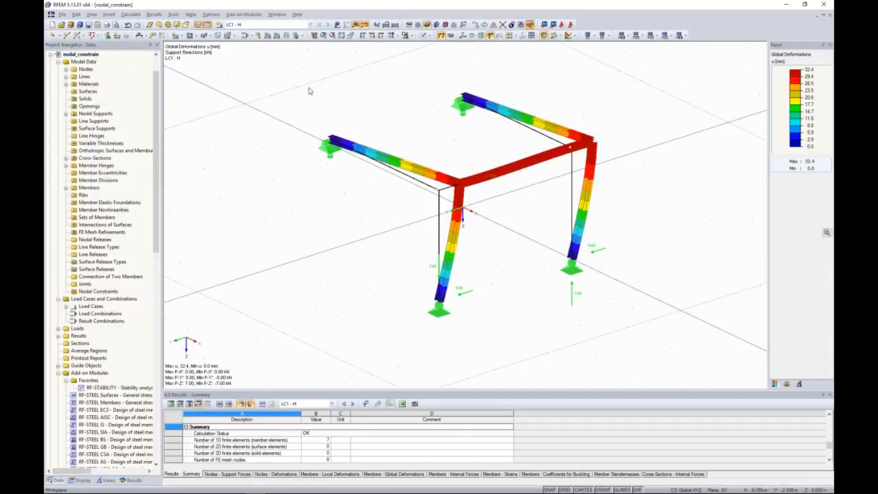
pyautogui.click(130, 14)
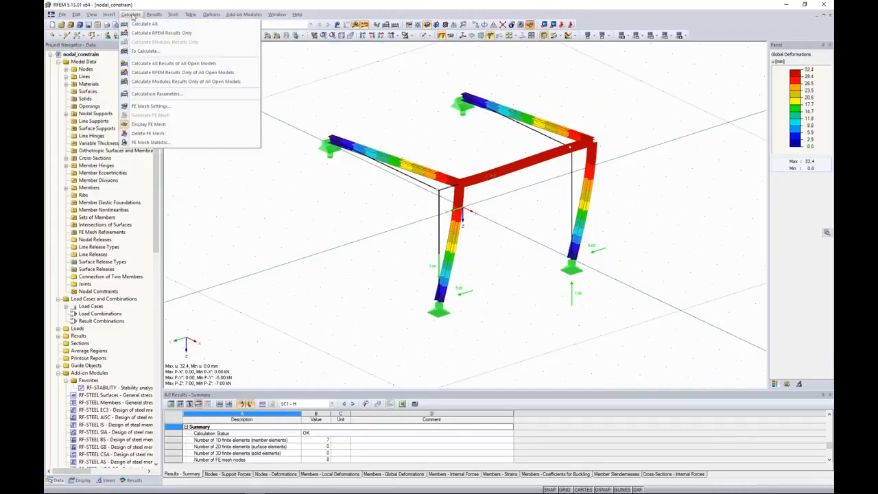
pyautogui.click(159, 133)
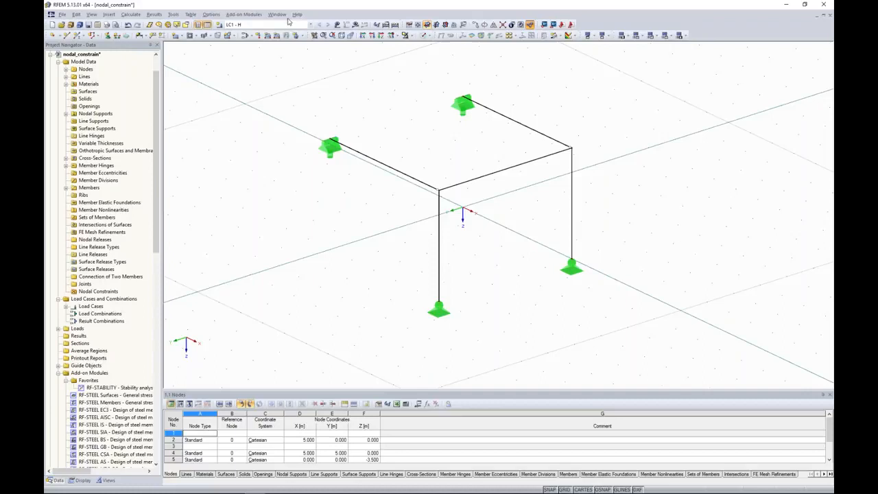
pyautogui.click(337, 24)
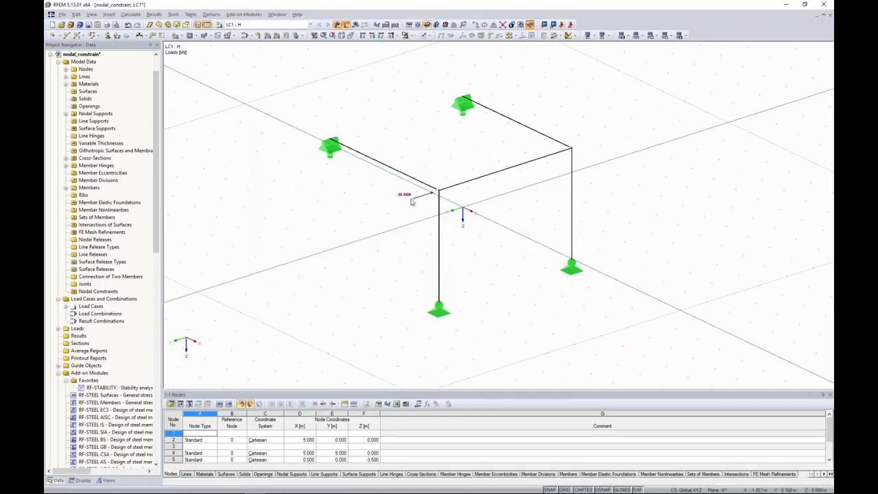
# Step: Calculate load case LC1, examine the frame's global deformations, and hide the results to return to the model with its load
pyautogui.click(356, 25)
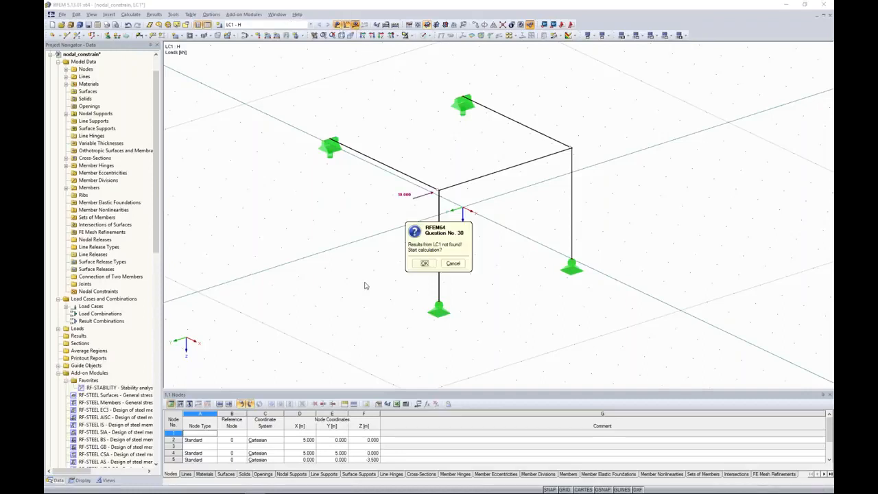
pyautogui.click(425, 263)
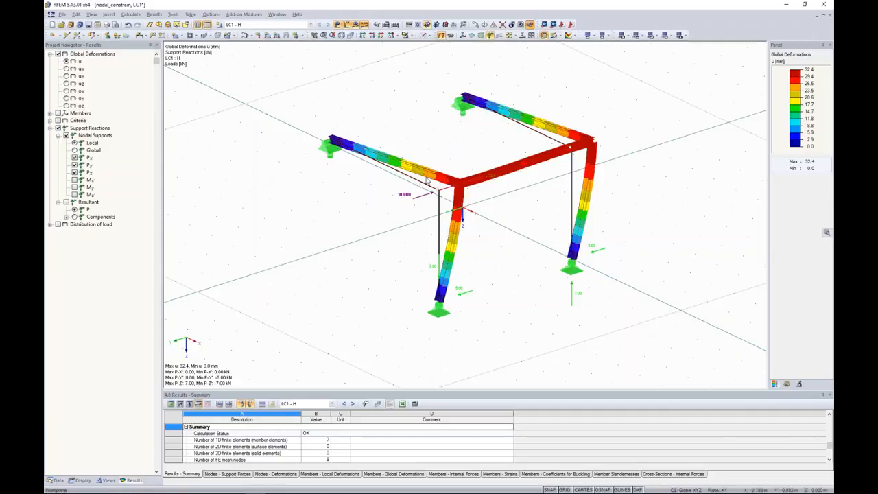
pyautogui.moveTo(284, 102); pyautogui.dragTo(644, 201)
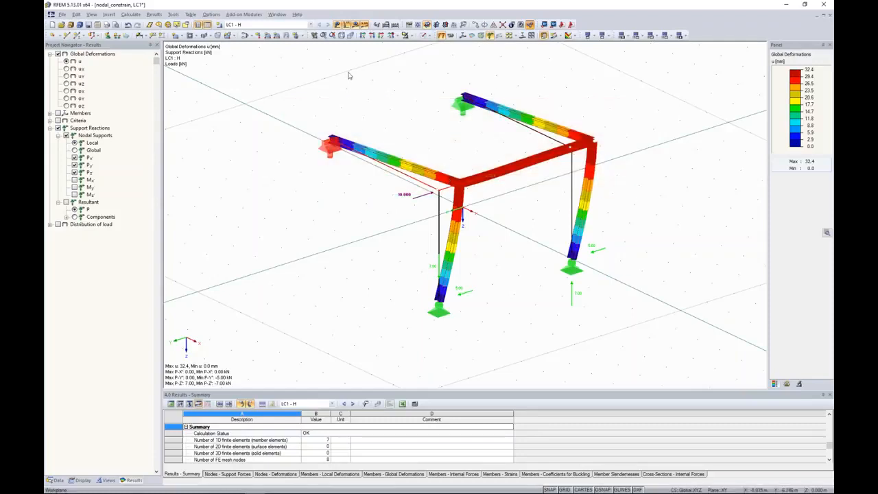
pyautogui.click(359, 25)
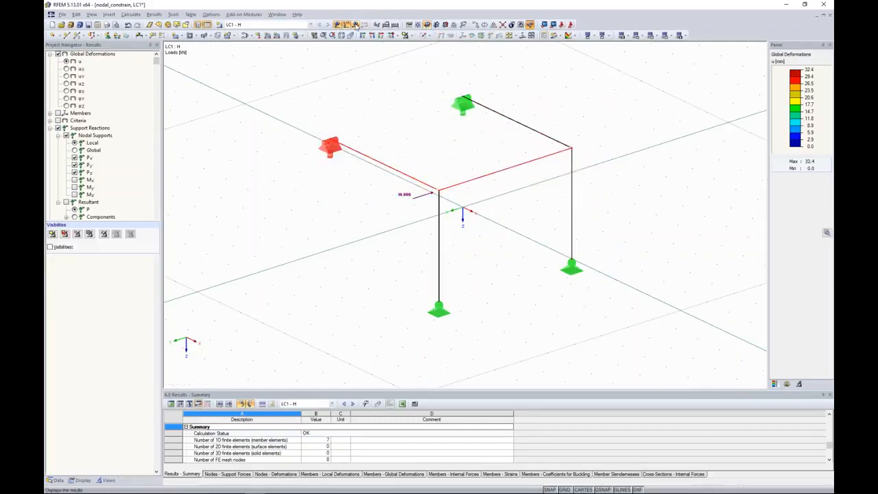
pyautogui.moveTo(269, 75); pyautogui.dragTo(649, 206)
pyautogui.press('Escape')
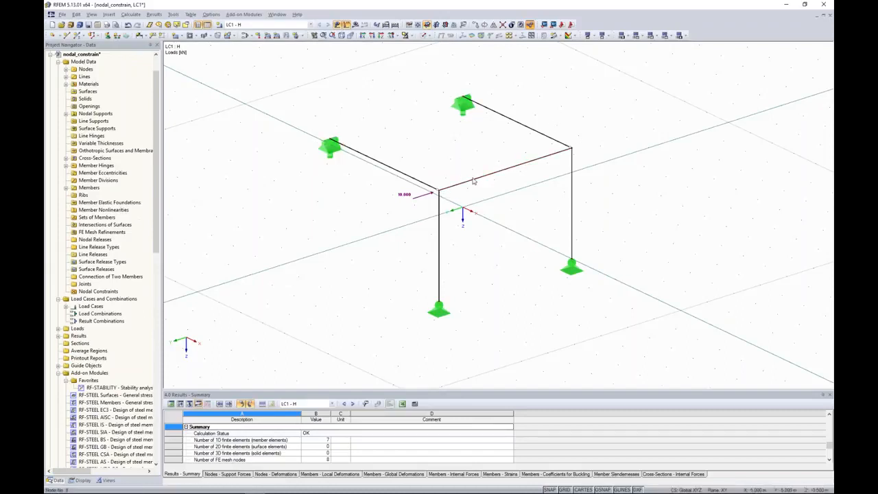
# Step: Start a new nodal constraint and assign it to nodes 5-8 at the upper corners of the frame
pyautogui.rightClick(85, 293)
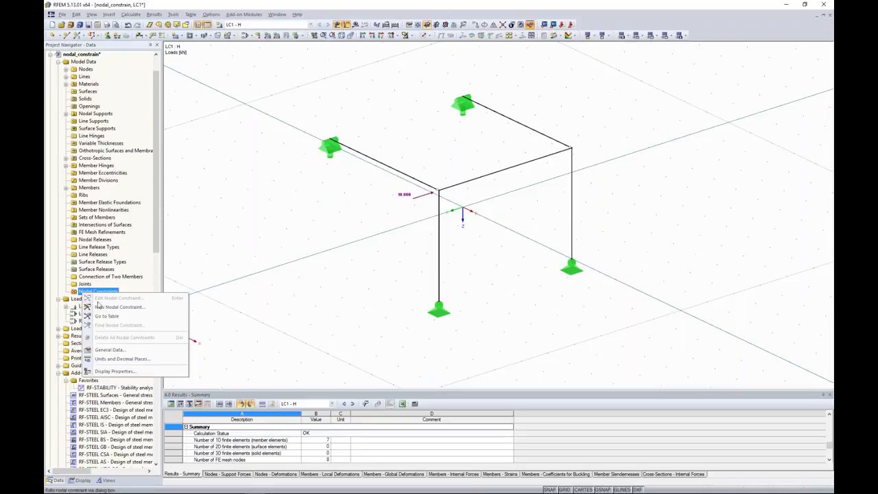
pyautogui.click(113, 307)
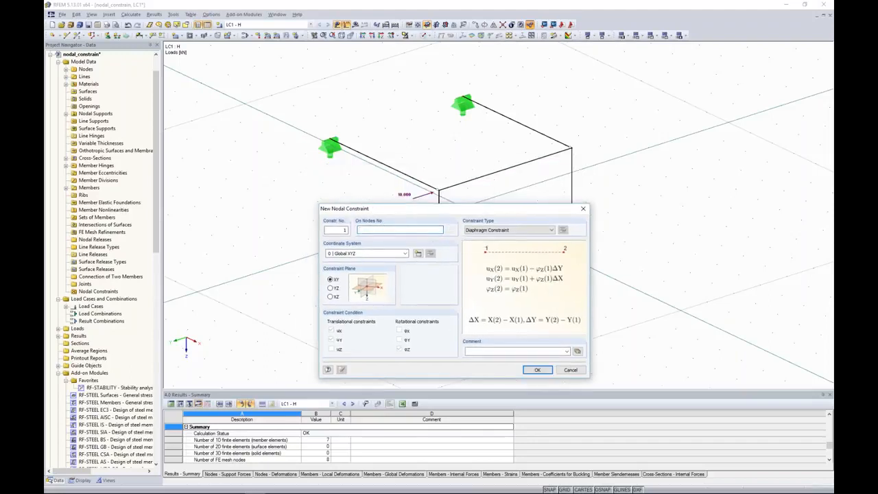
pyautogui.click(451, 230)
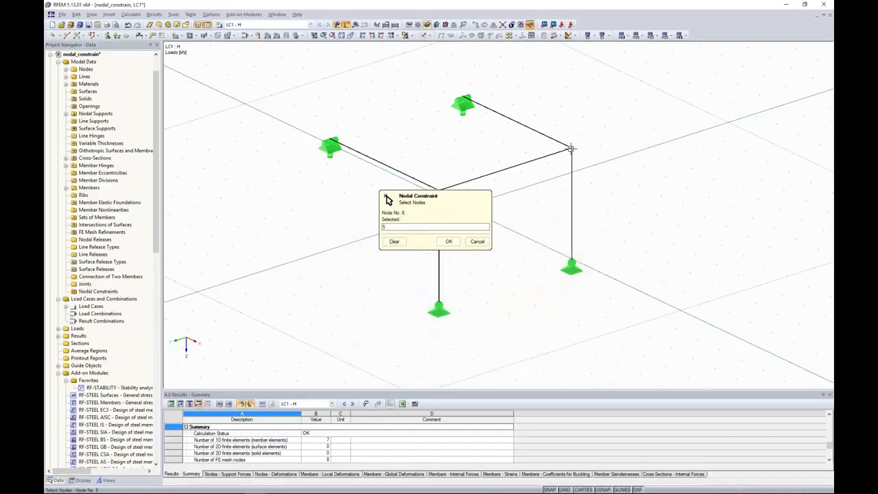
pyautogui.click(439, 189)
pyautogui.click(330, 144)
pyautogui.click(450, 267)
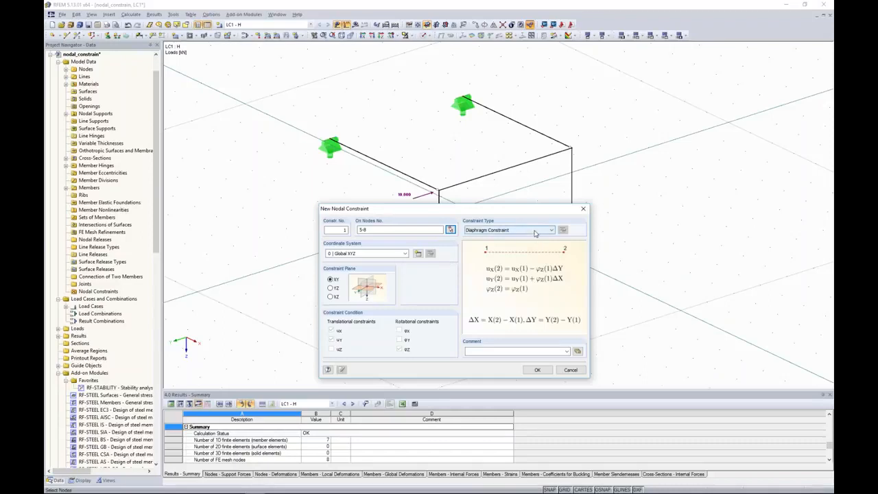
# Step: Try the other constraint planes and the Equal Condition Constraint type with its translational and rotational conditions
pyautogui.click(330, 289)
pyautogui.click(331, 296)
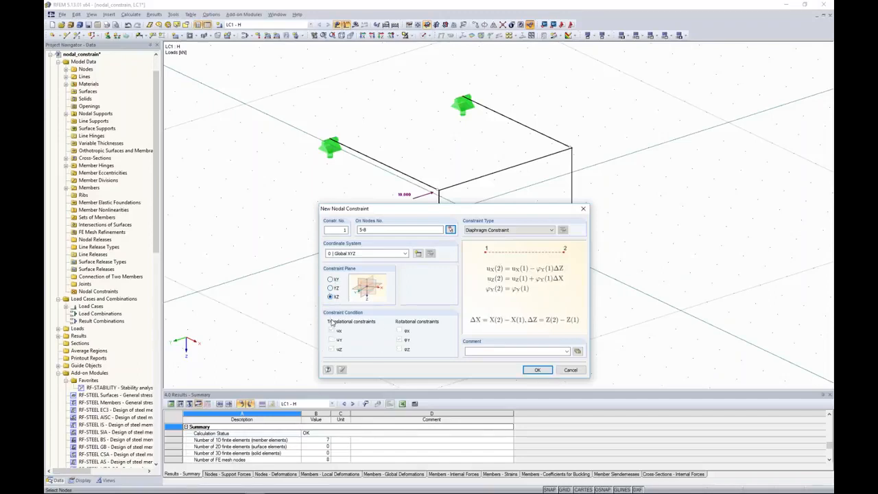
pyautogui.click(332, 289)
pyautogui.click(508, 230)
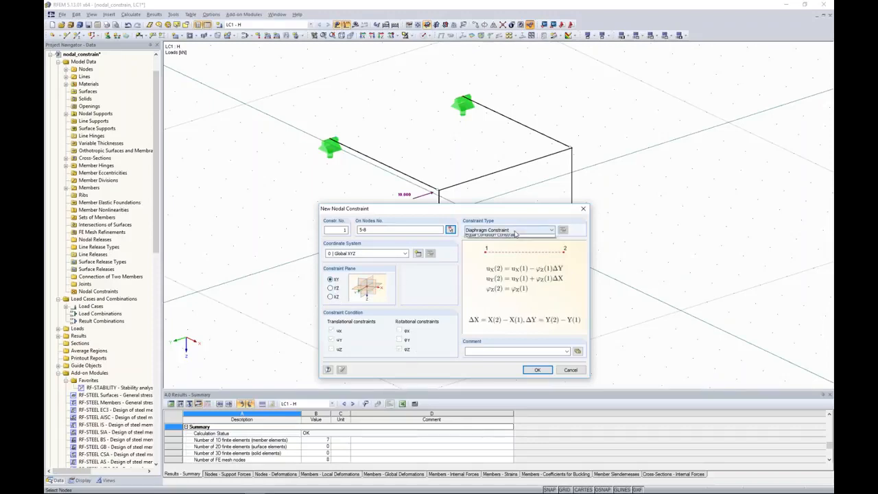
pyautogui.click(494, 246)
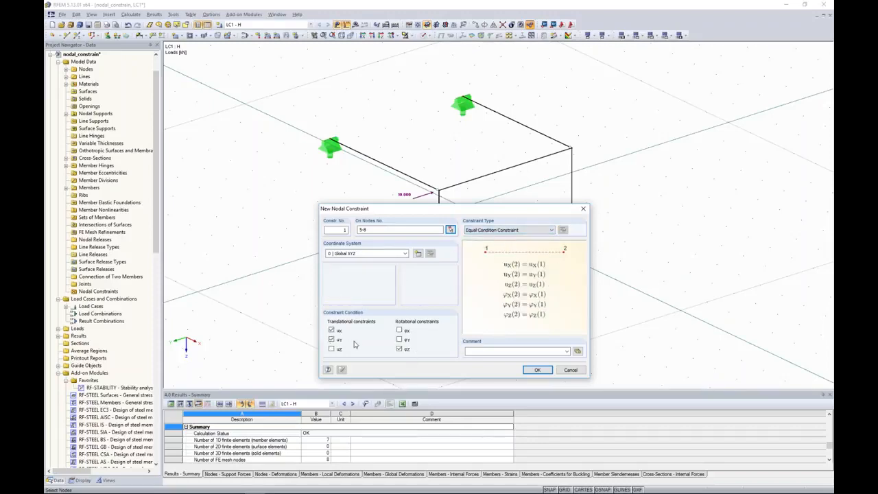
pyautogui.click(400, 331)
# Step: Create the nodal constraint as a Diaphragm Constraint in the XY plane and recalculate load case LC1
pyautogui.click(512, 232)
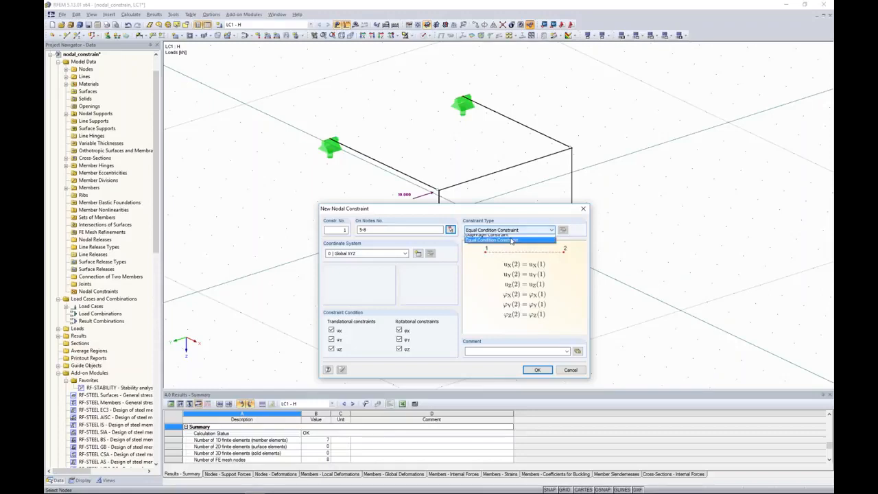
pyautogui.click(506, 238)
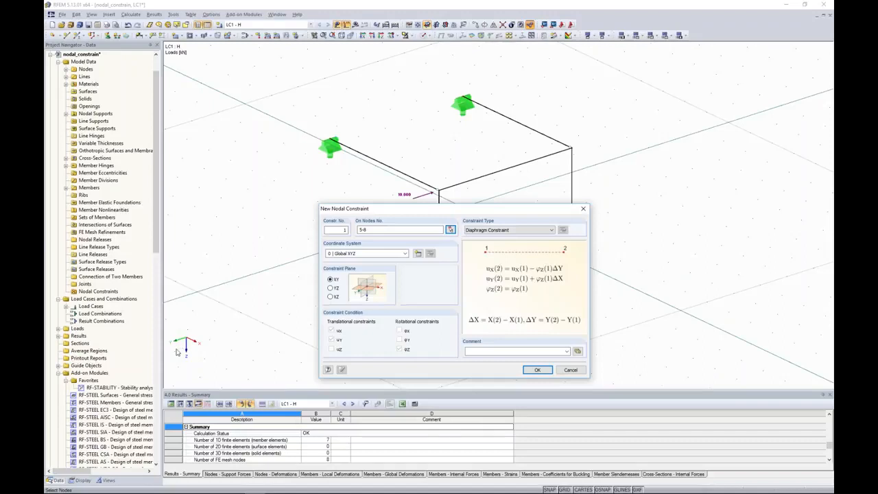
pyautogui.click(536, 370)
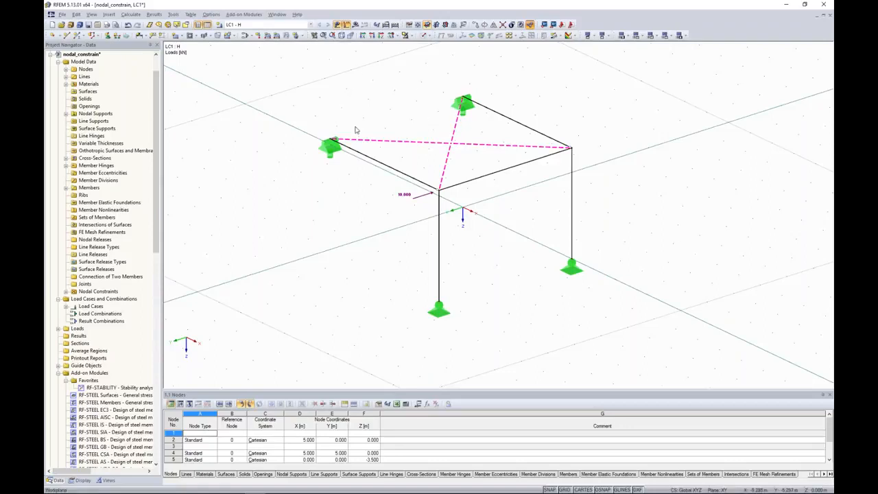
pyautogui.click(356, 26)
pyautogui.press('Return')
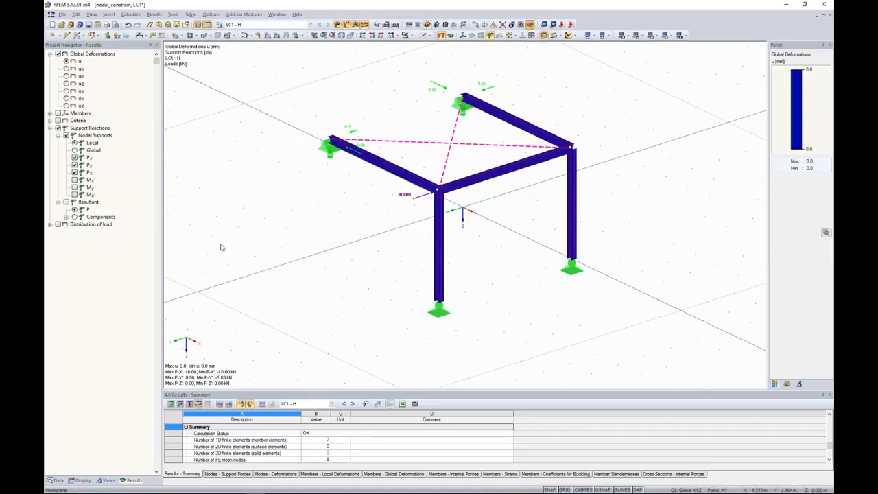
# Step: Switch to the nodal_release model
pyautogui.click(57, 480)
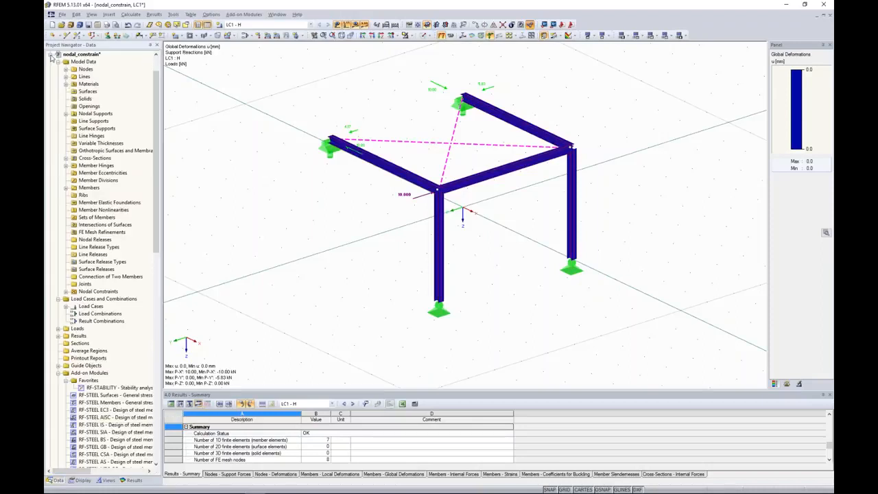
pyautogui.click(50, 56)
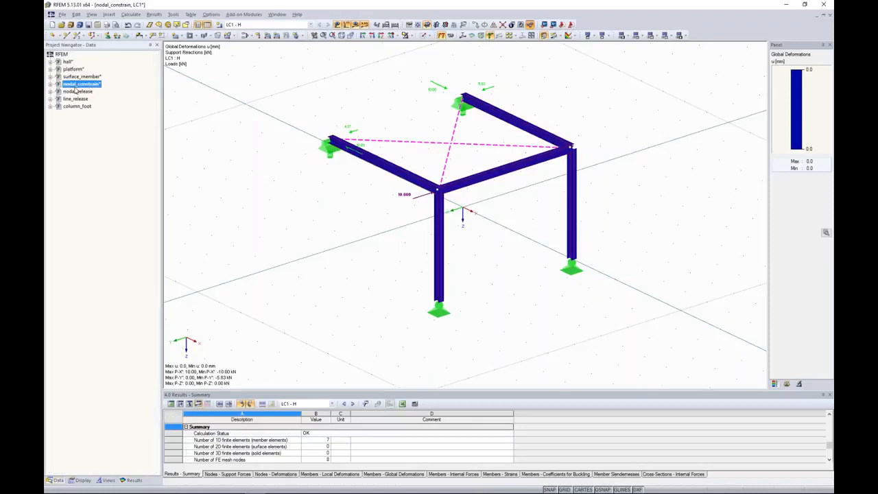
pyautogui.click(77, 91)
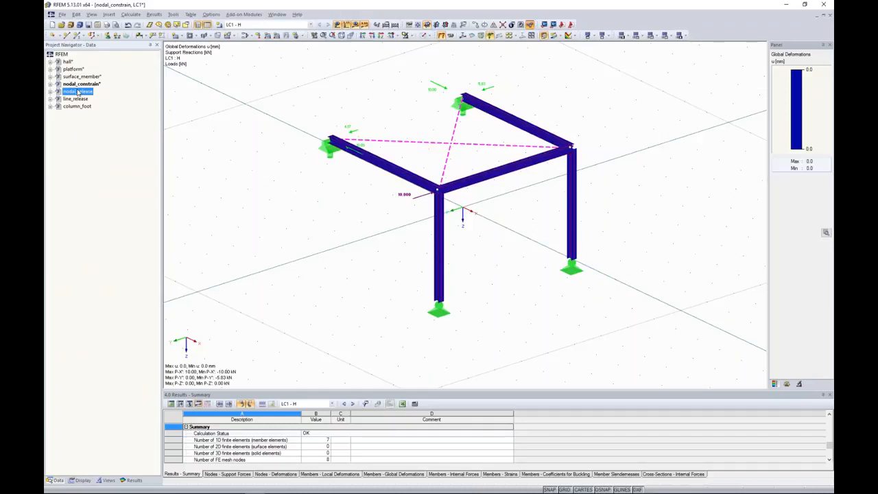
pyautogui.doubleClick(77, 91)
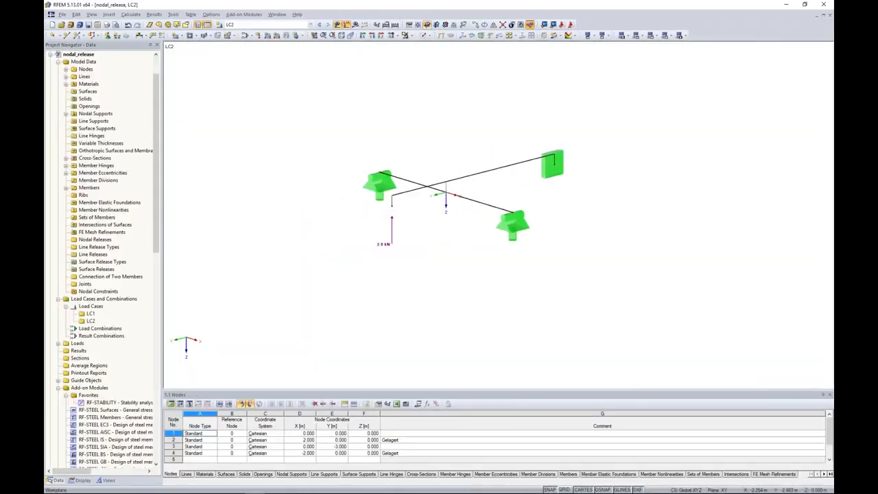
# Step: Examine the member eccentricity settings of the upper timber beam, members 2 and 4, without changing them
pyautogui.keyDown('ctrl'); pyautogui.moveTo(457, 147); pyautogui.dragTo(486, 171, button='middle'); pyautogui.keyUp('ctrl')
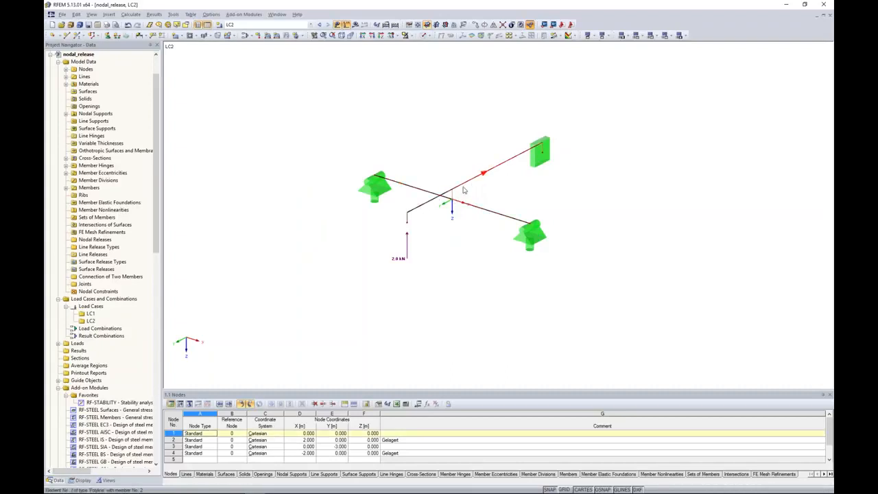
pyautogui.scroll(1, 465, 203)
pyautogui.scroll(2, 453, 199)
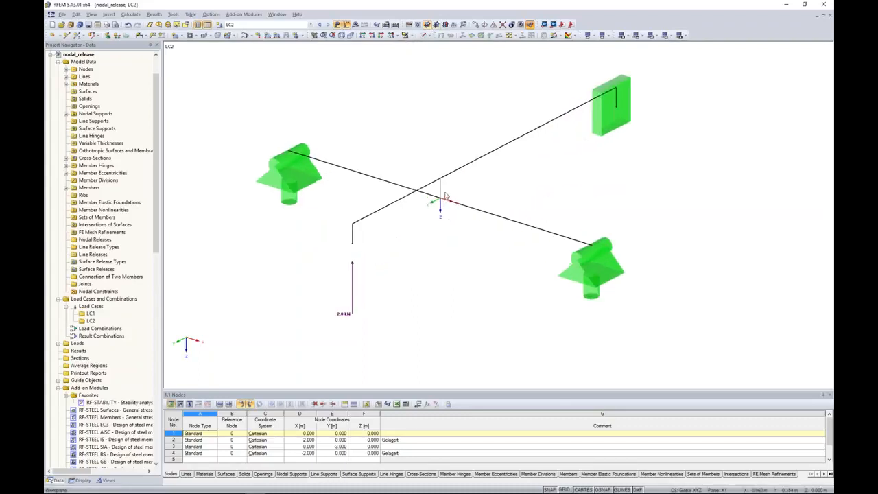
pyautogui.scroll(2, 441, 186)
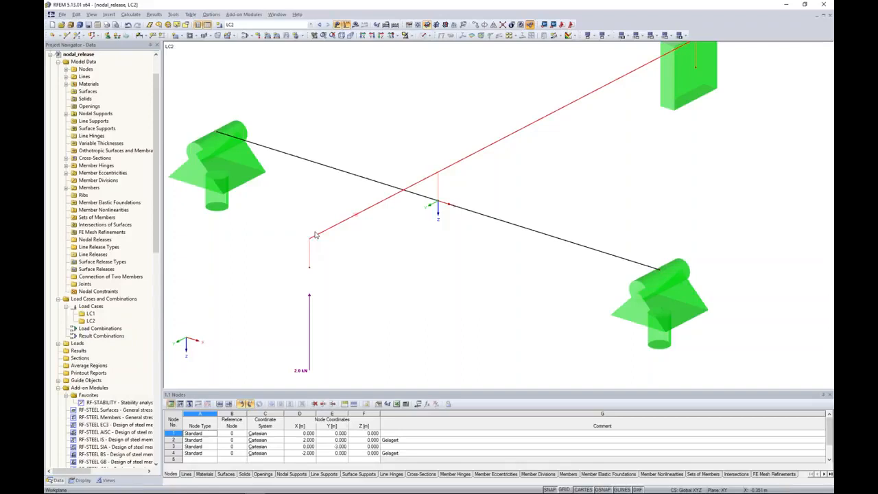
pyautogui.rightClick(354, 214)
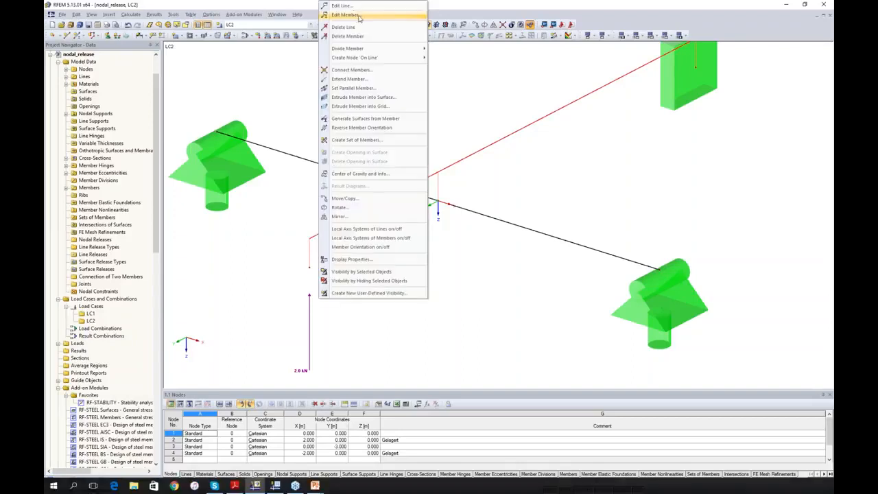
pyautogui.click(355, 14)
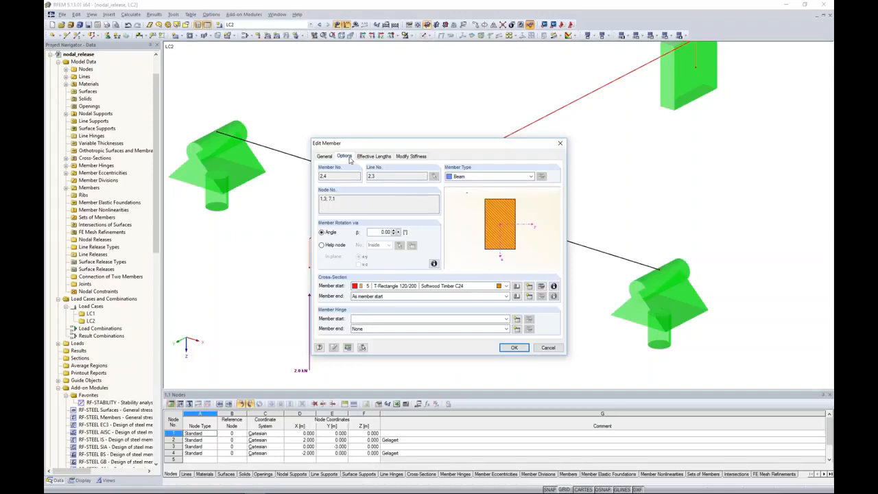
pyautogui.click(344, 157)
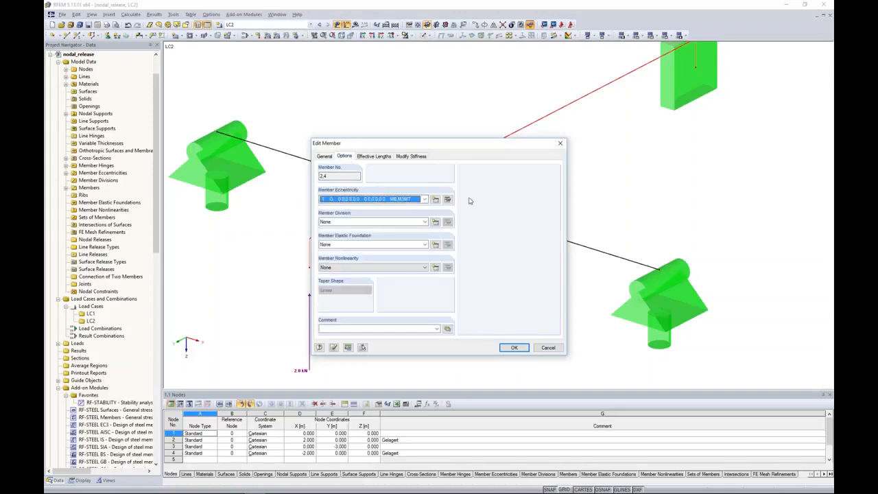
pyautogui.click(447, 200)
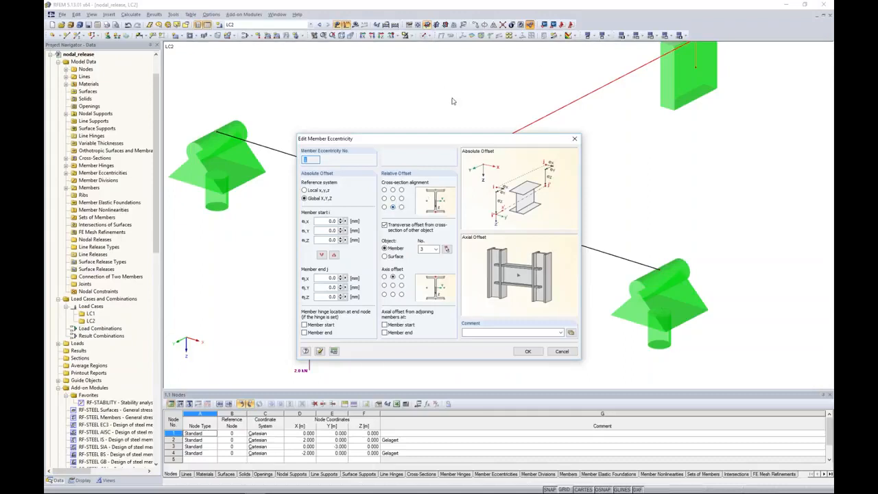
pyautogui.click(575, 139)
pyautogui.click(561, 145)
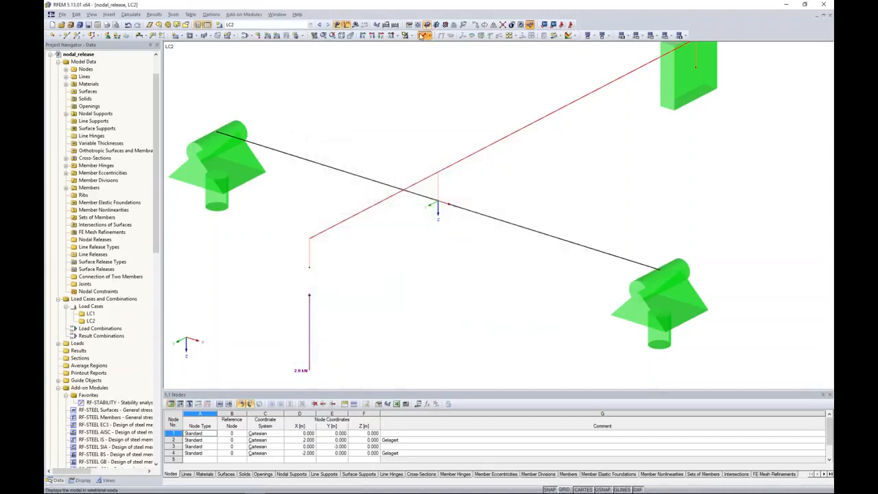
# Step: Display the crossing beams as solid members and compare the loads of load cases LC1 and LC2
pyautogui.click(421, 36)
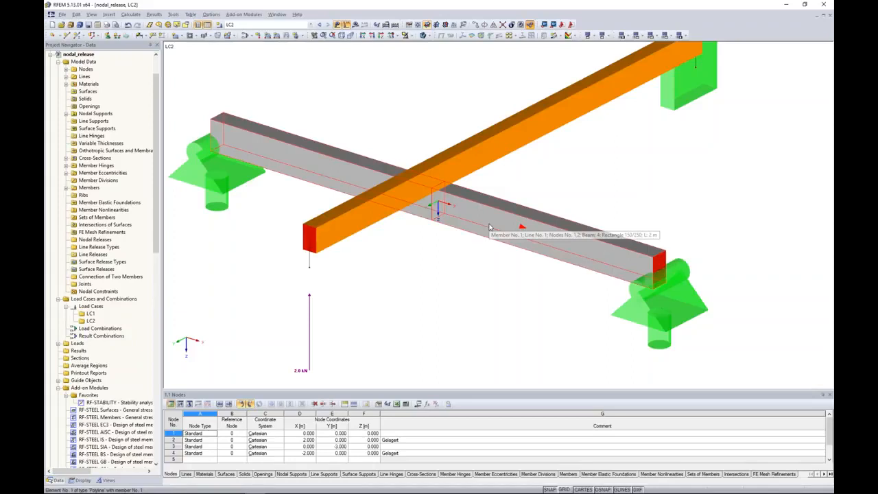
pyautogui.click(319, 25)
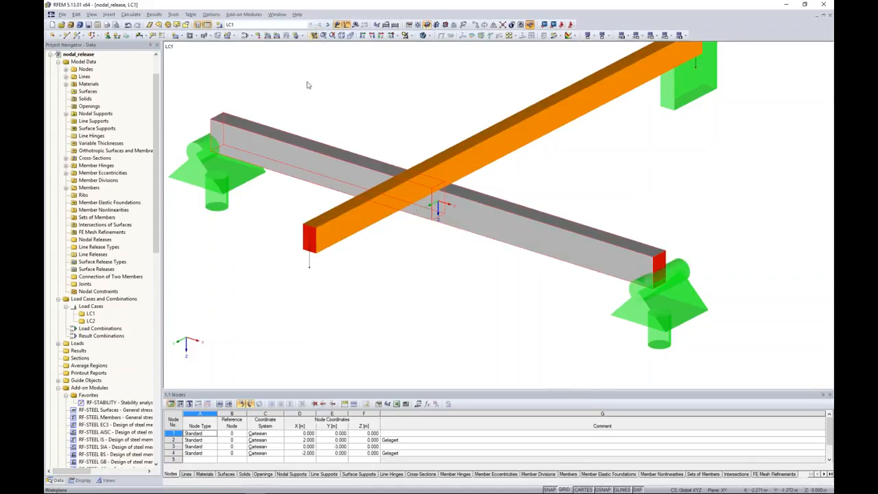
pyautogui.scroll(-1, 309, 92)
pyautogui.click(328, 24)
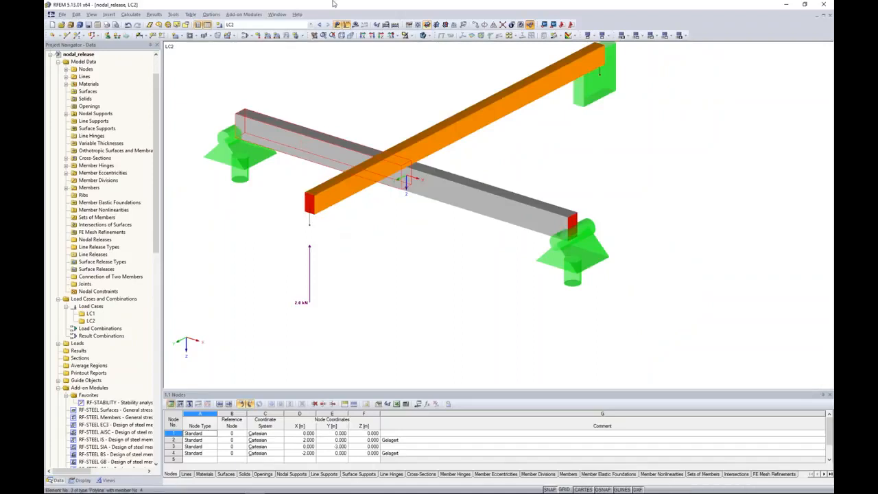
# Step: Calculate load cases LC1 and LC2 and display the global deformations of the crossing beams for each
pyautogui.click(320, 25)
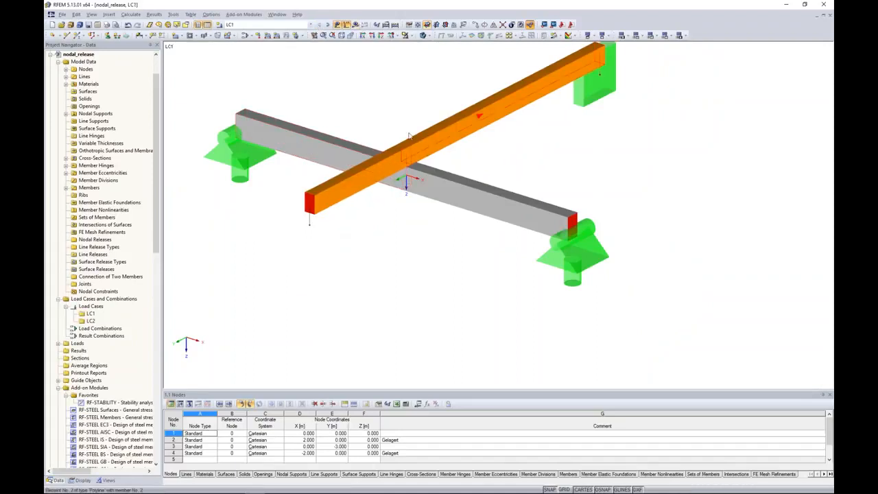
pyautogui.click(356, 24)
pyautogui.press('Return')
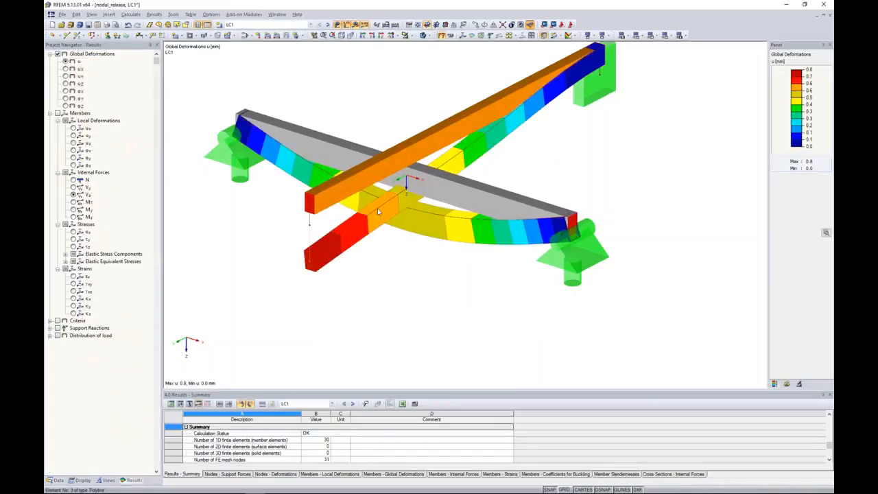
pyautogui.click(327, 24)
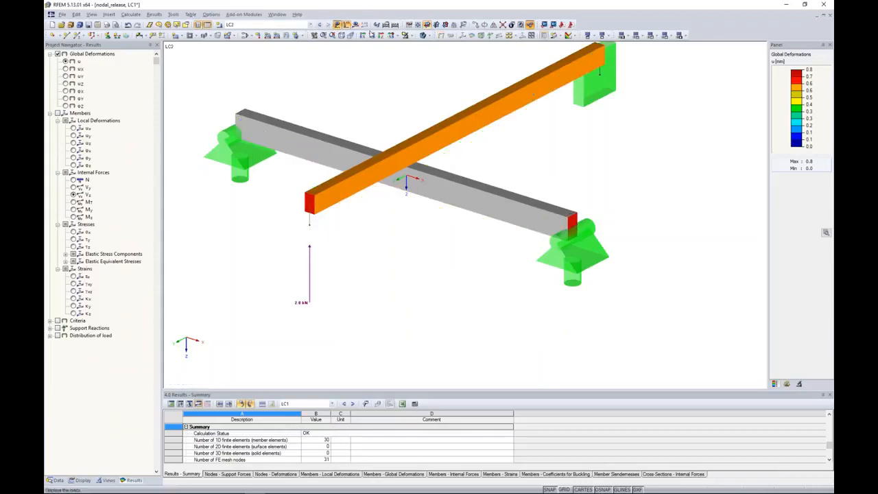
pyautogui.click(355, 24)
pyautogui.click(425, 262)
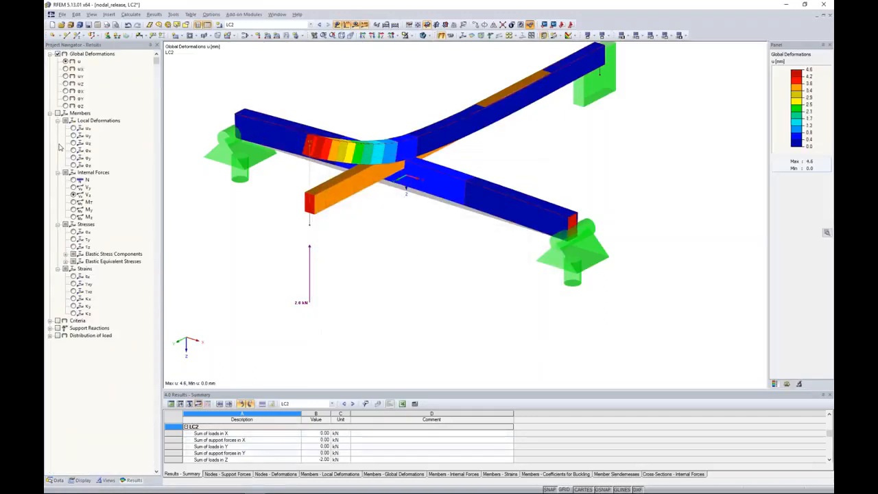
# Step: Display the shear force V-z diagrams of the crossing beams for LC2 and compare them in wireframe and solid display
pyautogui.click(58, 113)
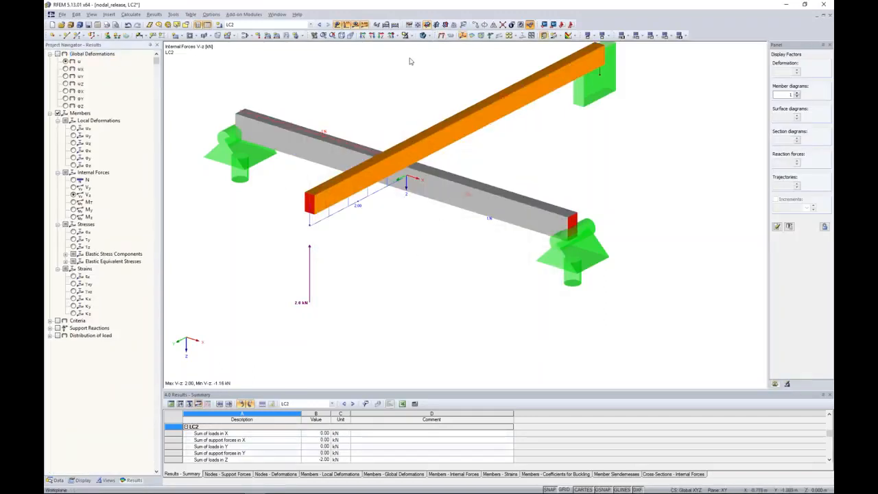
pyautogui.click(424, 35)
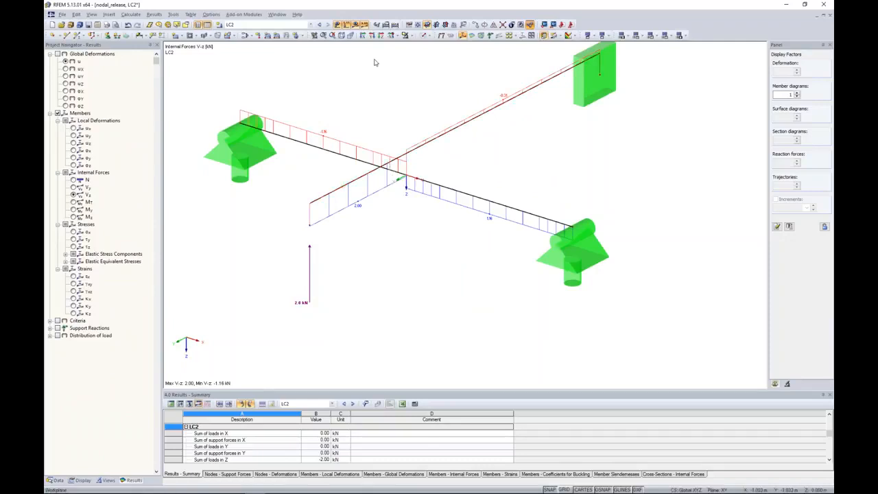
pyautogui.click(420, 36)
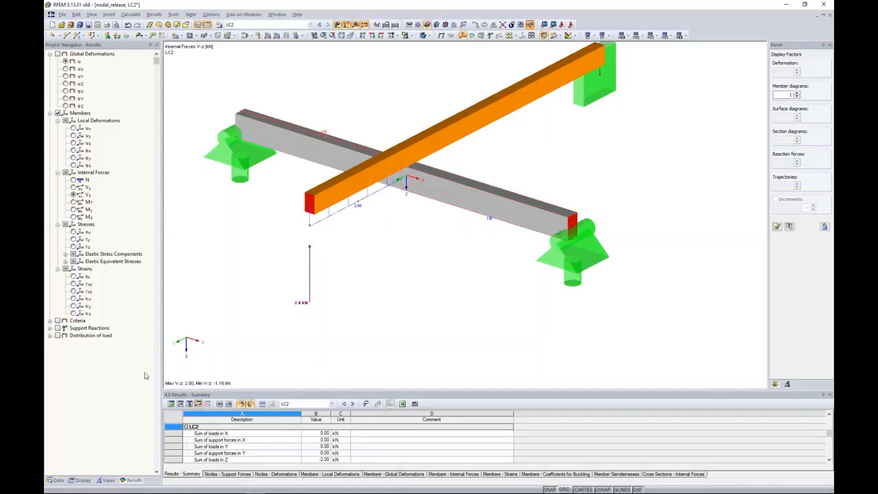
# Step: Show the crossing beams as a wireframe model, hide the results and bring up the model data
pyautogui.click(55, 480)
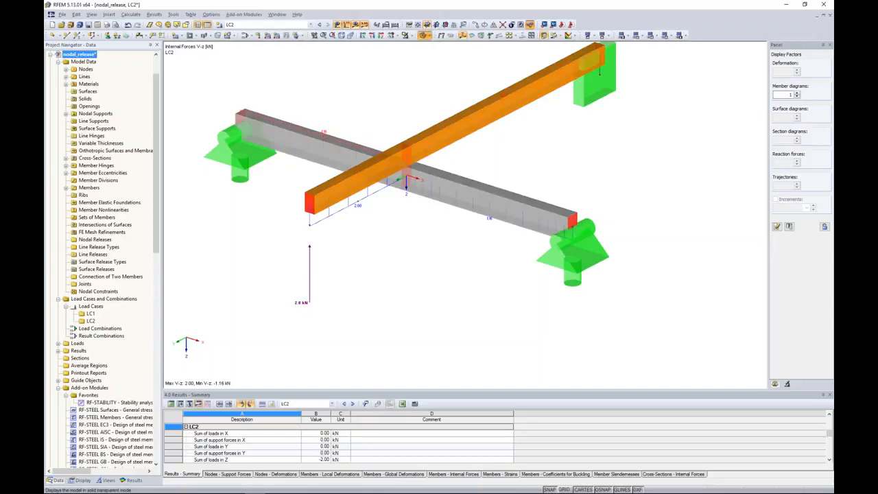
pyautogui.click(423, 38)
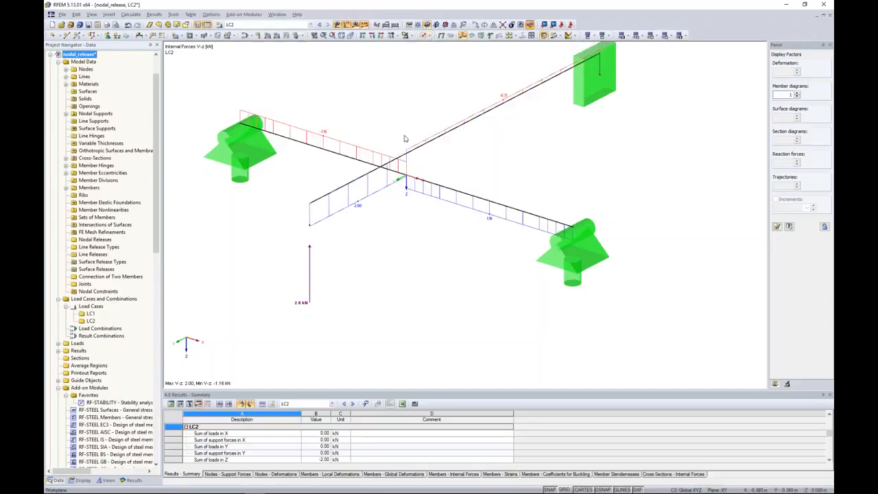
pyautogui.click(356, 25)
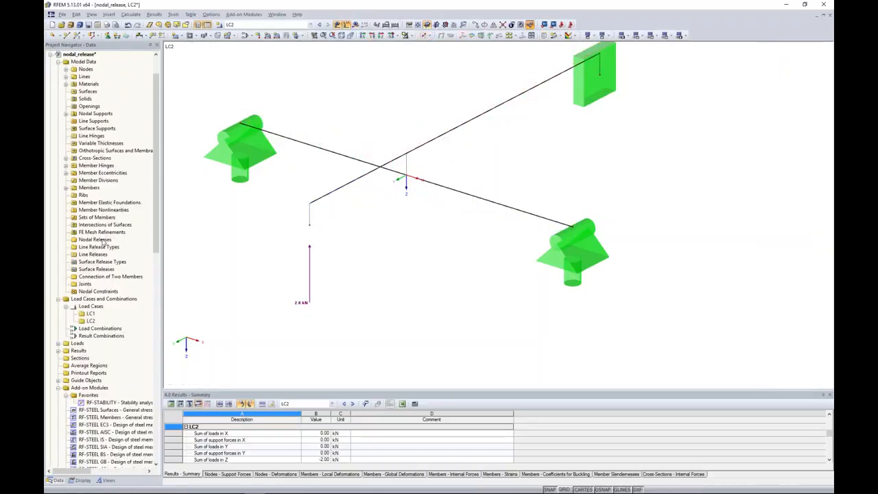
# Step: Start a new nodal release and assign it to node 1 at the crossing of the two beams
pyautogui.rightClick(102, 241)
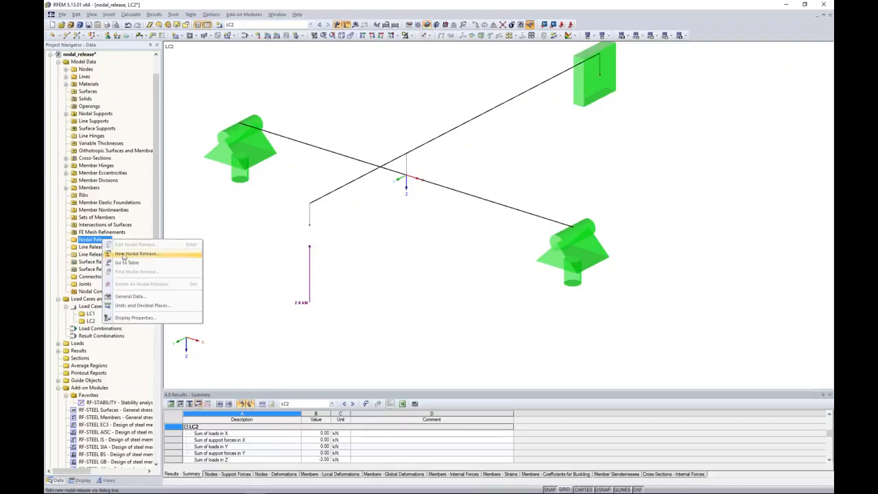
pyautogui.click(124, 255)
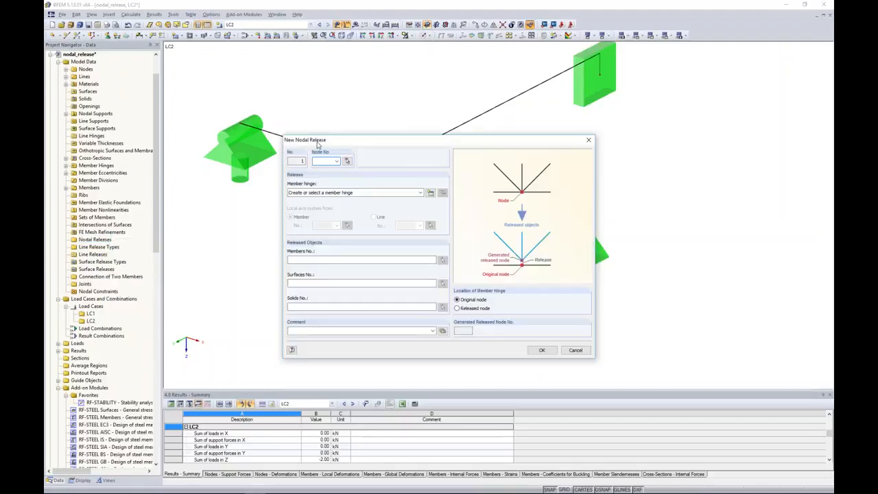
pyautogui.click(349, 162)
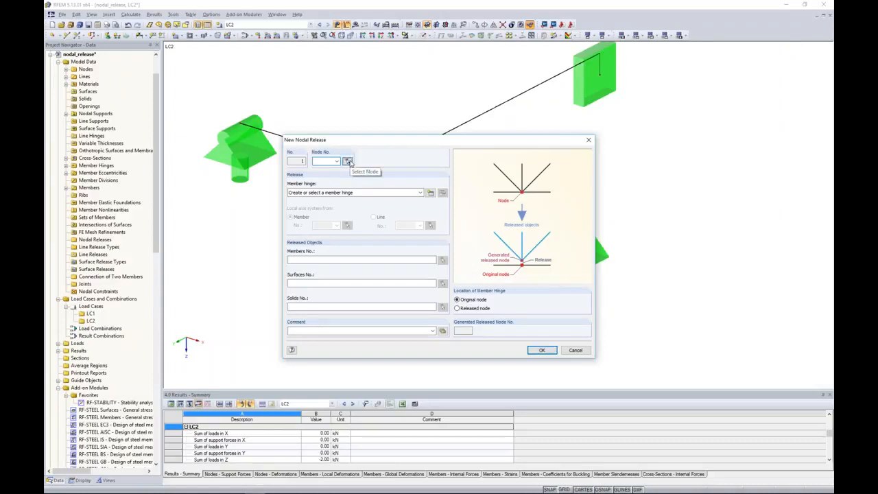
pyautogui.click(407, 176)
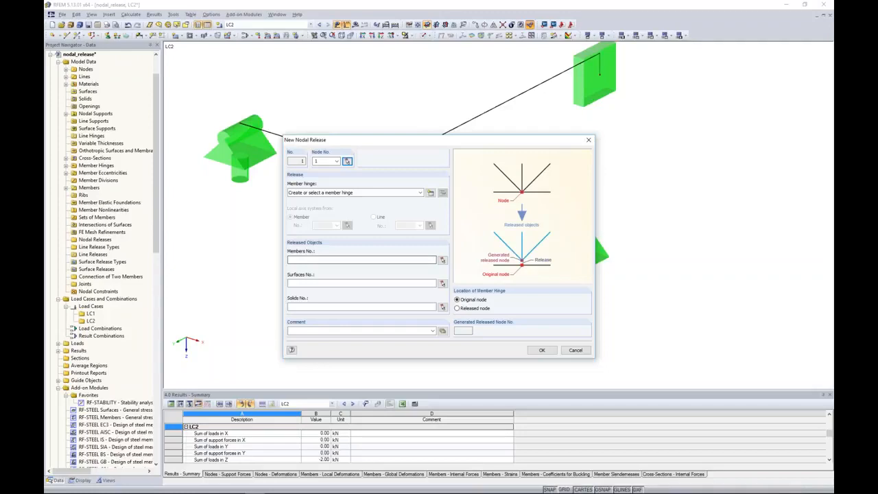
# Step: Create a member hinge for the release in the global X,Y,Z system, releasing only uY, uZ and φX
pyautogui.click(432, 194)
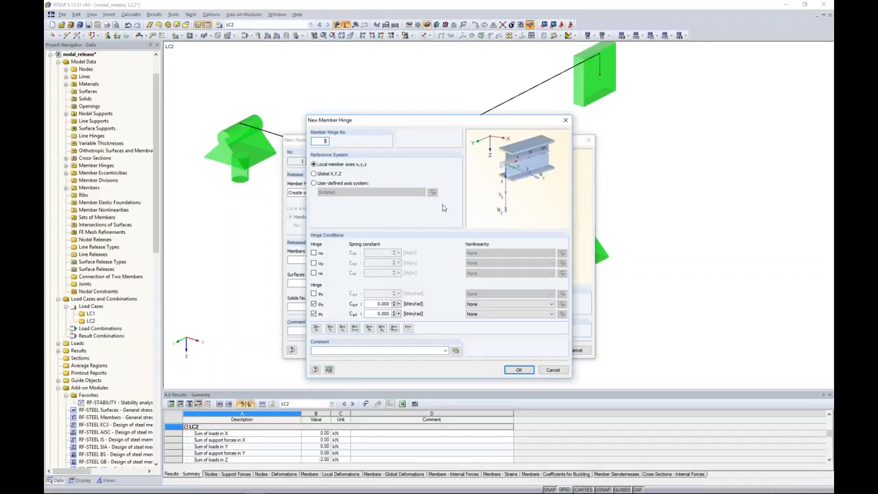
pyautogui.click(328, 176)
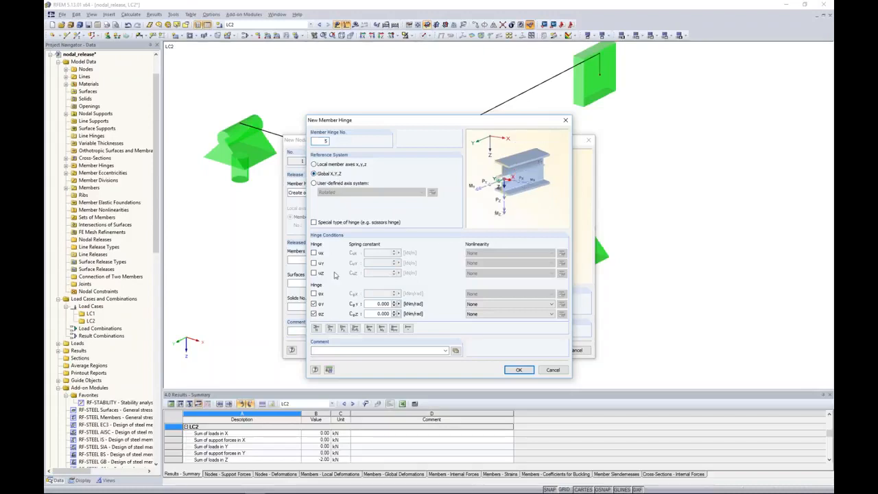
pyautogui.click(315, 263)
pyautogui.click(315, 274)
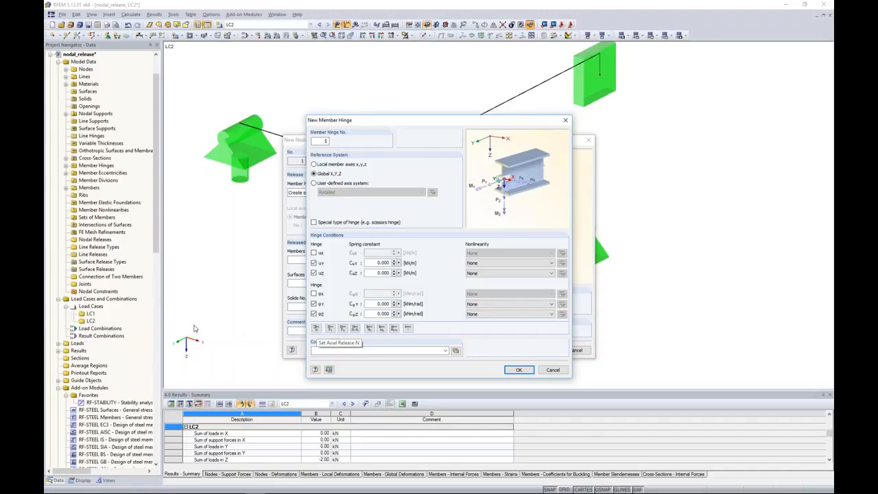
pyautogui.click(313, 293)
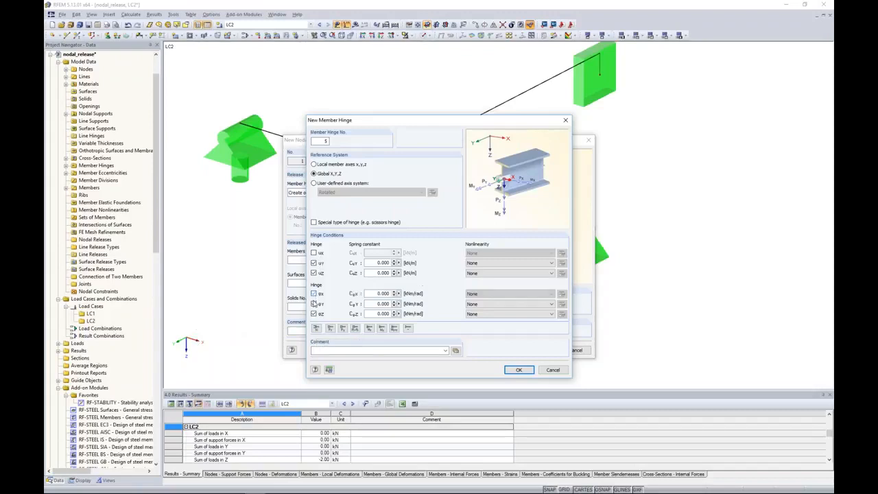
pyautogui.click(314, 304)
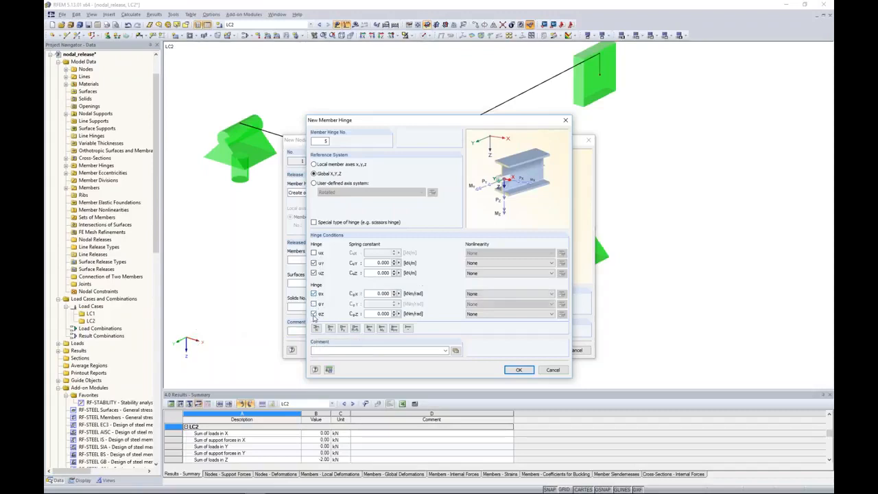
pyautogui.click(314, 314)
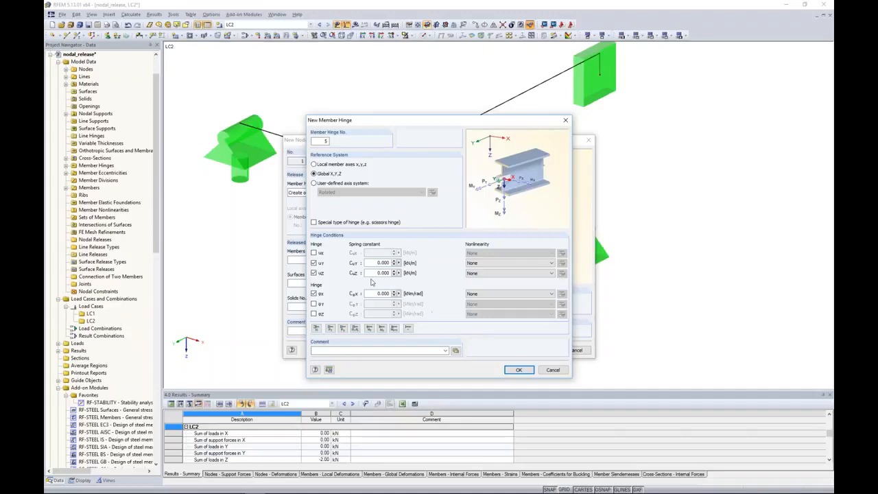
# Step: Set the nonlinearity of the hinge's uZ release to "Fixed if positive P-Z" and accept the member hinge
pyautogui.doubleClick(373, 273)
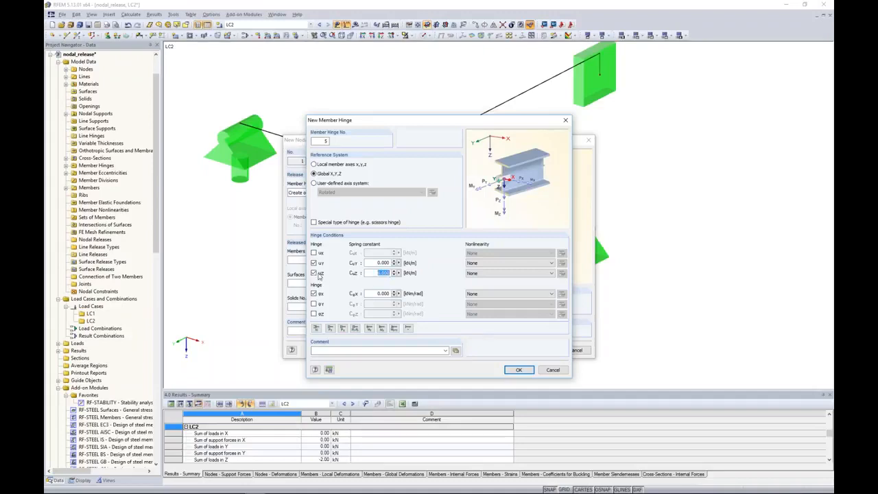
pyautogui.click(477, 275)
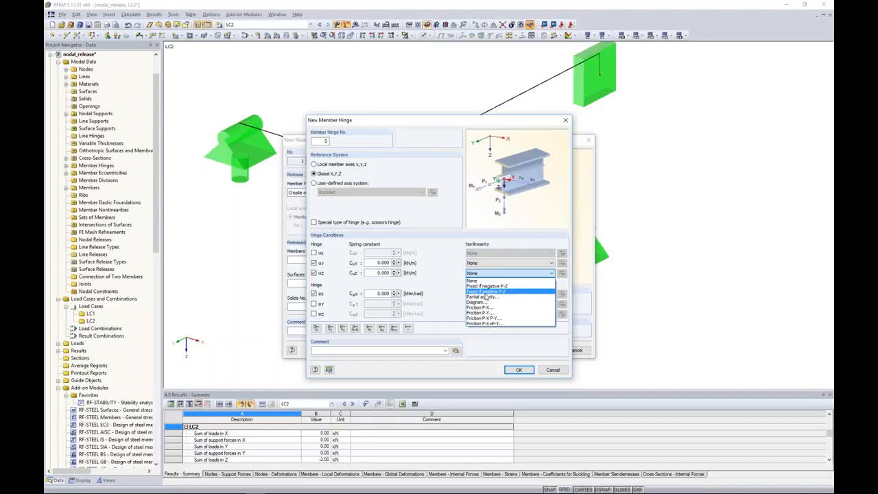
pyautogui.click(485, 292)
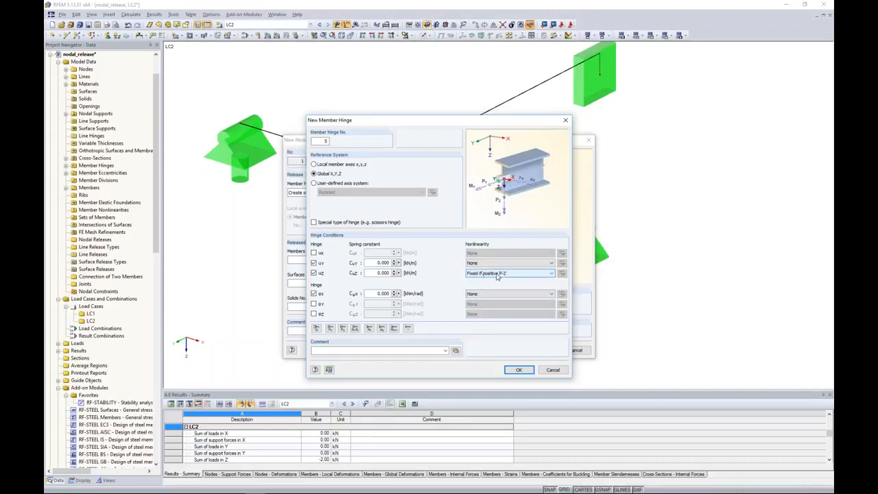
pyautogui.click(395, 274)
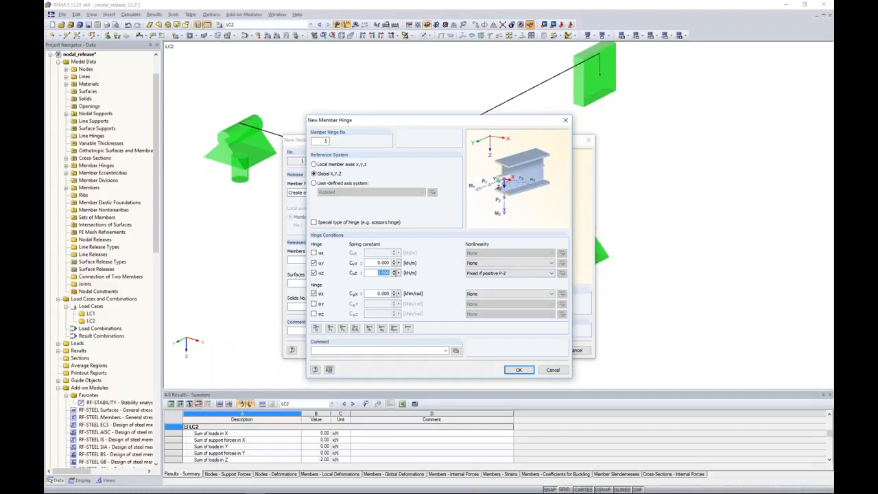
pyautogui.click(521, 370)
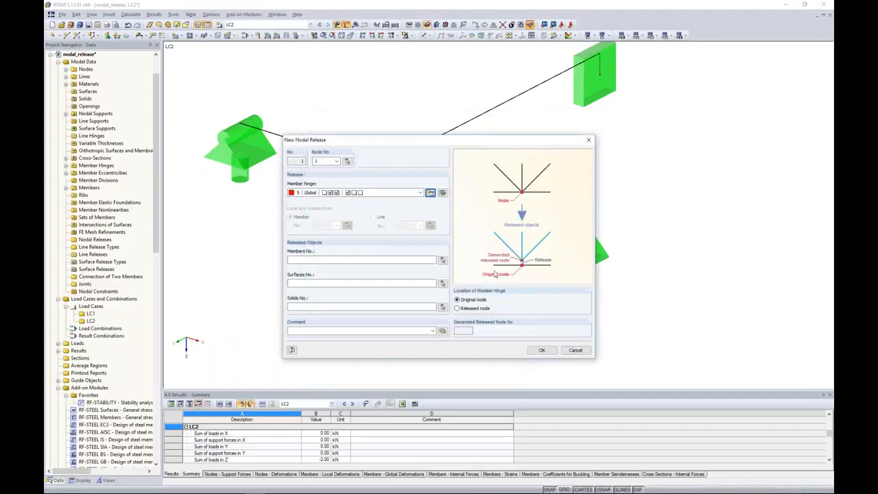
# Step: Assign members 2 and 4 as the released objects and create the nodal release
pyautogui.click(357, 259)
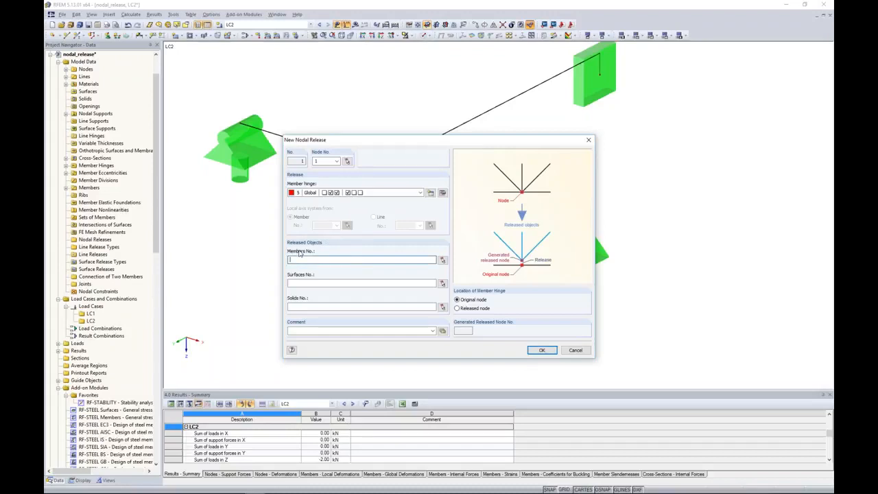
pyautogui.click(442, 260)
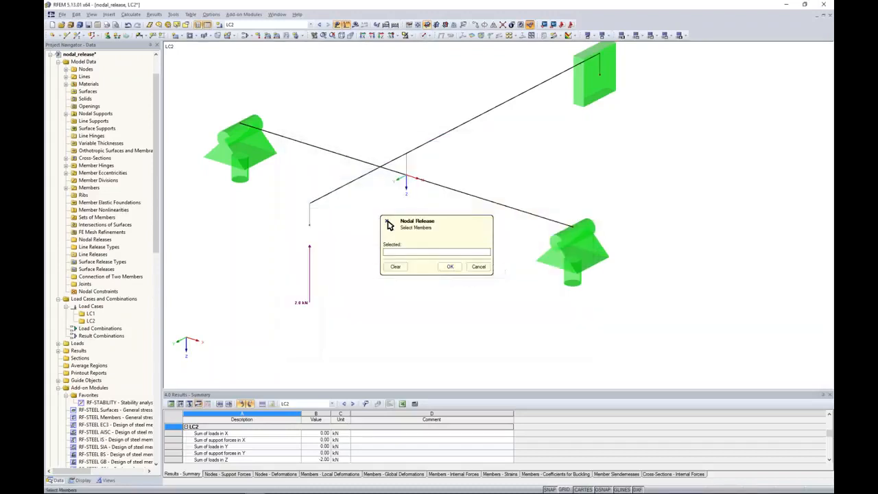
pyautogui.click(363, 175)
pyautogui.click(450, 266)
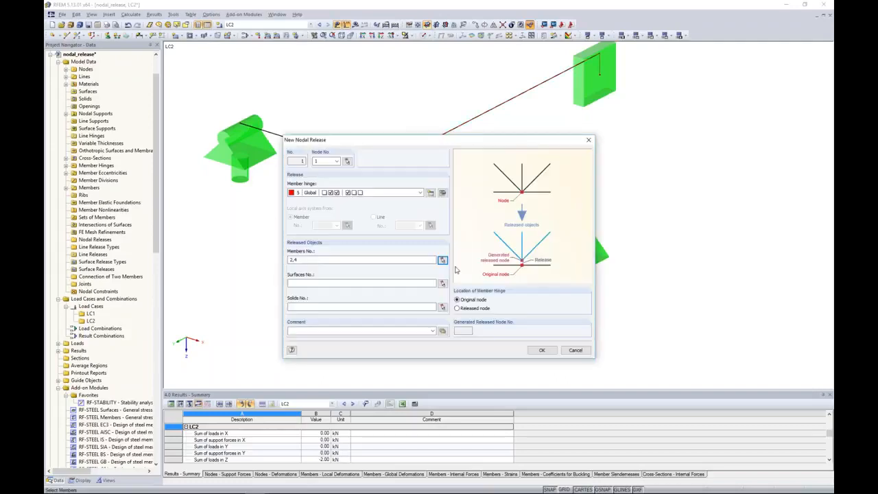
pyautogui.click(548, 351)
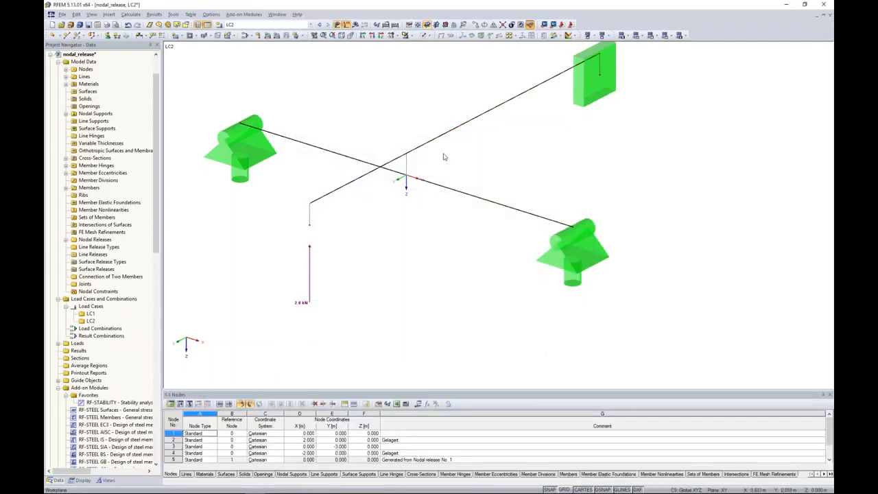
# Step: Calculate load case LC2 with the nodal release and display the global deformations u of the crossing beams
pyautogui.click(355, 25)
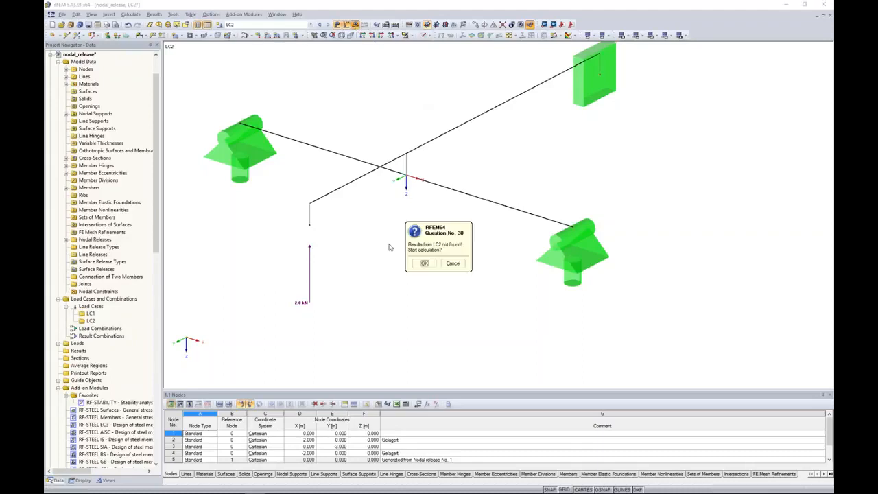
pyautogui.click(426, 265)
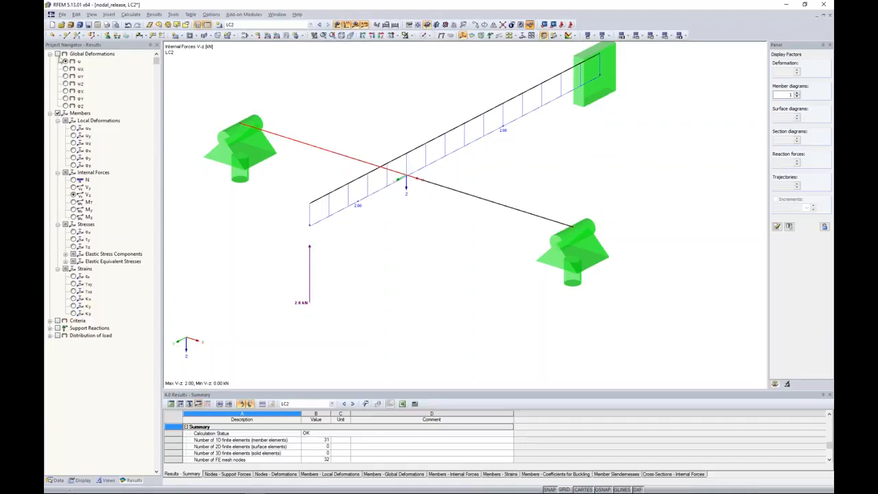
pyautogui.click(59, 55)
pyautogui.keyDown('ctrl'); pyautogui.moveTo(654, 291); pyautogui.dragTo(589, 258, button='middle'); pyautogui.keyUp('ctrl')
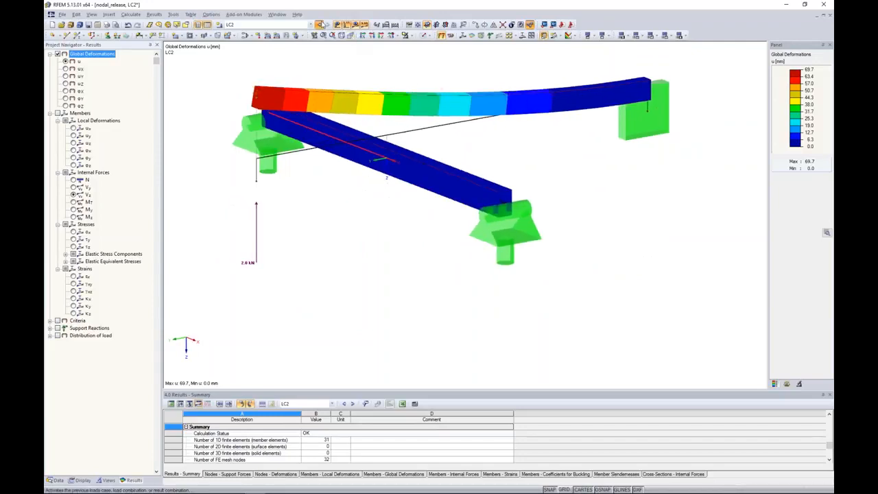
# Step: Switch to load case LC1, calculate it and display the shear force V-z diagrams of the members
pyautogui.click(348, 25)
pyautogui.click(350, 25)
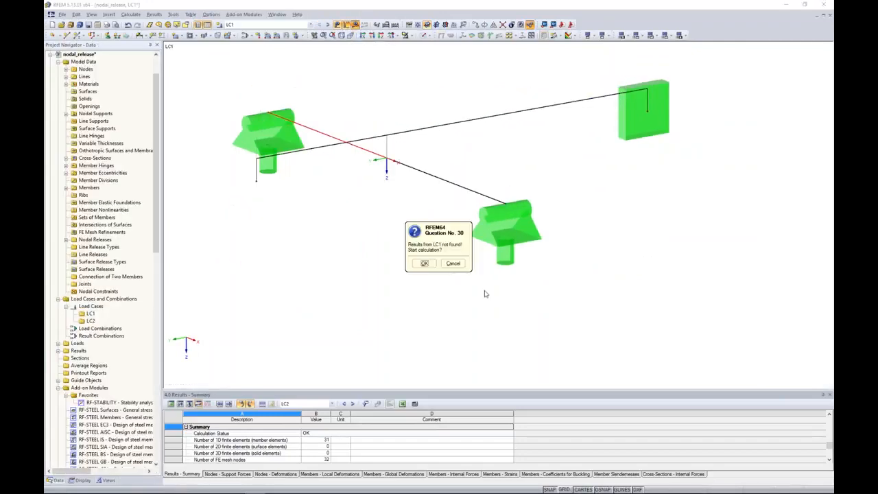
pyautogui.click(426, 264)
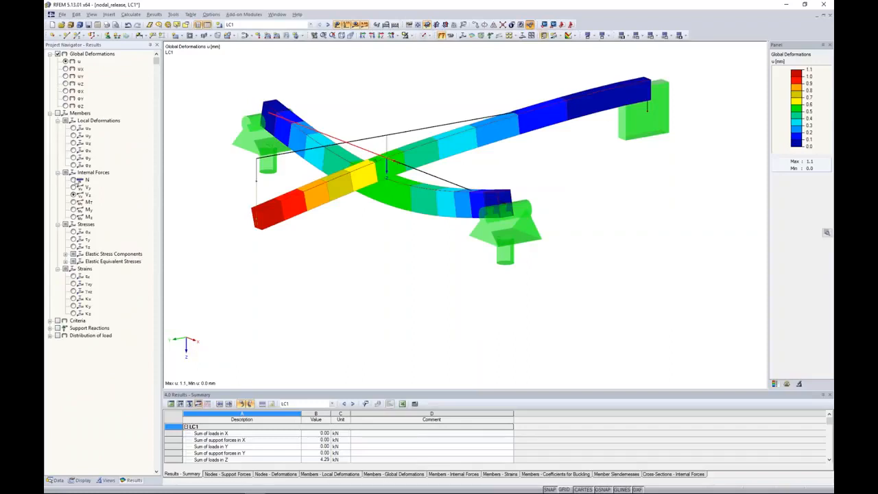
pyautogui.click(73, 195)
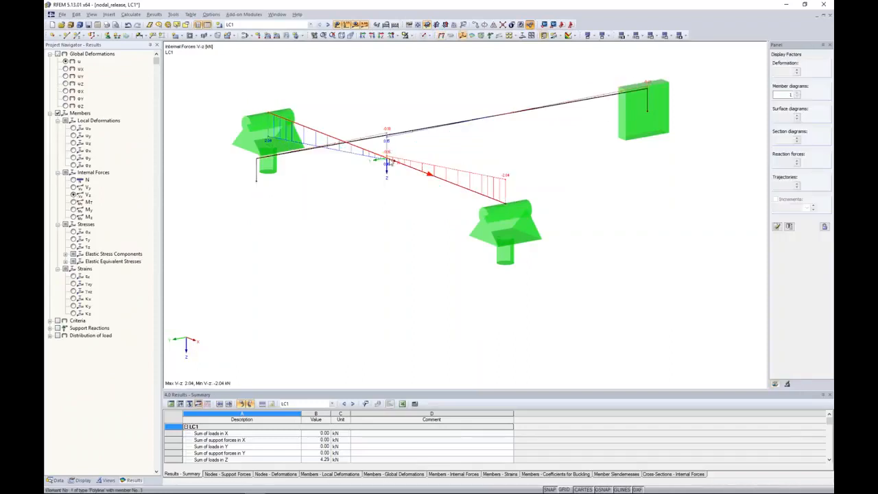